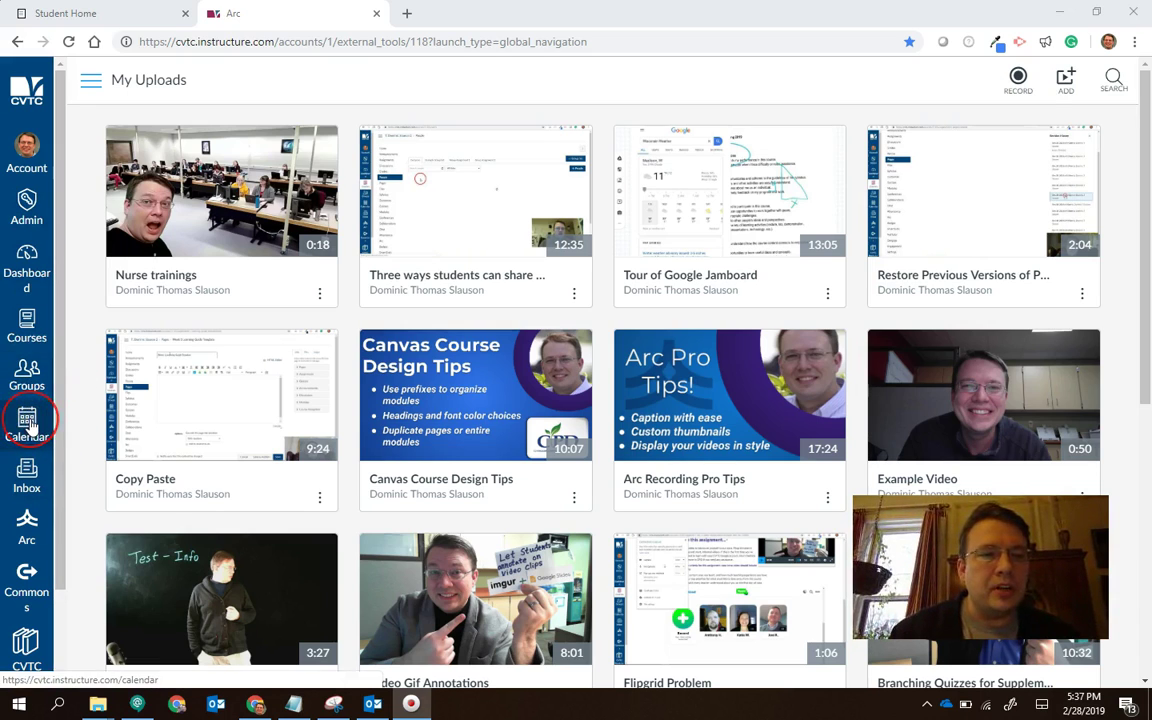
Open the Canvas calendar showing the February 2019 month.
{"action": "left_click", "coordinate": [30, 425]}
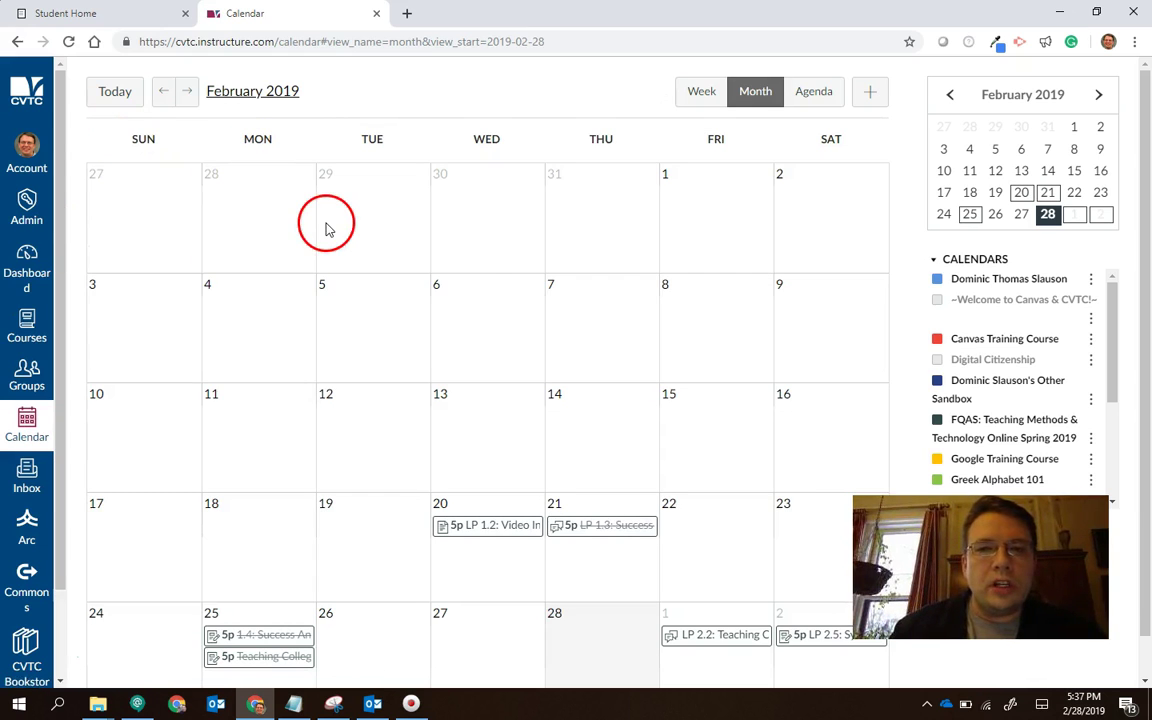
{"action": "scroll", "coordinate": [481, 256], "scroll_direction": "down", "scroll_amount": 1}
{"action": "scroll", "coordinate": [481, 256], "scroll_direction": "up", "scroll_amount": 1}
{"action": "scroll", "coordinate": [481, 256], "scroll_direction": "down", "scroll_amount": 1}
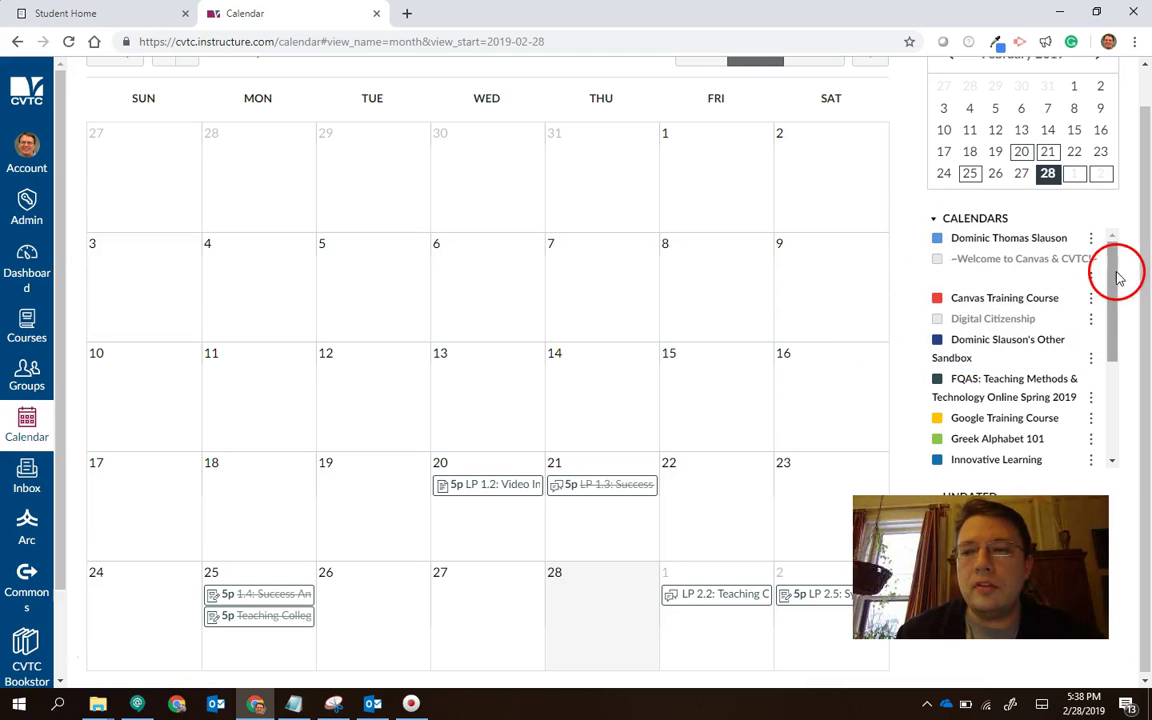
{"action": "mouse_move", "coordinate": [1117, 272]}
{"action": "left_mouse_down"}
{"action": "mouse_move", "coordinate": [1103, 373]}
{"action": "mouse_move", "coordinate": [1108, 267]}
{"action": "left_mouse_up"}
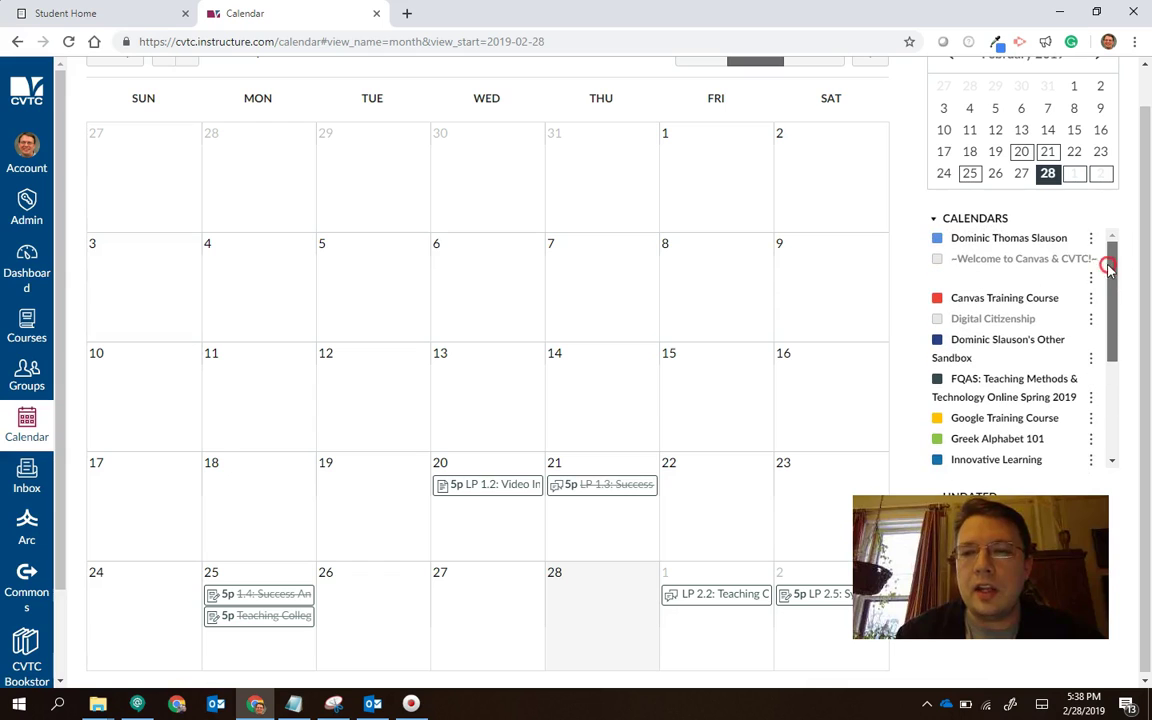
Hide and re-show the Canvas Training Course and FQAS course calendars.
{"action": "left_click", "coordinate": [939, 300]}
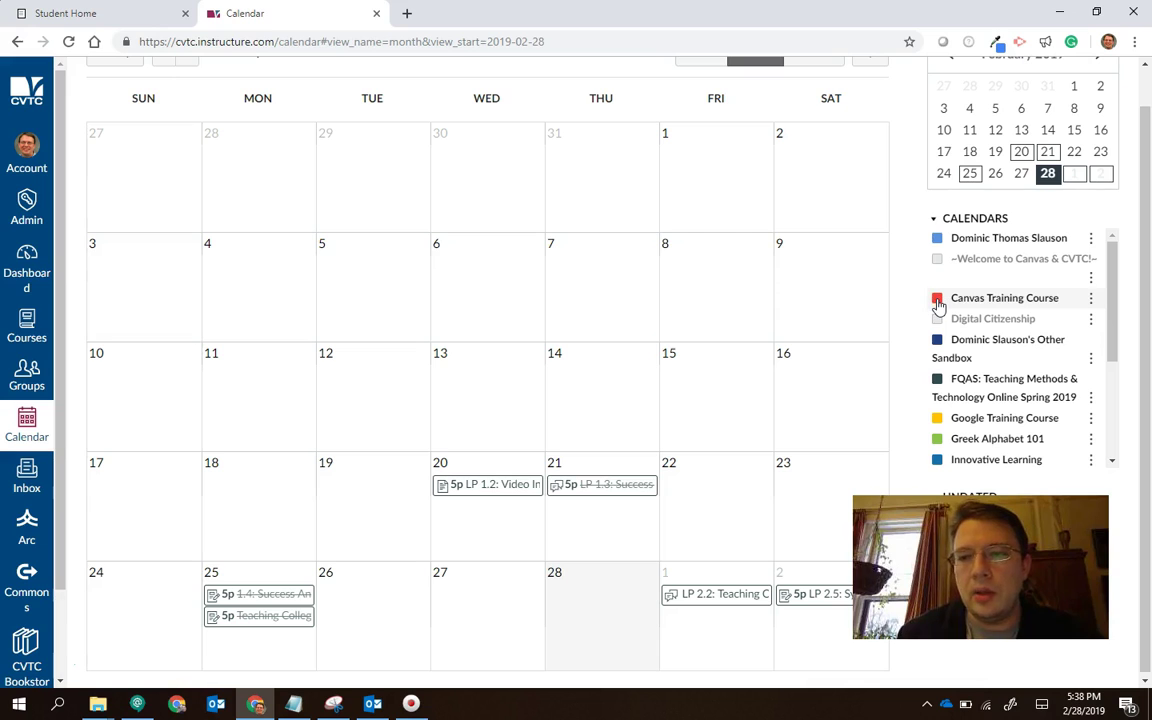
{"action": "left_click", "coordinate": [938, 301]}
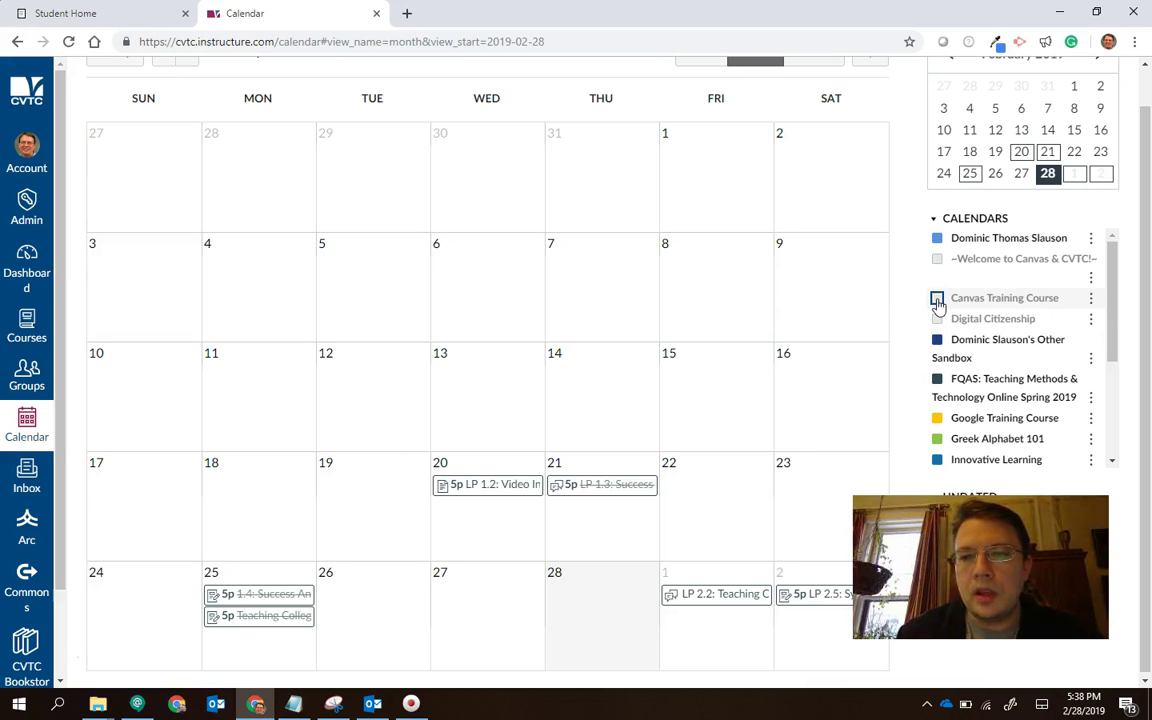
{"action": "left_click", "coordinate": [938, 301]}
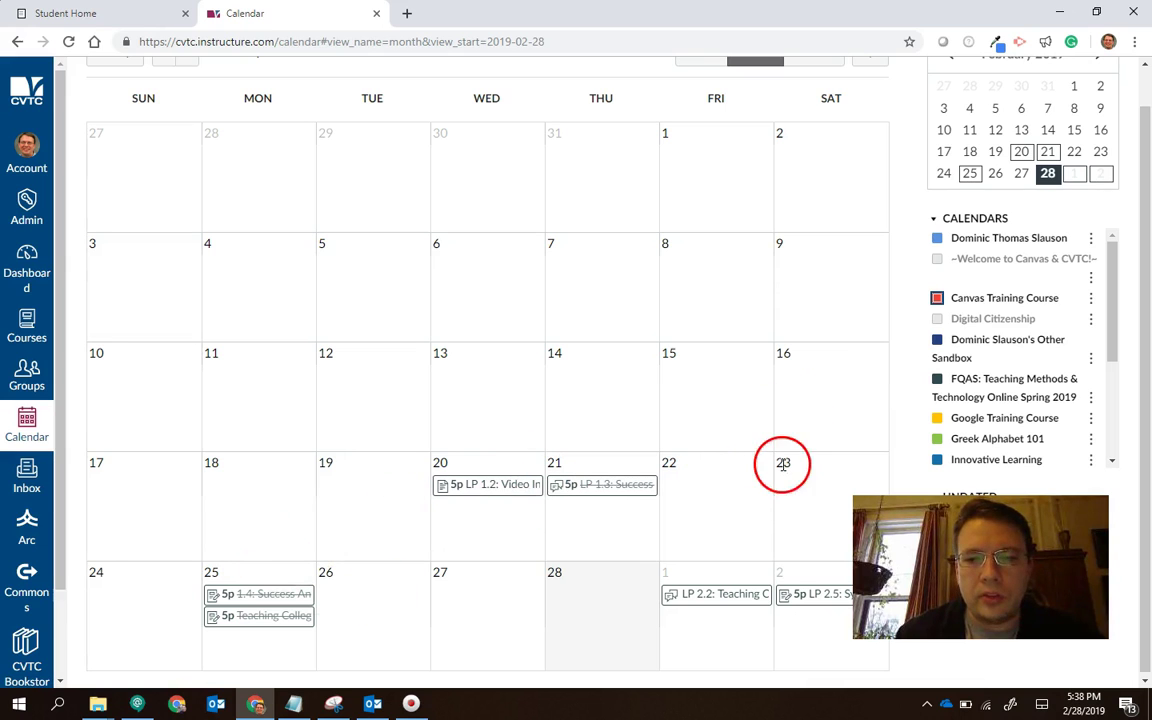
{"action": "left_click", "coordinate": [937, 380]}
{"action": "left_click", "coordinate": [937, 381]}
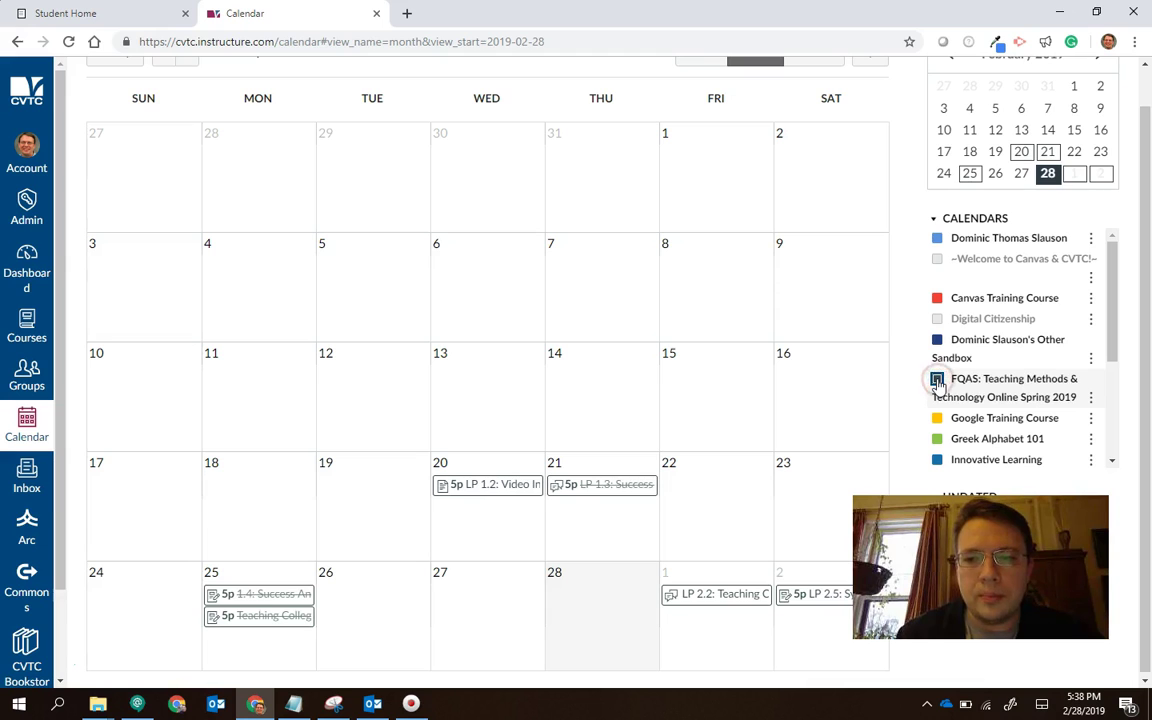
Open the FQAS calendar's colour choices and close them without changing the colour.
{"action": "scroll", "coordinate": [937, 383], "scroll_direction": "down", "scroll_amount": 1}
{"action": "left_click", "coordinate": [1093, 364]}
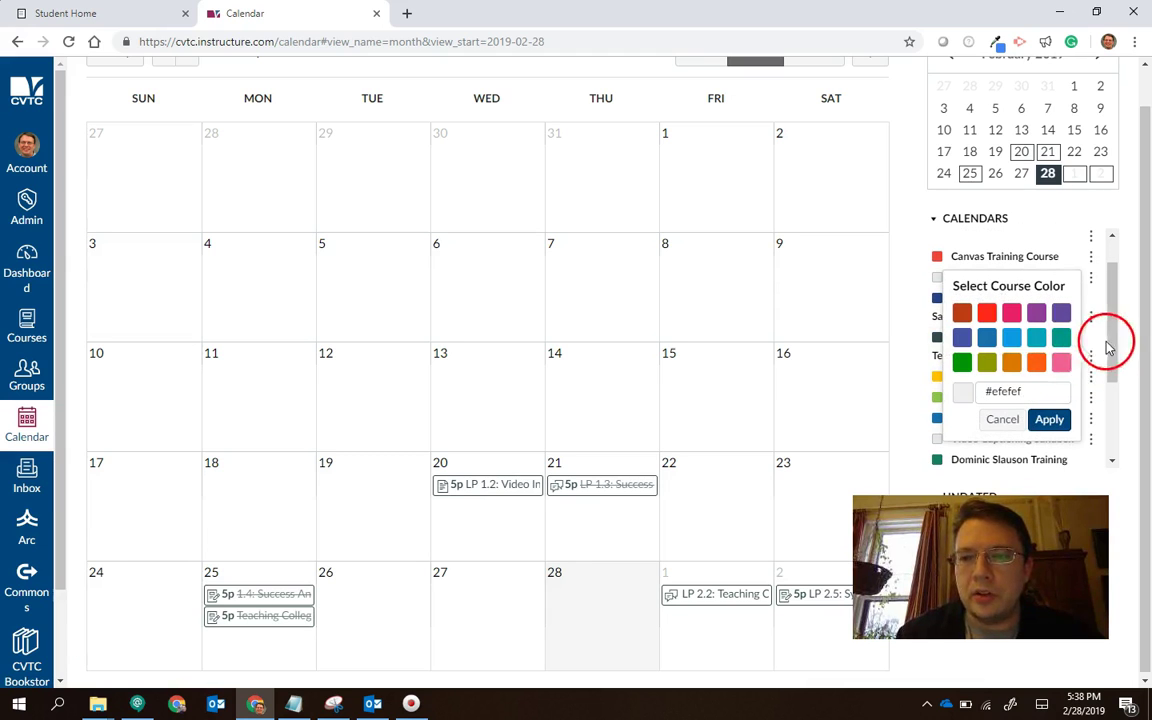
{"action": "left_click", "coordinate": [1093, 355]}
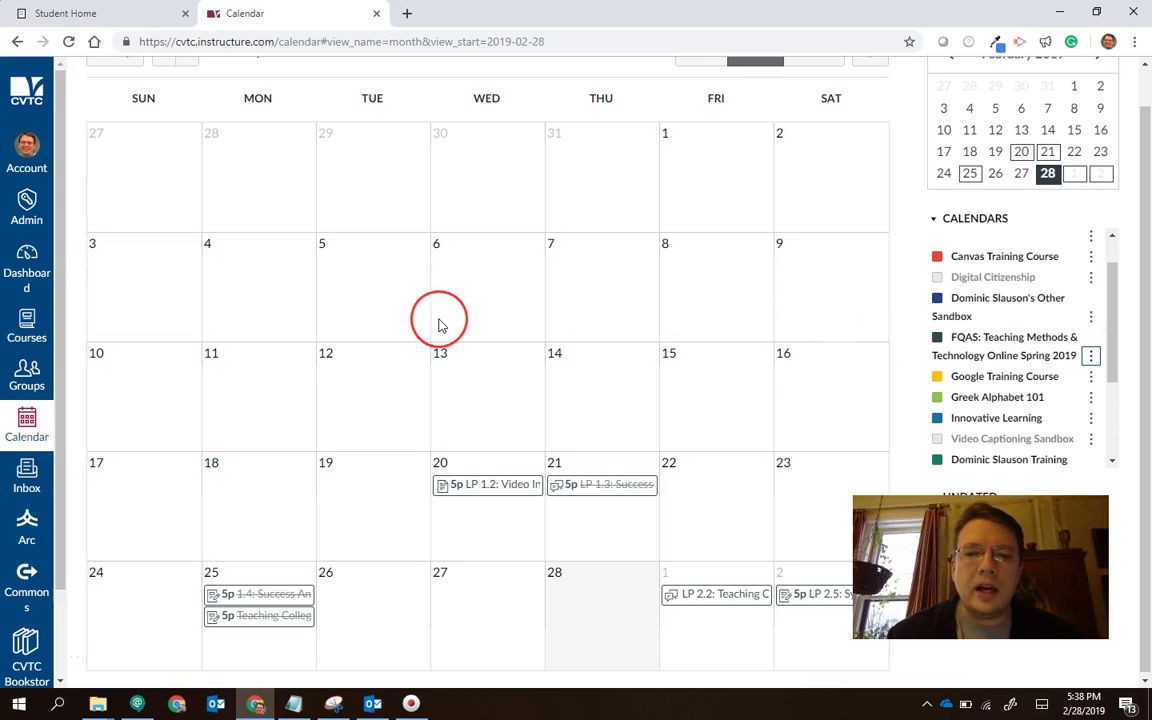
Go back to December 2018 and view the Test Assignment event details.
{"action": "scroll", "coordinate": [446, 397], "scroll_direction": "up", "scroll_amount": 1}
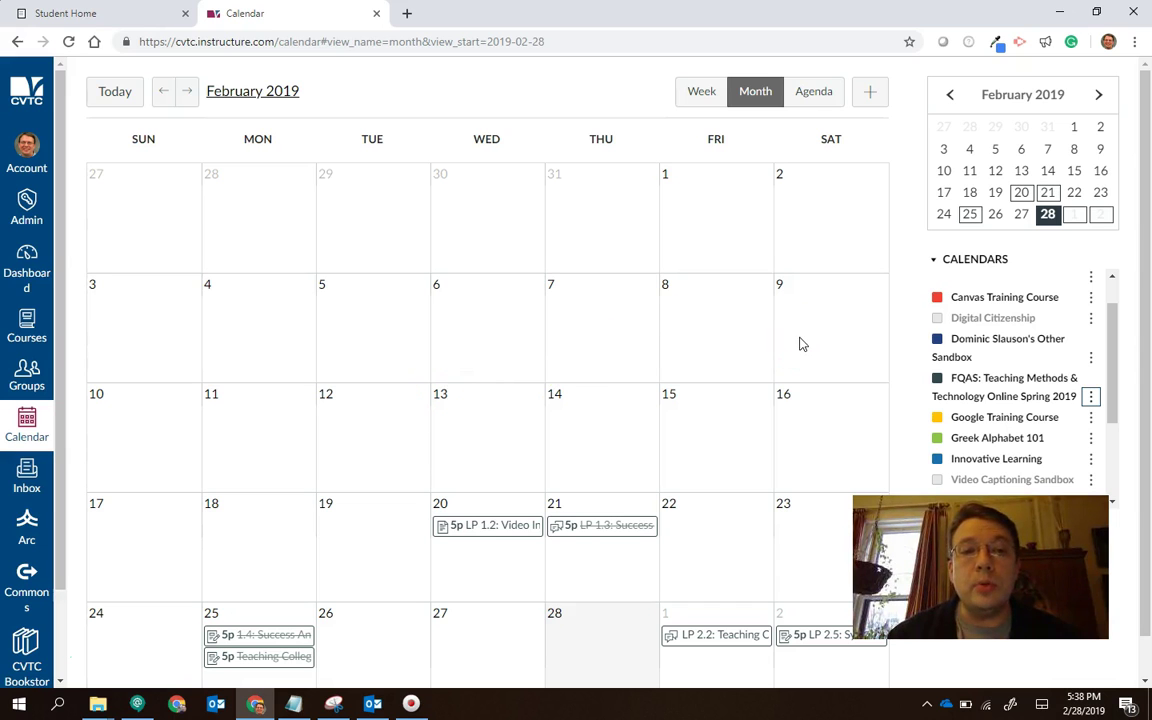
{"action": "left_click", "coordinate": [165, 95]}
{"action": "left_click", "coordinate": [165, 95]}
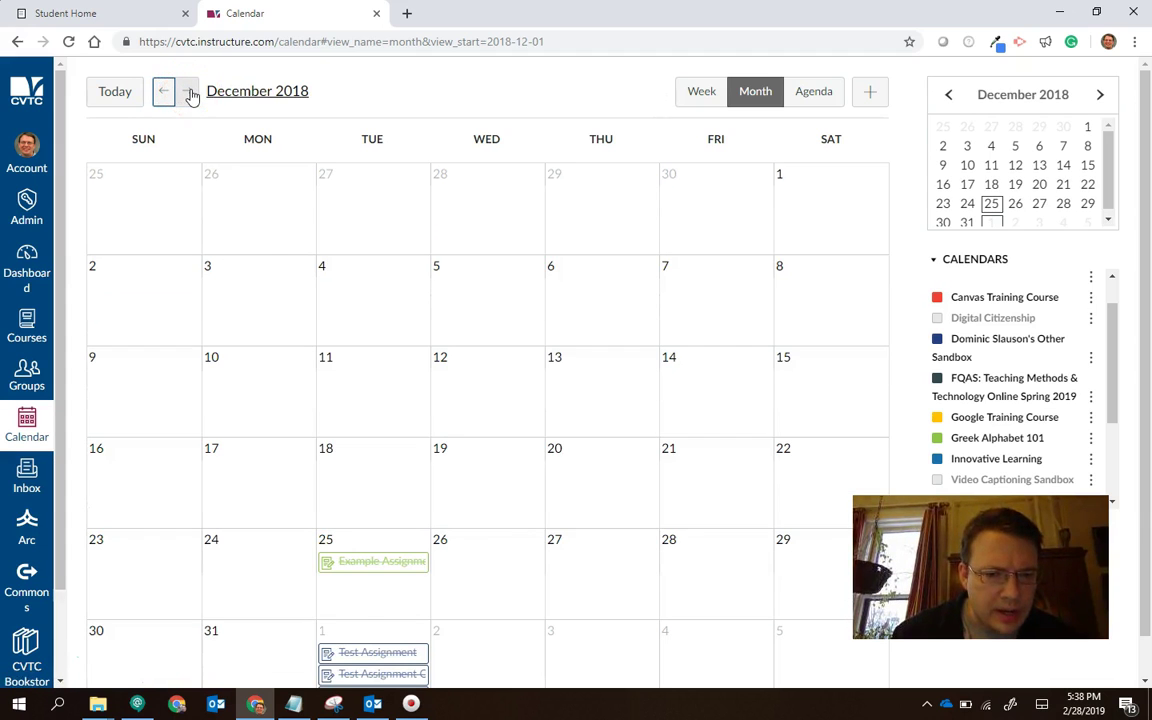
{"action": "left_click", "coordinate": [365, 485]}
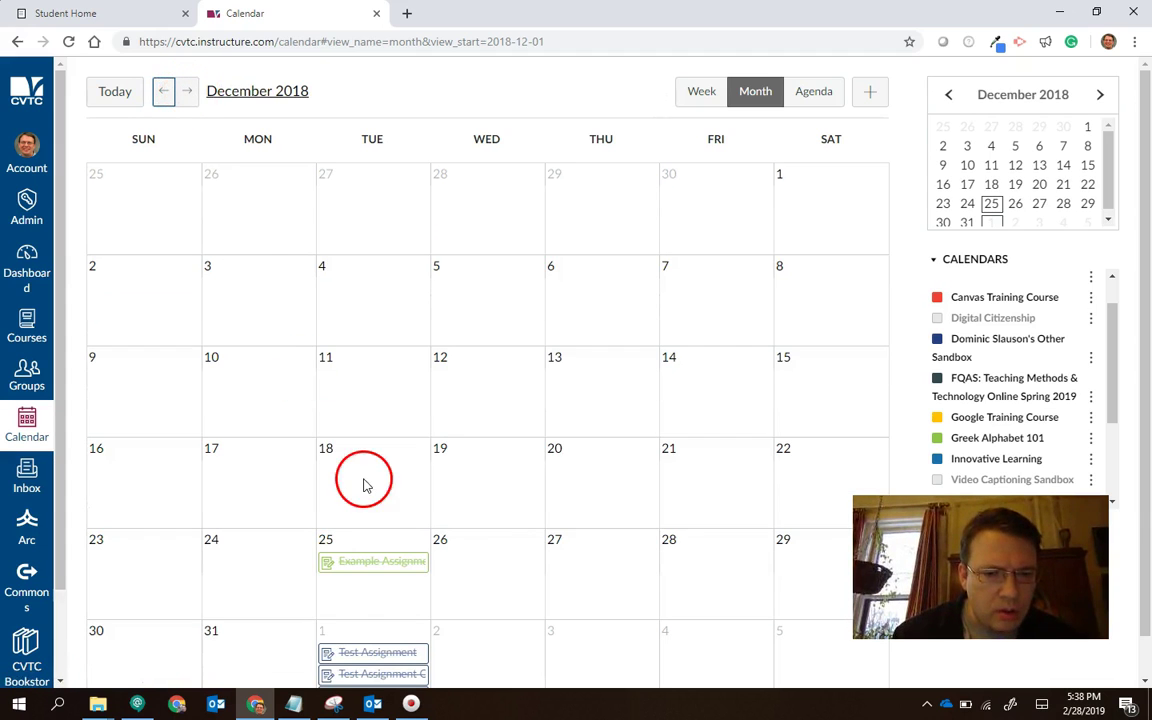
{"action": "left_click", "coordinate": [380, 655]}
{"action": "left_click", "coordinate": [568, 568]}
Drag Test Assignment from January 1 onto December 31.
{"action": "scroll", "coordinate": [568, 568], "scroll_direction": "down", "scroll_amount": 1}
{"action": "left_click", "coordinate": [319, 608]}
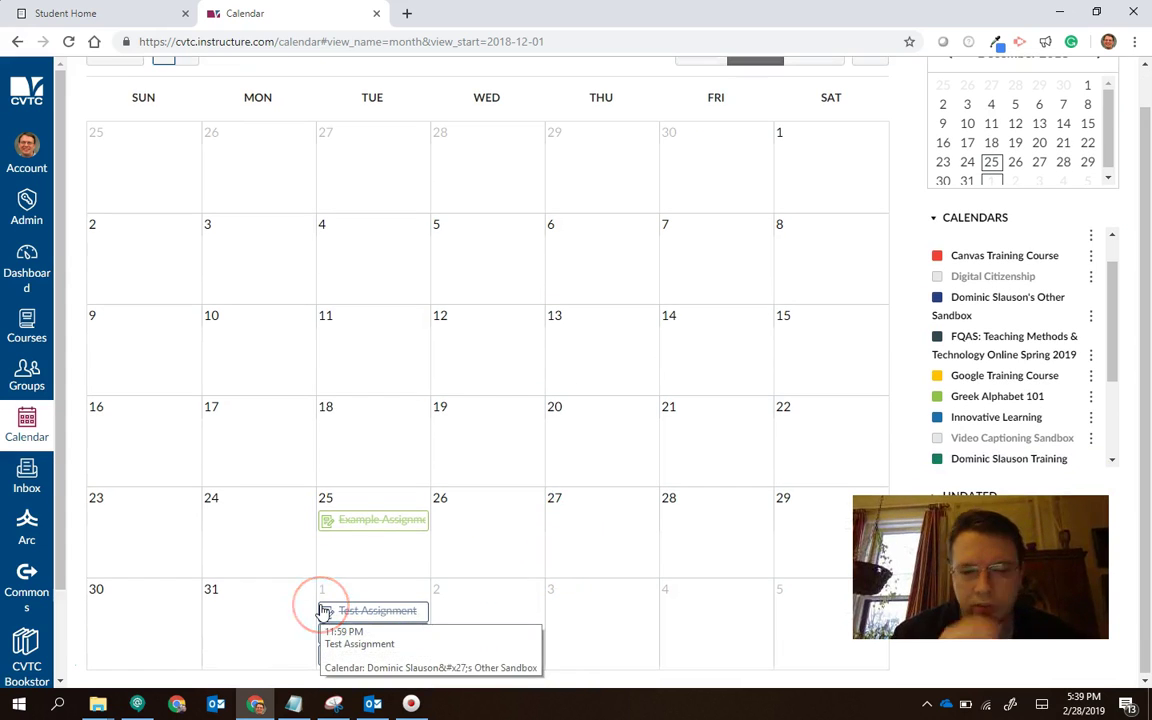
{"action": "left_click", "coordinate": [445, 612]}
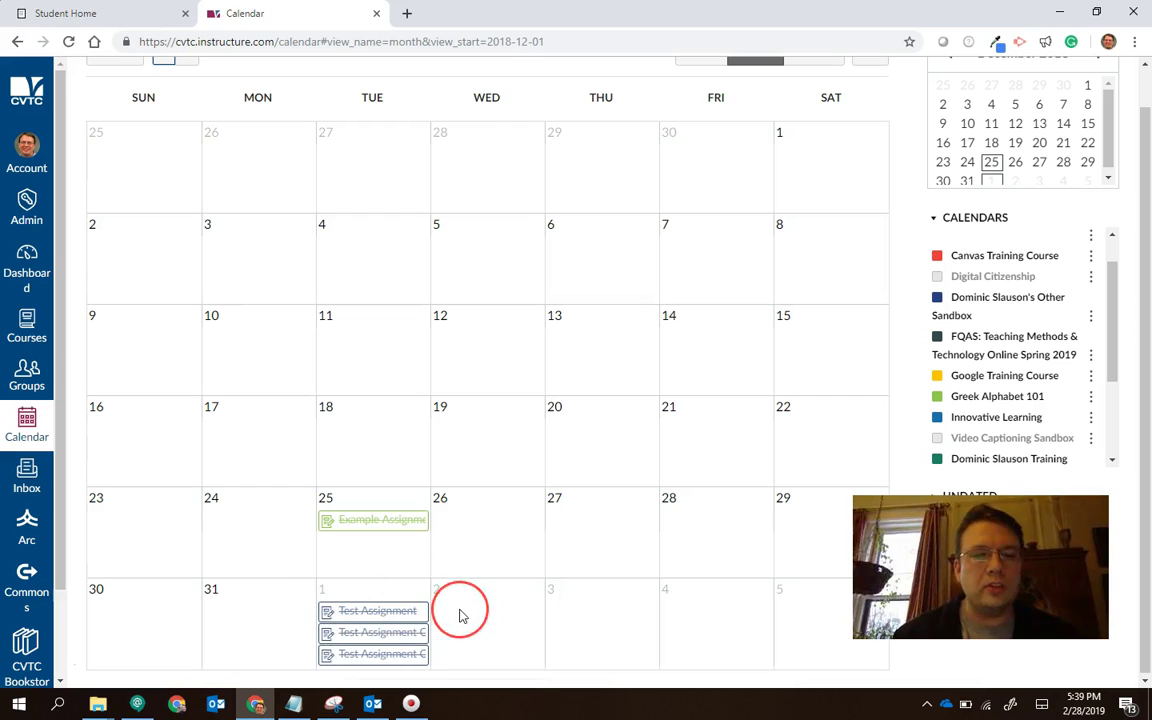
{"action": "left_click", "coordinate": [432, 614]}
{"action": "left_click", "coordinate": [362, 608]}
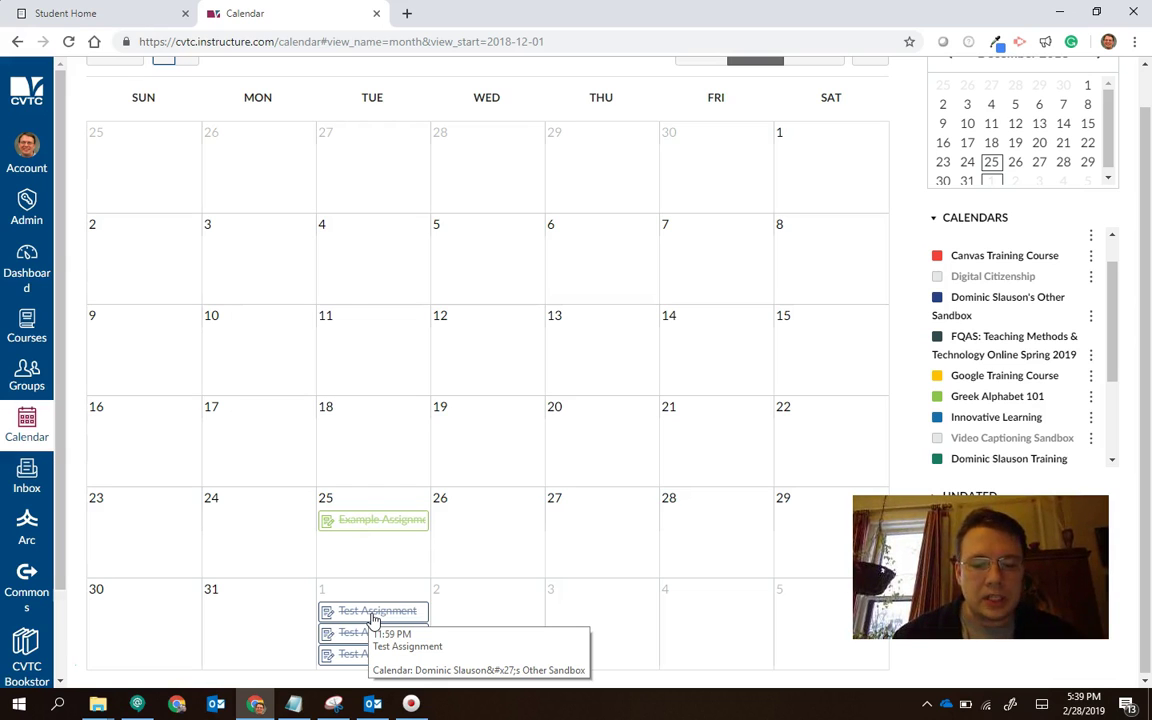
{"action": "left_click_drag", "start_coordinate": [373, 618], "coordinate": [256, 616]}
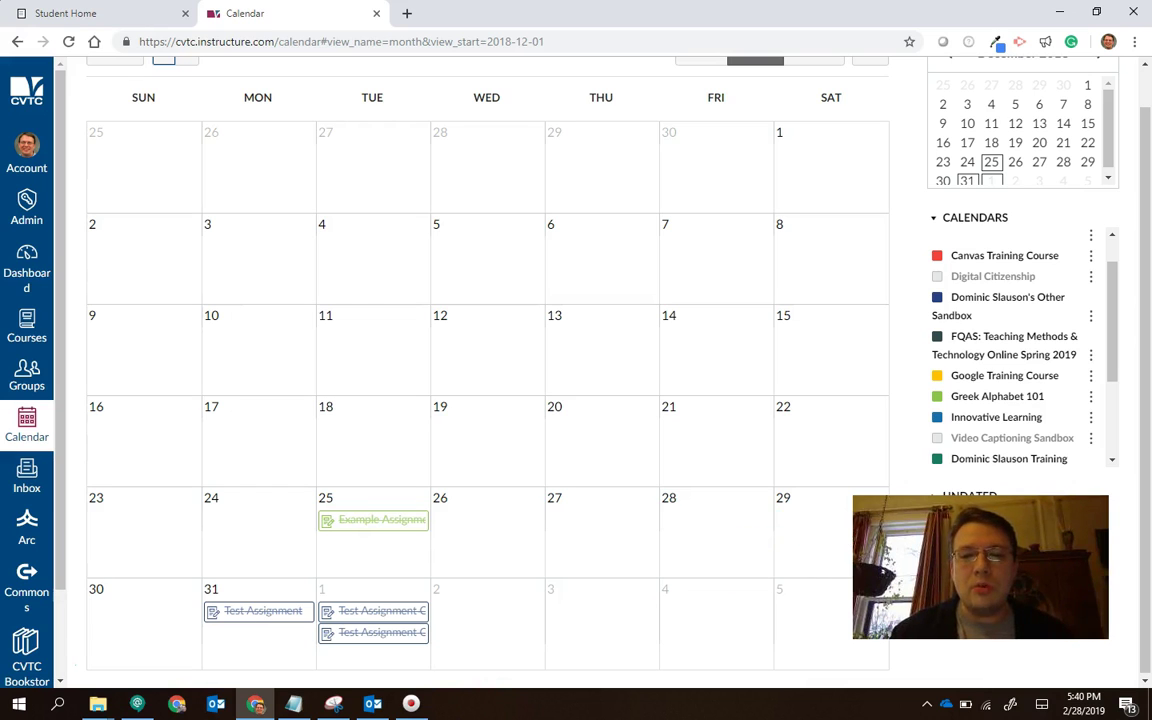
Expand the Undated list and drag Example Quiz onto Thursday, December 20.
{"action": "left_click_drag", "start_coordinate": [1004, 480], "coordinate": [758, 490]}
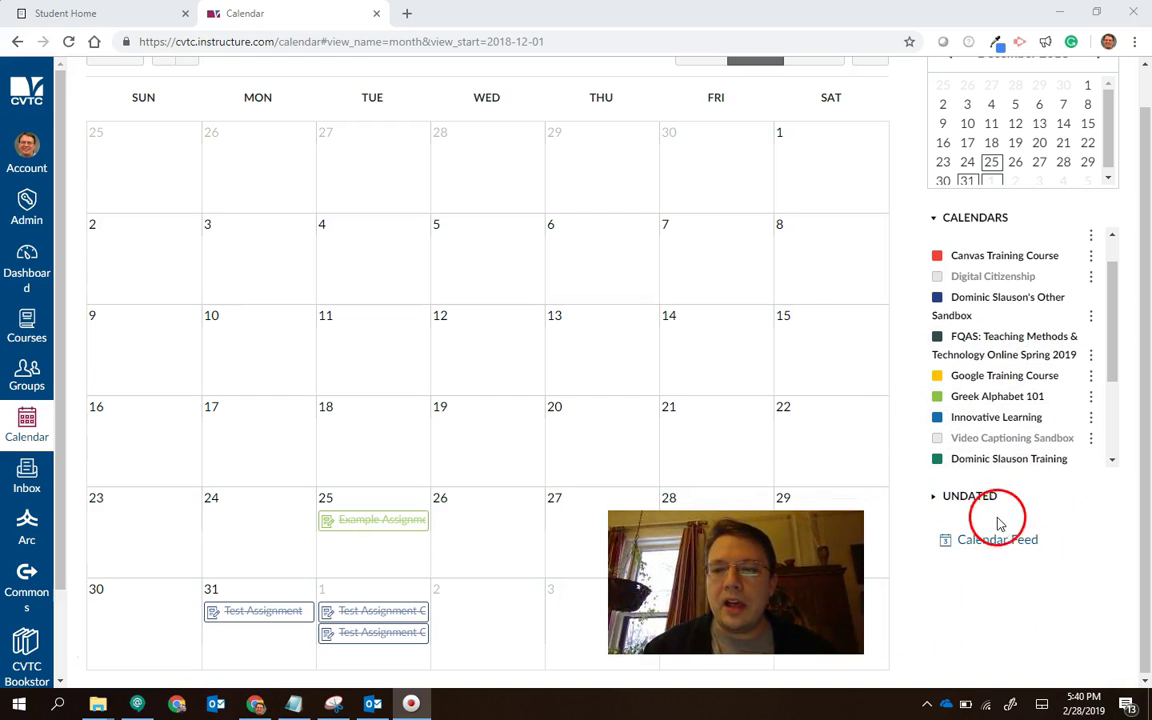
{"action": "left_click", "coordinate": [950, 498]}
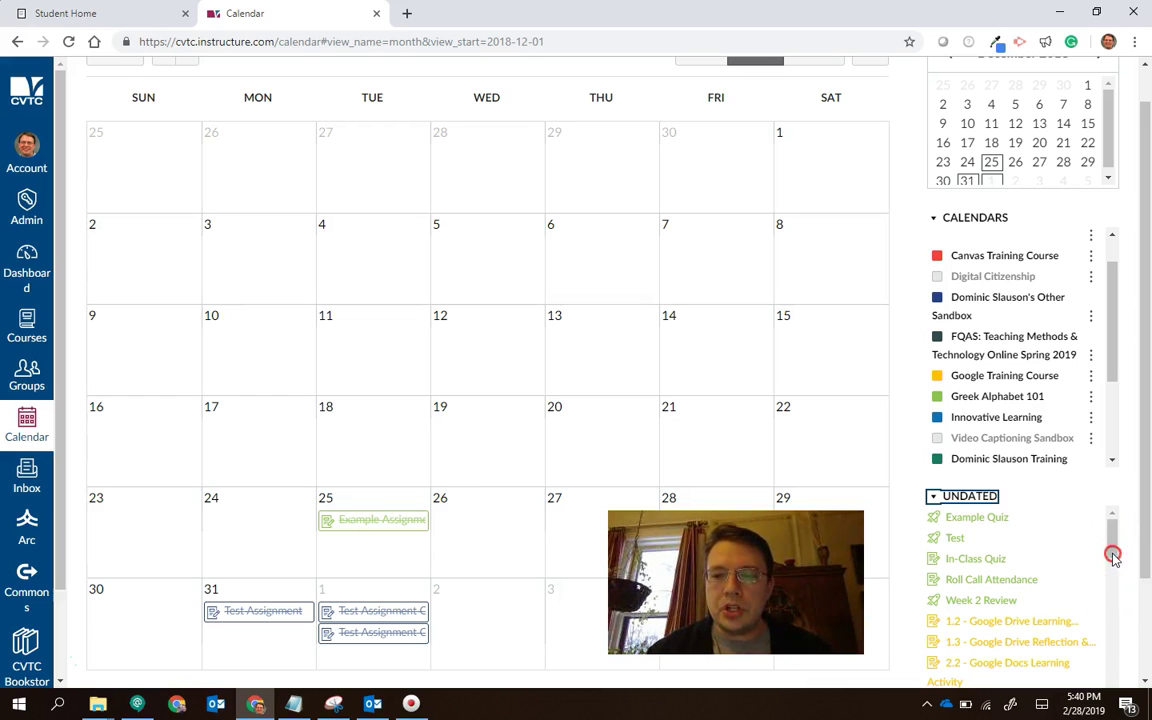
{"action": "left_click_drag", "start_coordinate": [950, 515], "coordinate": [943, 530]}
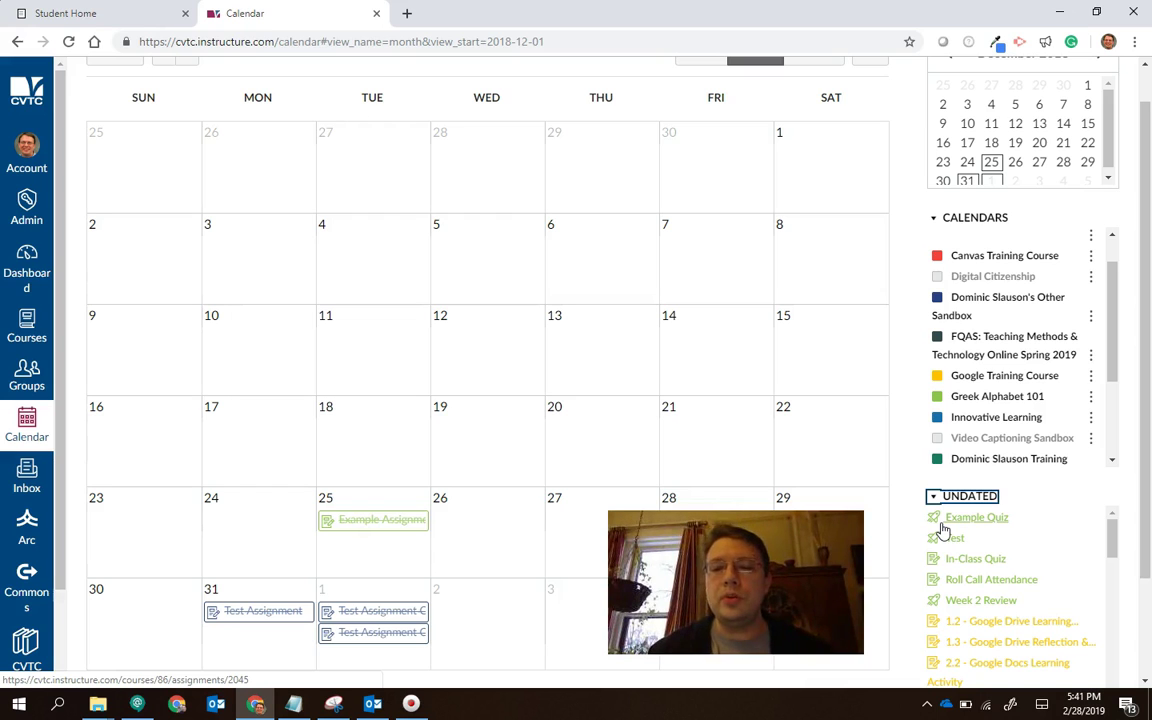
{"action": "left_click_drag", "start_coordinate": [950, 517], "coordinate": [601, 431]}
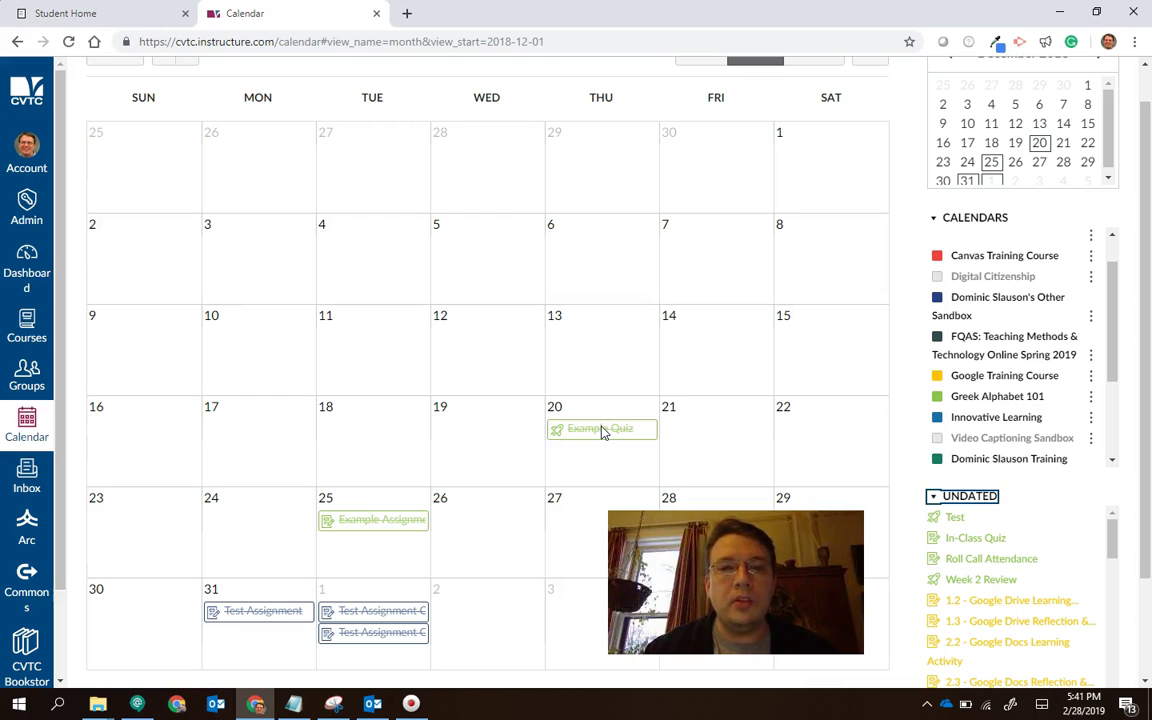
{"action": "scroll", "coordinate": [601, 431], "scroll_direction": "up", "scroll_amount": 1}
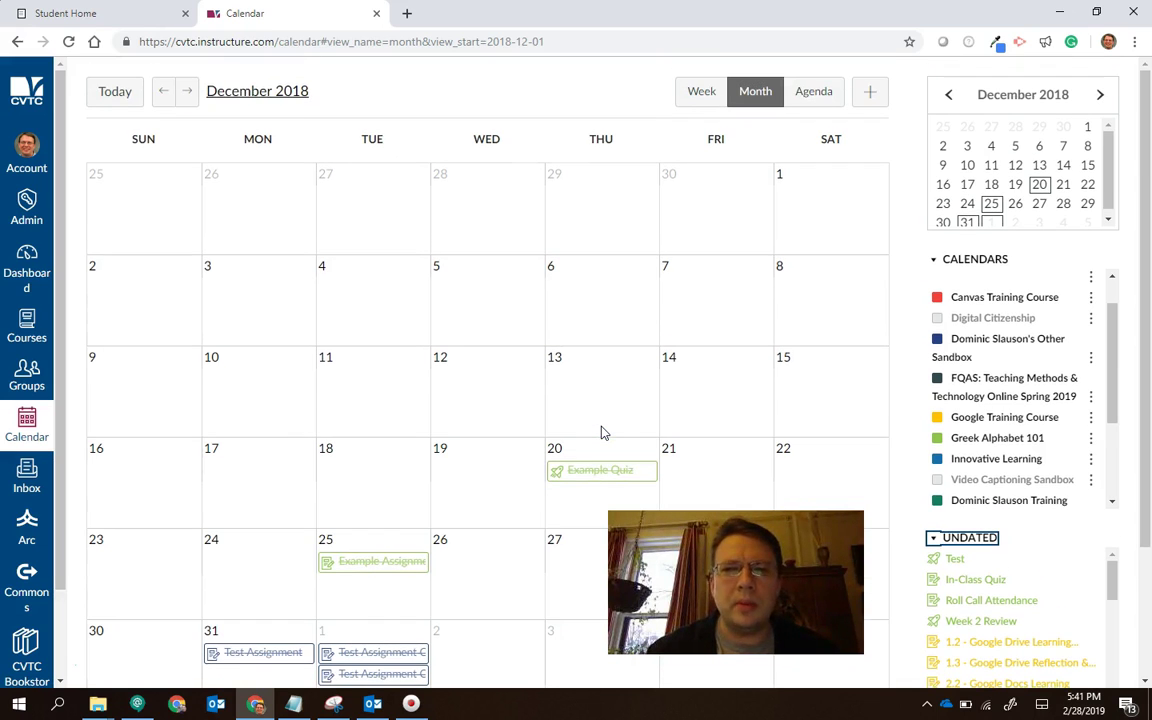
{"action": "scroll", "coordinate": [601, 431], "scroll_direction": "down", "scroll_amount": 1}
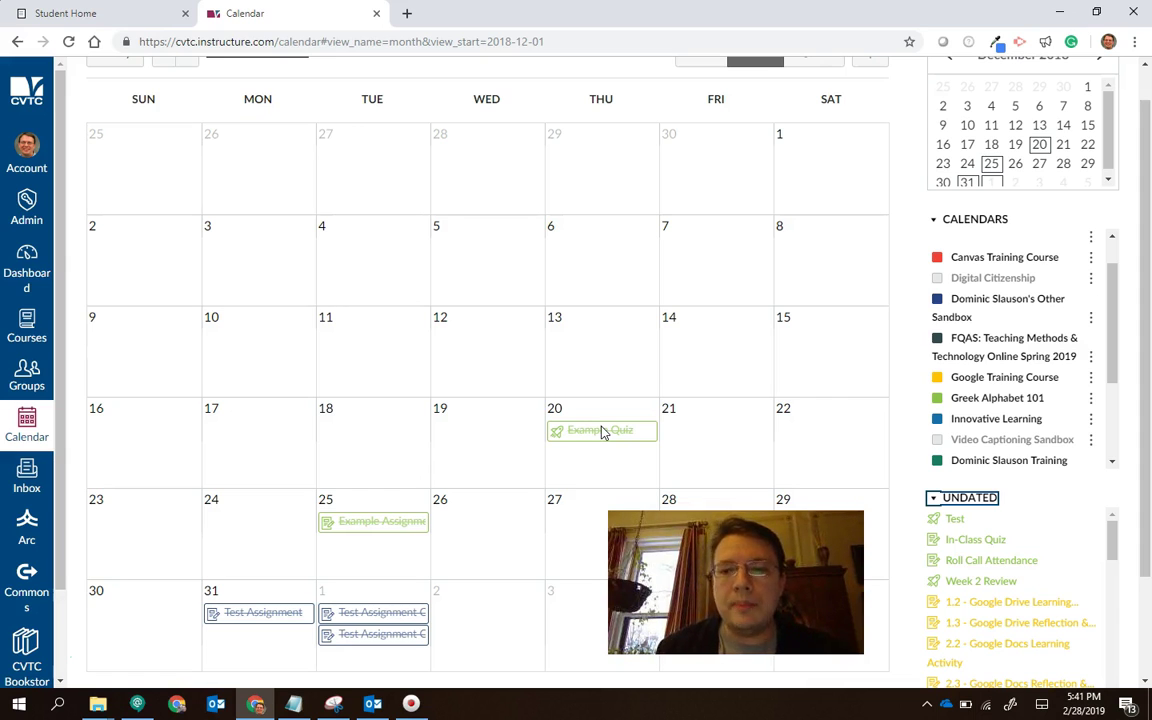
{"action": "left_click_drag", "start_coordinate": [602, 432], "coordinate": [622, 429]}
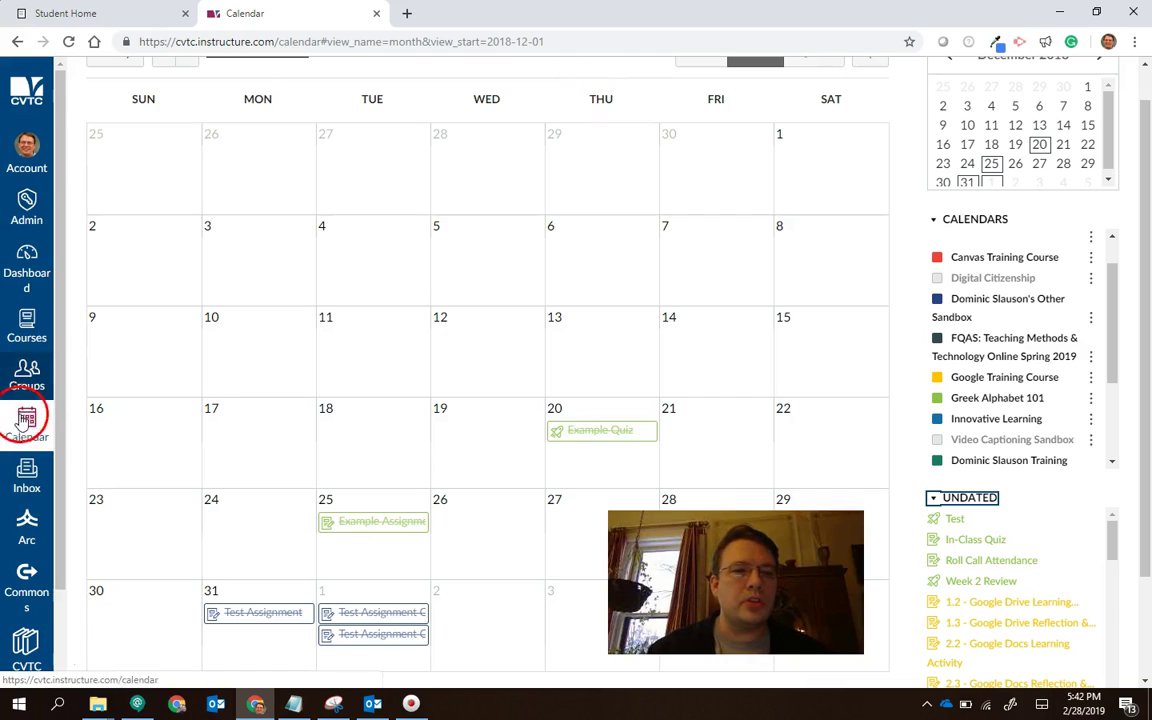
Reload the calendar so December 2018 shows Example Quiz on the 20th.
{"action": "left_click", "coordinate": [69, 41]}
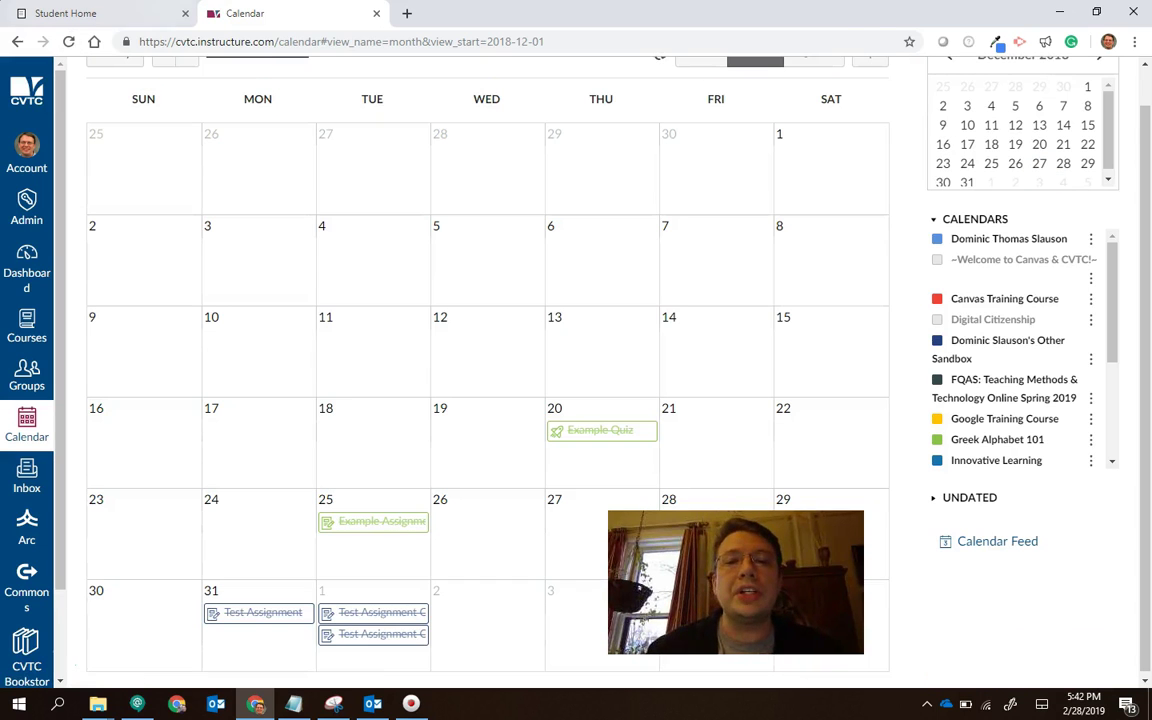
{"action": "left_click", "coordinate": [1147, 85]}
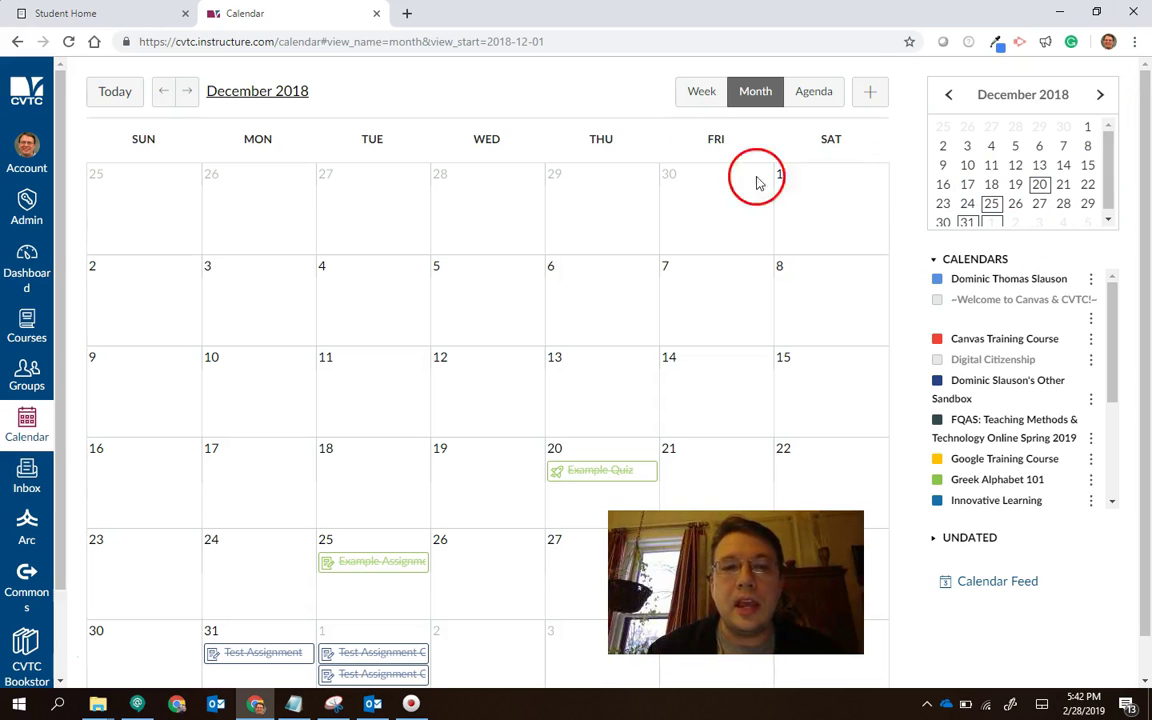
Start a new appointment group named 'Google Consultation Hours' with location 'CPD Lab'.
{"action": "left_click", "coordinate": [874, 93]}
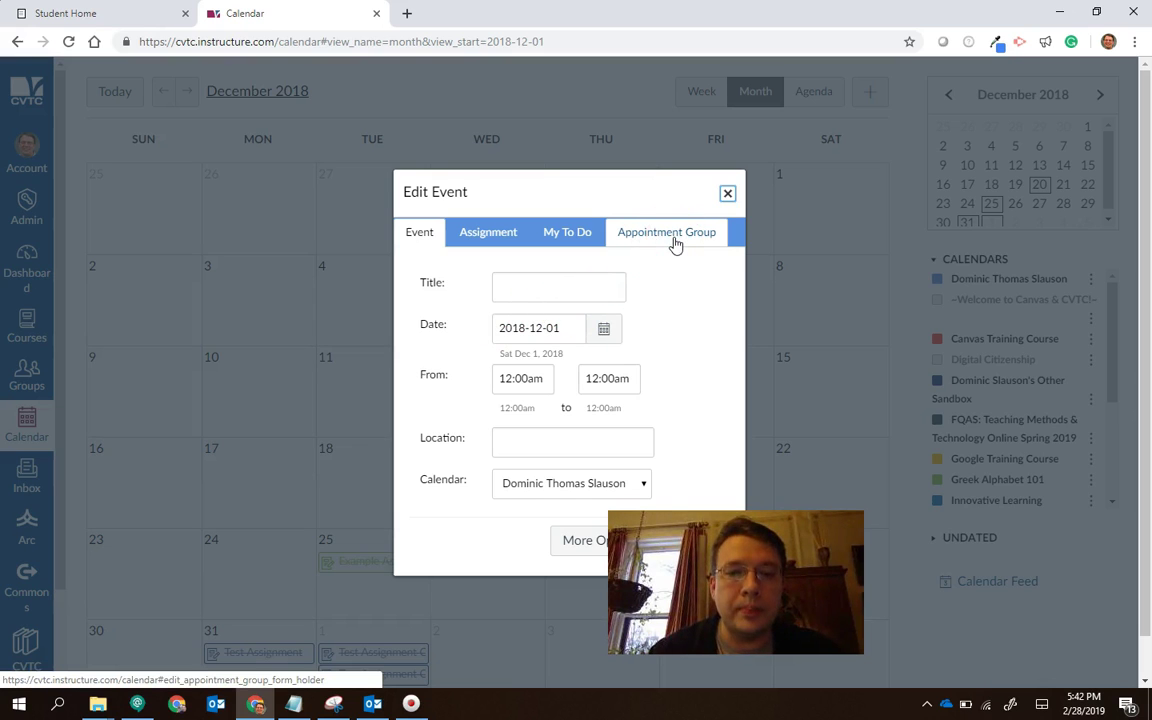
{"action": "left_click", "coordinate": [675, 240]}
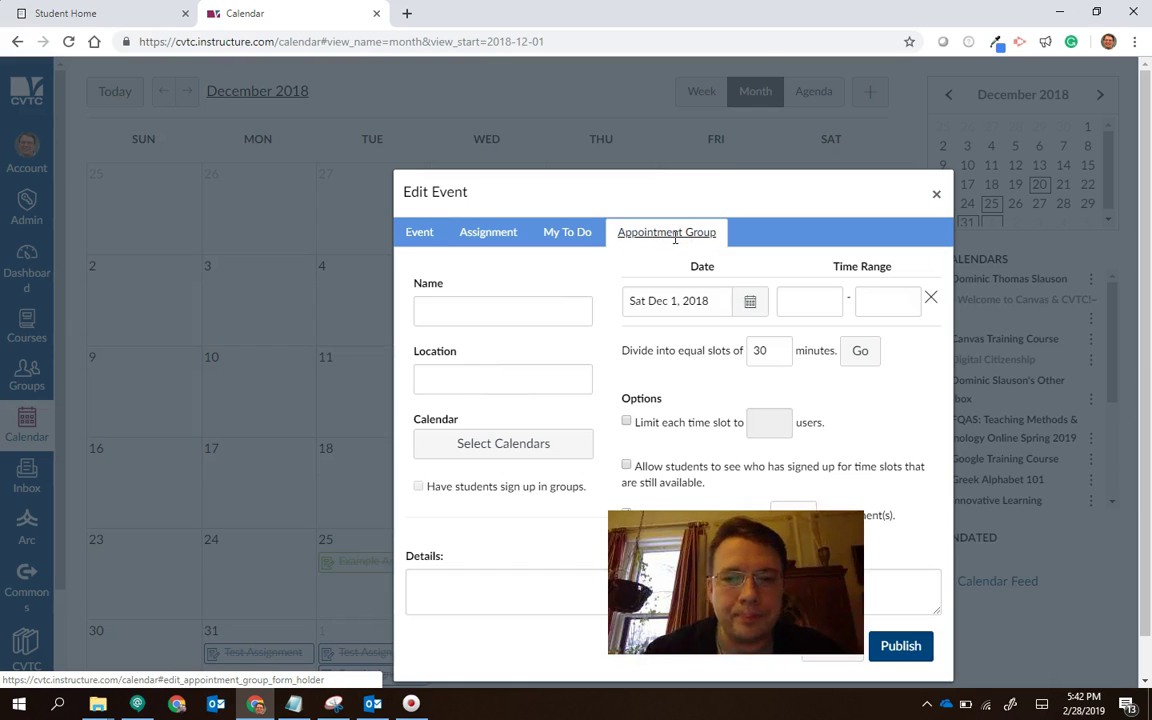
{"action": "left_click_drag", "start_coordinate": [650, 198], "coordinate": [509, 116]}
{"action": "left_click", "coordinate": [366, 196]}
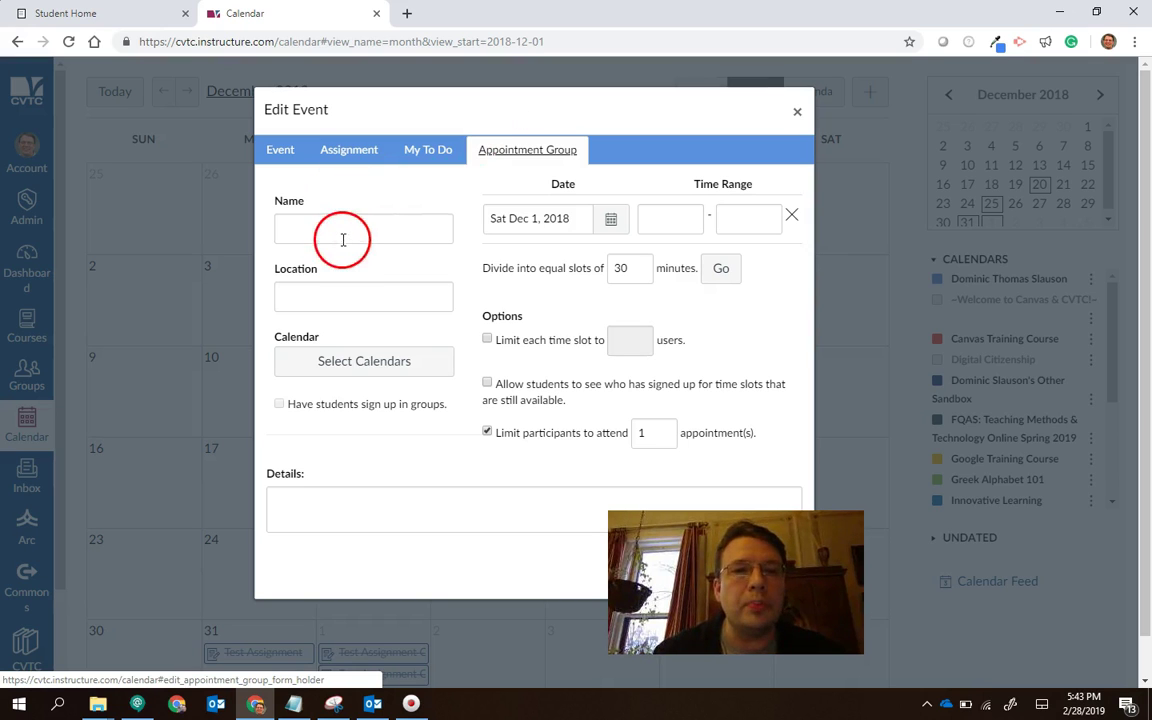
{"action": "left_click", "coordinate": [342, 228]}
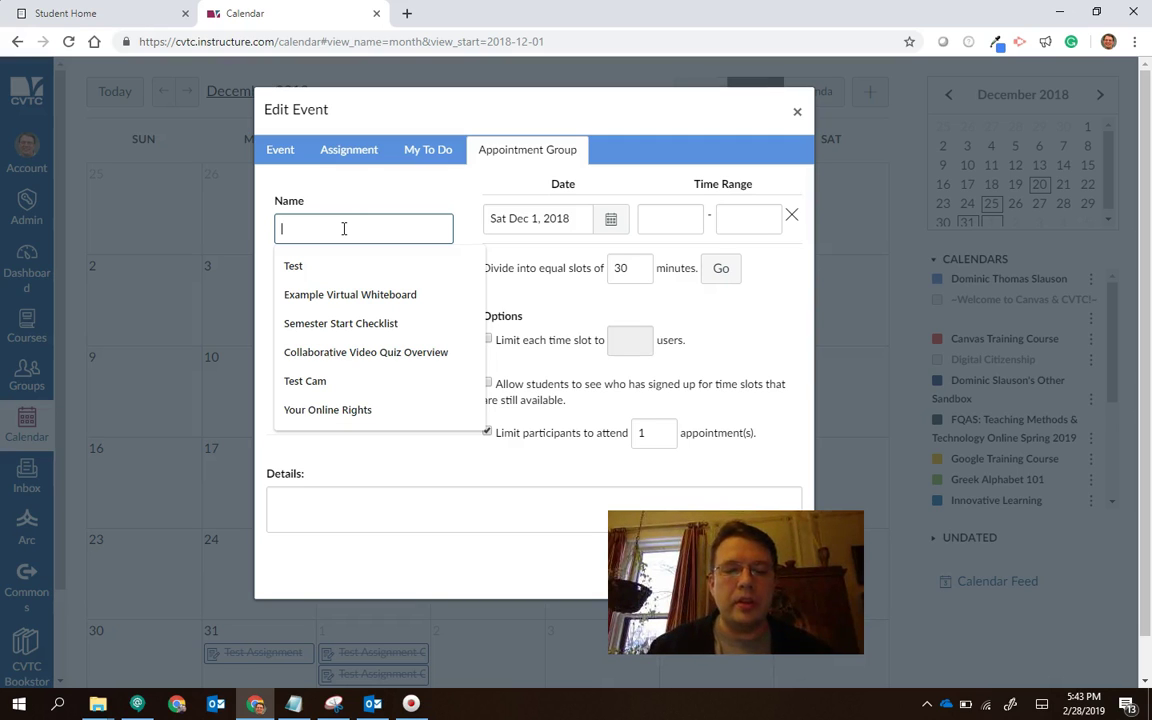
{"action": "type", "text": "Googl"}
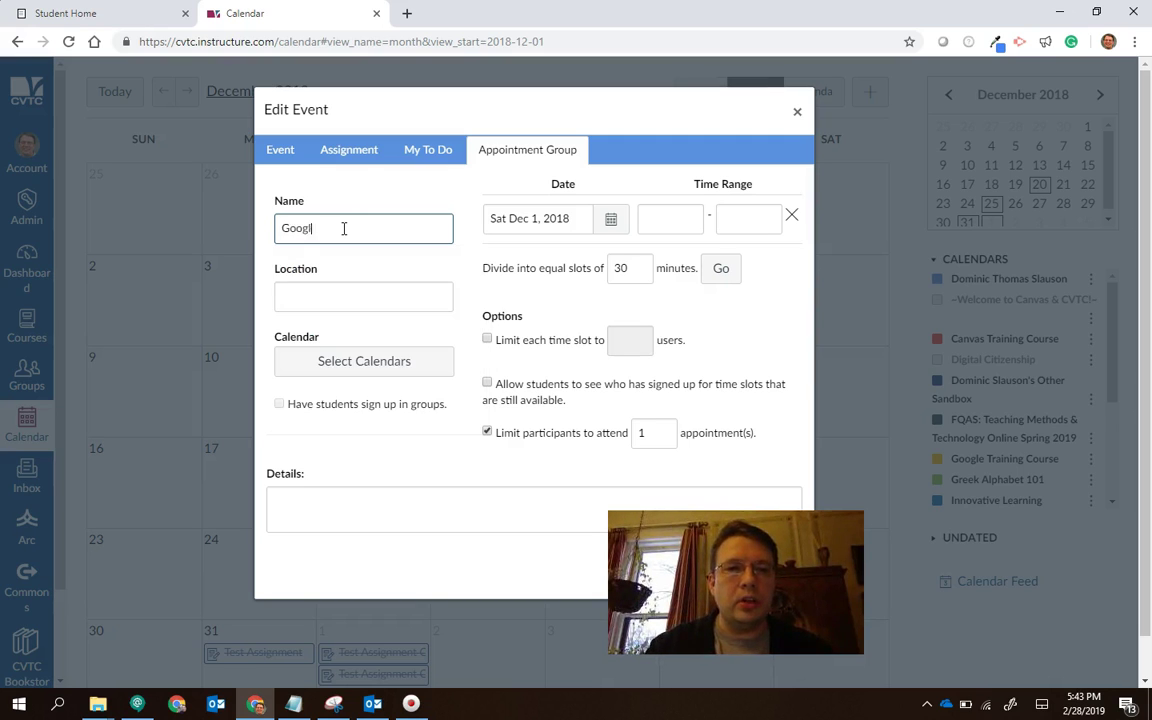
{"action": "type", "text": "e Consultation Hours"}
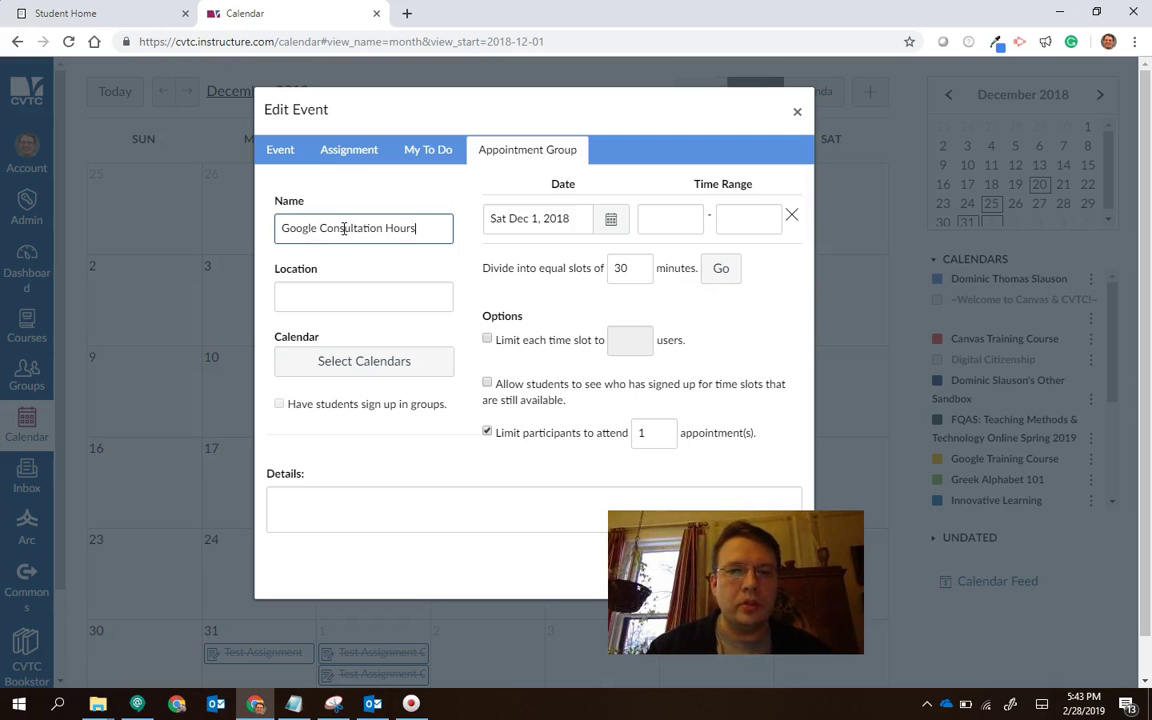
{"action": "left_click", "coordinate": [289, 201]}
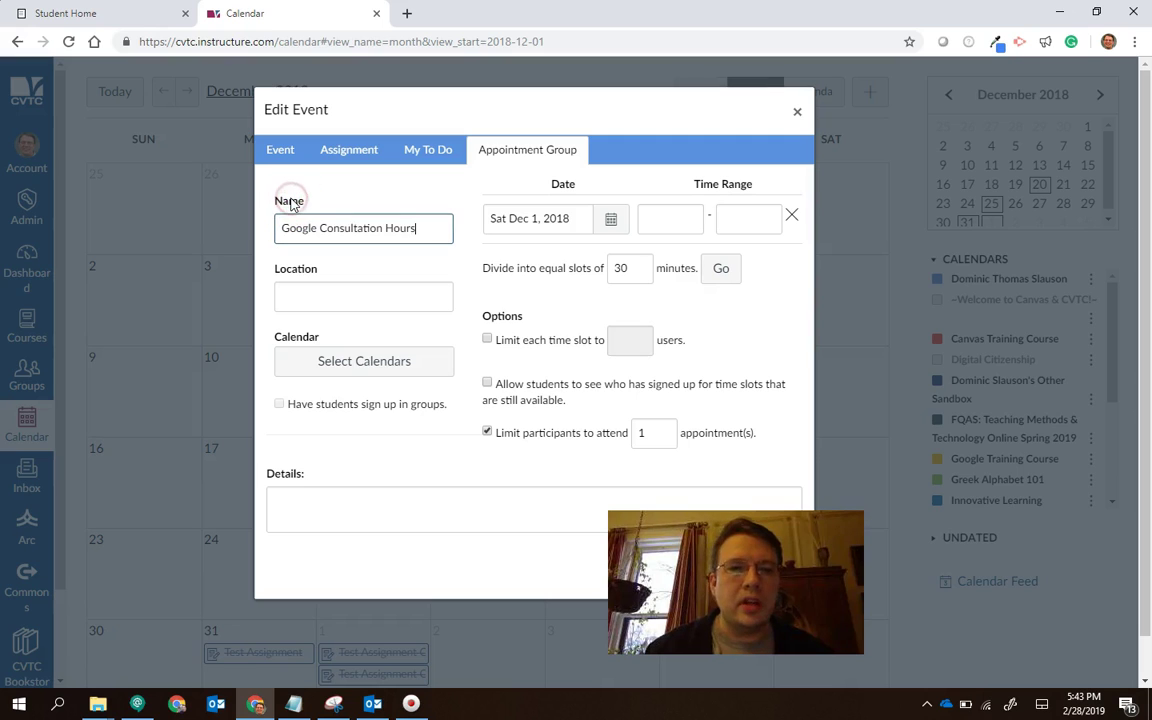
{"action": "left_click", "coordinate": [330, 292]}
{"action": "type", "text": "CPD Lab"}
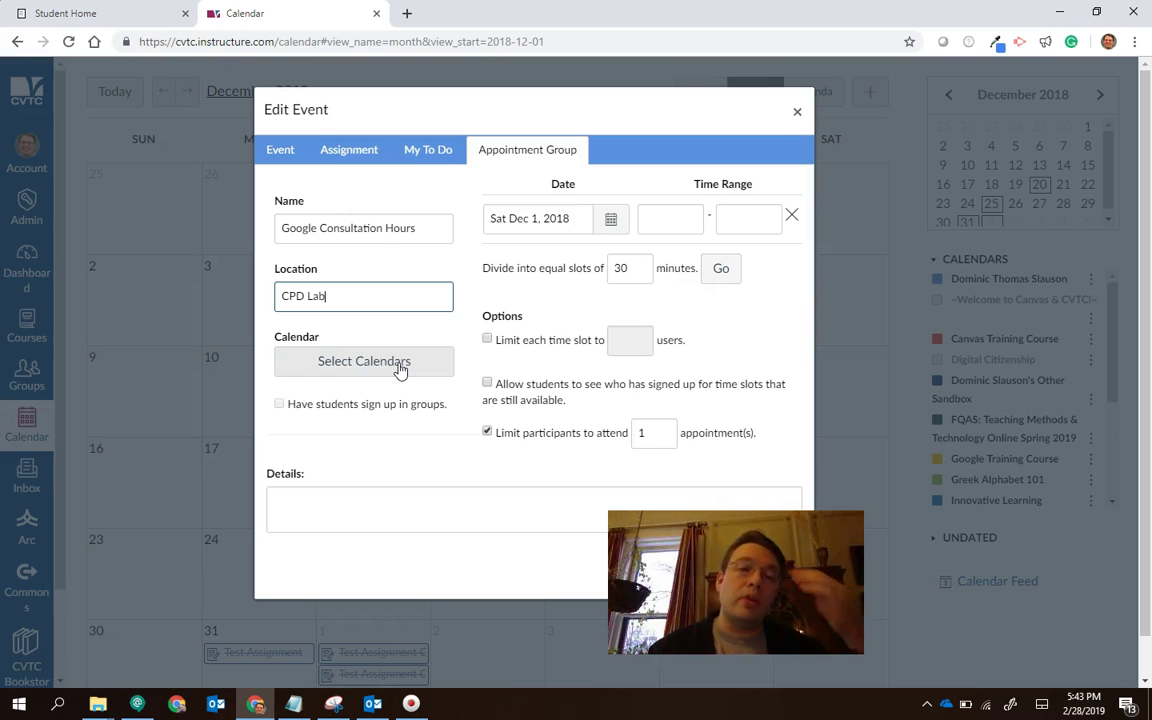
Assign the appointment group to the Google Training Course calendar.
{"action": "left_click", "coordinate": [400, 366]}
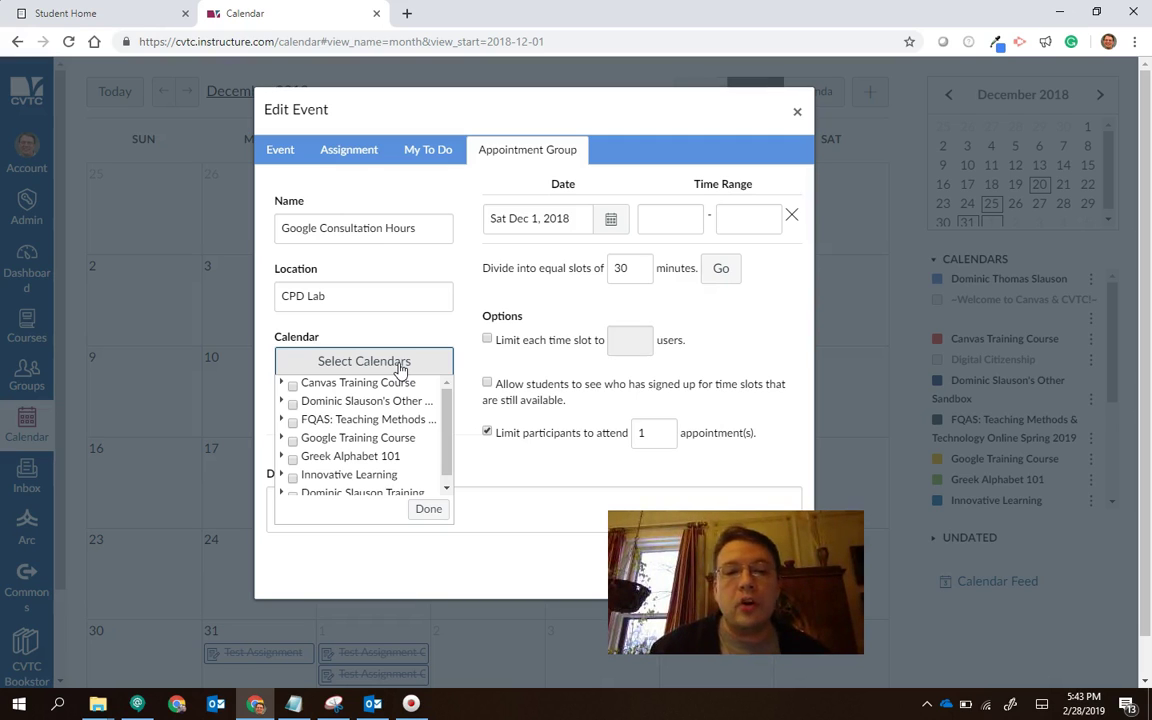
{"action": "left_click", "coordinate": [293, 441]}
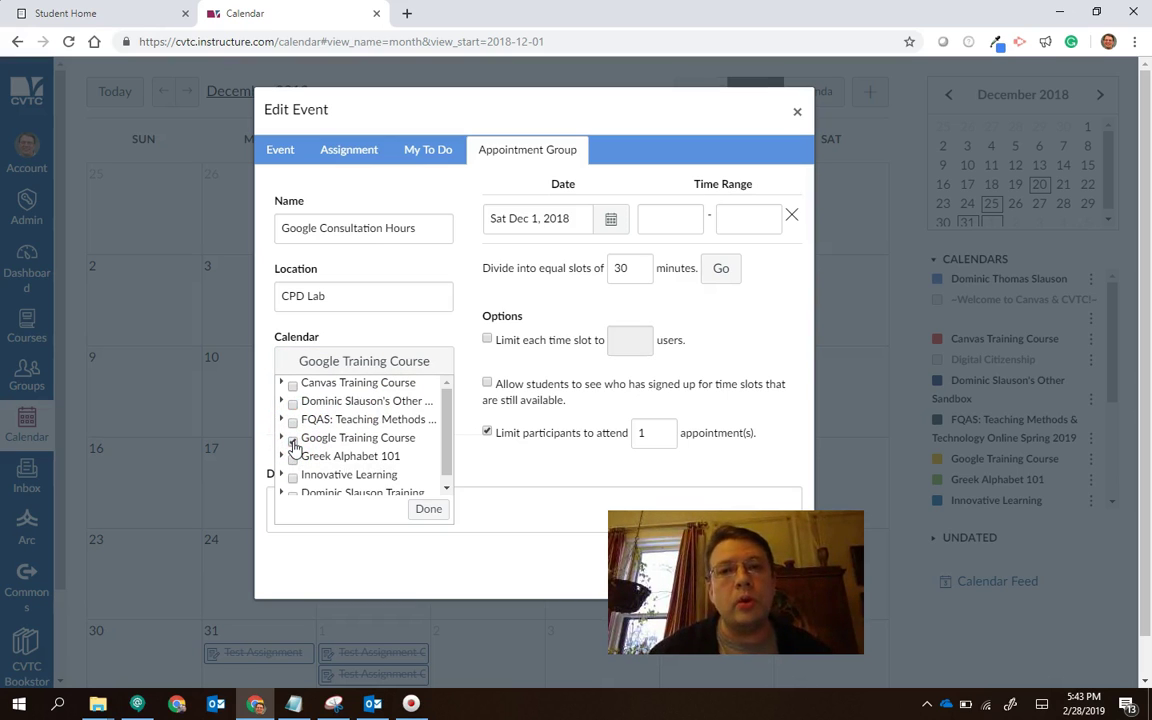
{"action": "left_click", "coordinate": [514, 465]}
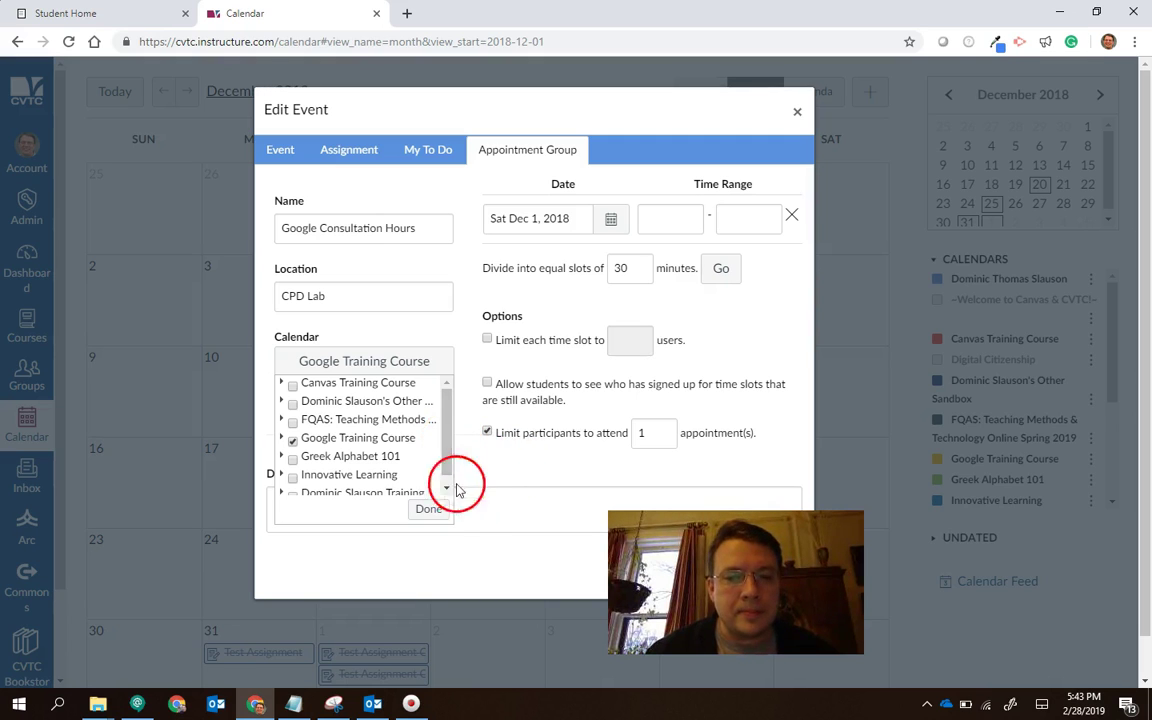
{"action": "left_click", "coordinate": [428, 510]}
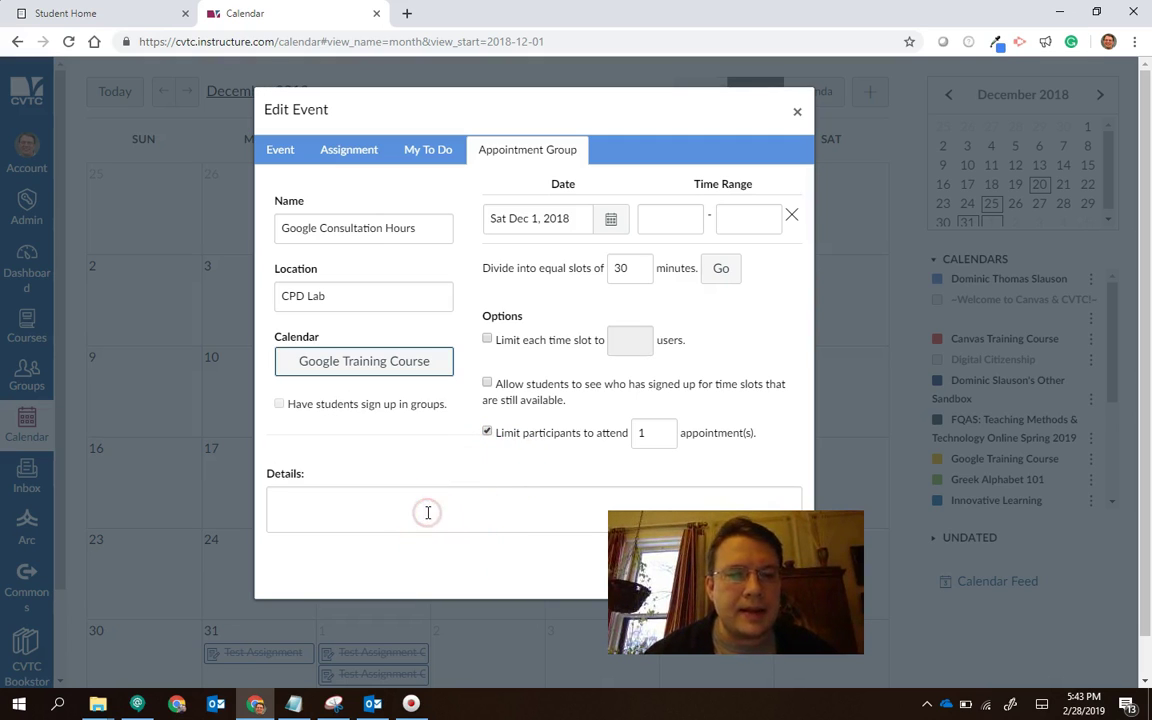
{"action": "left_click", "coordinate": [275, 455]}
{"action": "left_click", "coordinate": [350, 433]}
{"action": "left_click", "coordinate": [341, 421]}
{"action": "left_click", "coordinate": [282, 420]}
{"action": "left_click", "coordinate": [409, 416]}
{"action": "left_click", "coordinate": [580, 194]}
{"action": "left_click", "coordinate": [610, 219]}
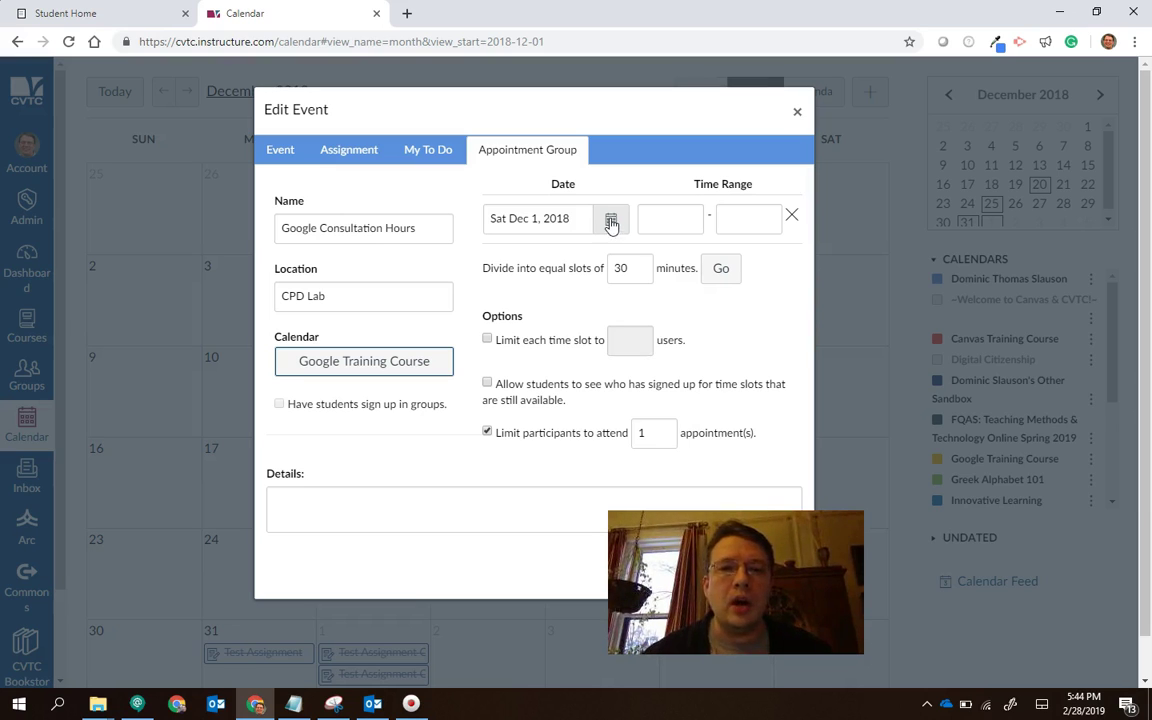
Pick Friday, March 8, 2019 as the appointment date in the date picker.
{"action": "left_click", "coordinate": [611, 222]}
{"action": "left_click", "coordinate": [646, 236]}
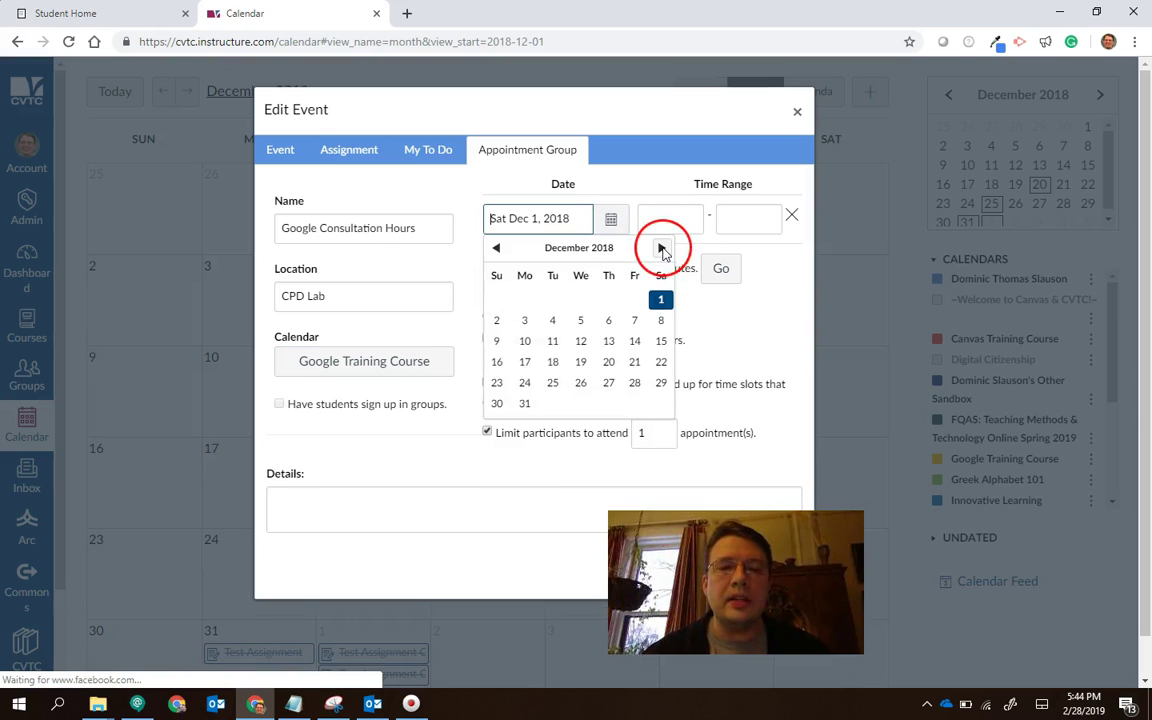
{"action": "left_click", "coordinate": [662, 248]}
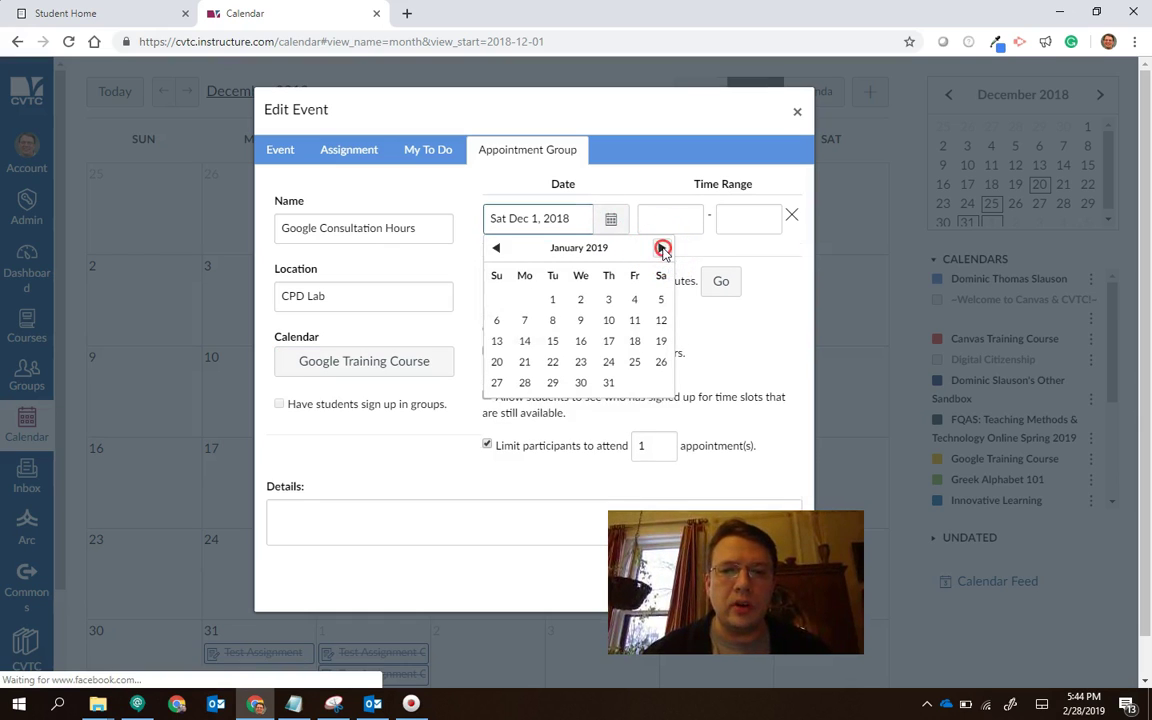
{"action": "left_click", "coordinate": [662, 248]}
{"action": "left_click", "coordinate": [662, 248]}
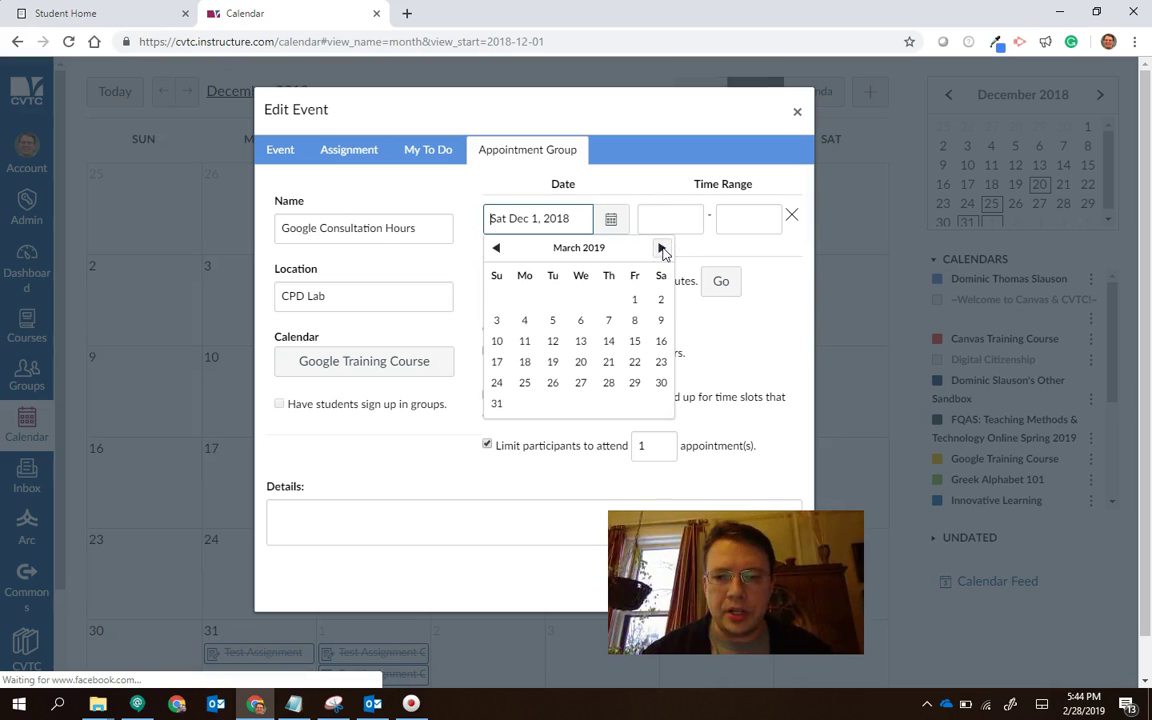
{"action": "left_click_drag", "start_coordinate": [572, 355], "coordinate": [634, 331]}
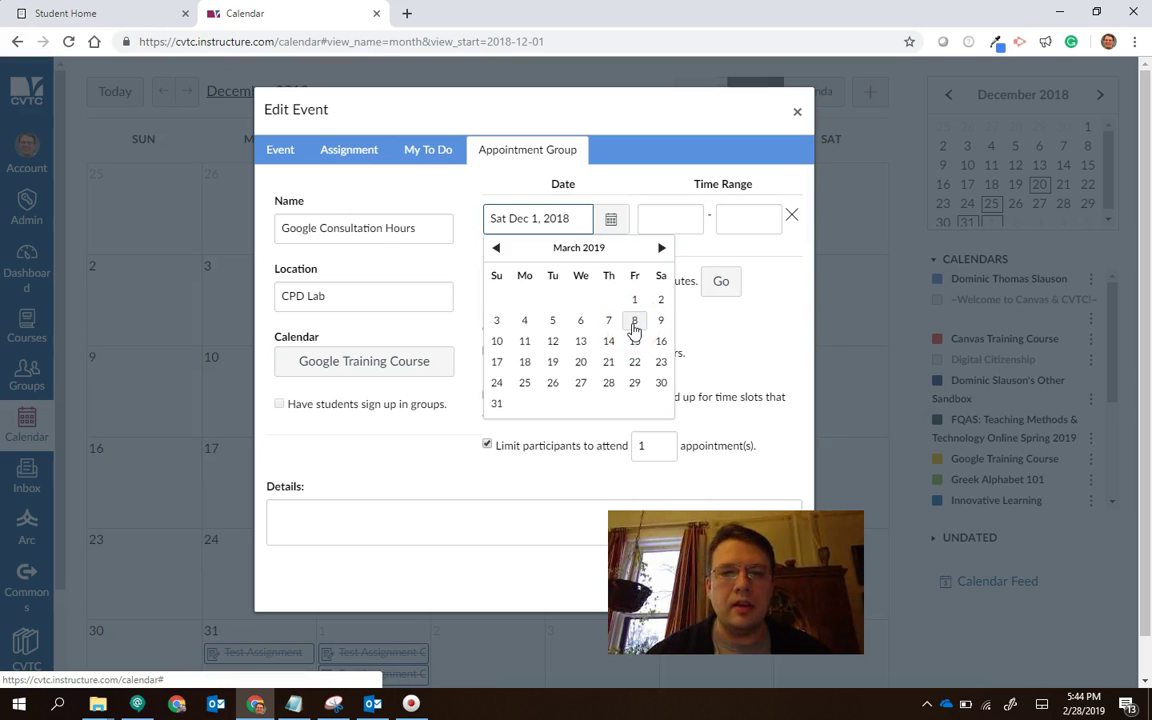
{"action": "left_click", "coordinate": [634, 322]}
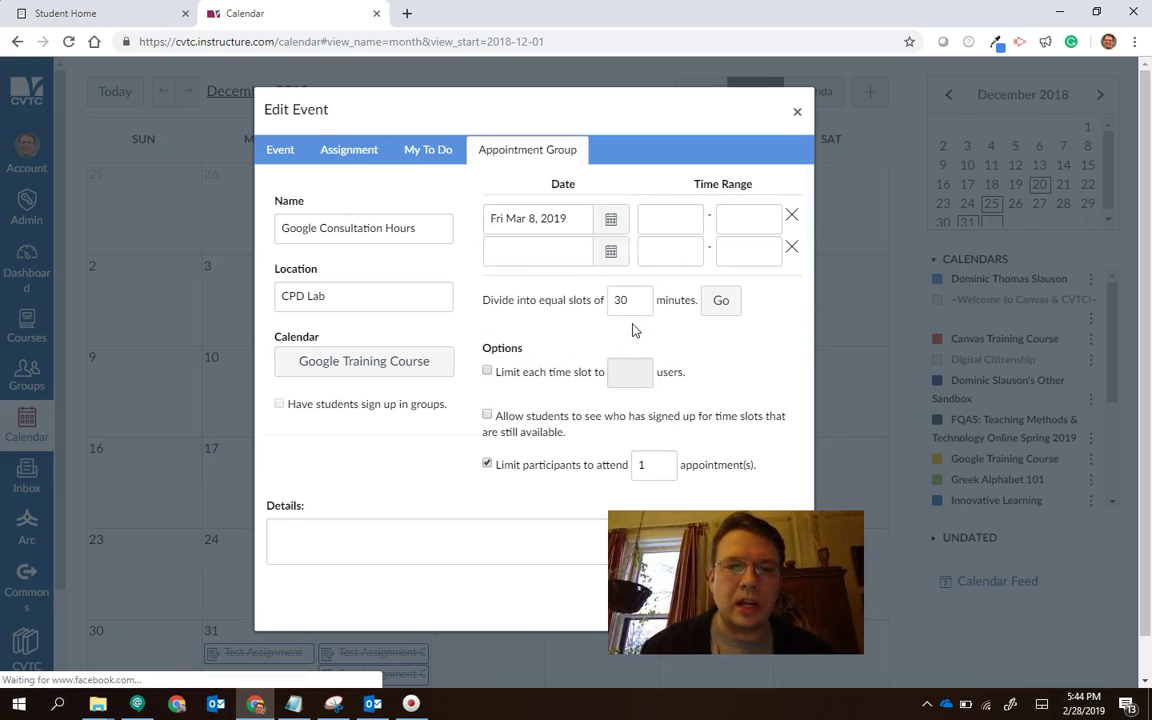
Enter start time 1 and end time 4, giving the slot 1:00pm to 4:00pm.
{"action": "left_click", "coordinate": [660, 216]}
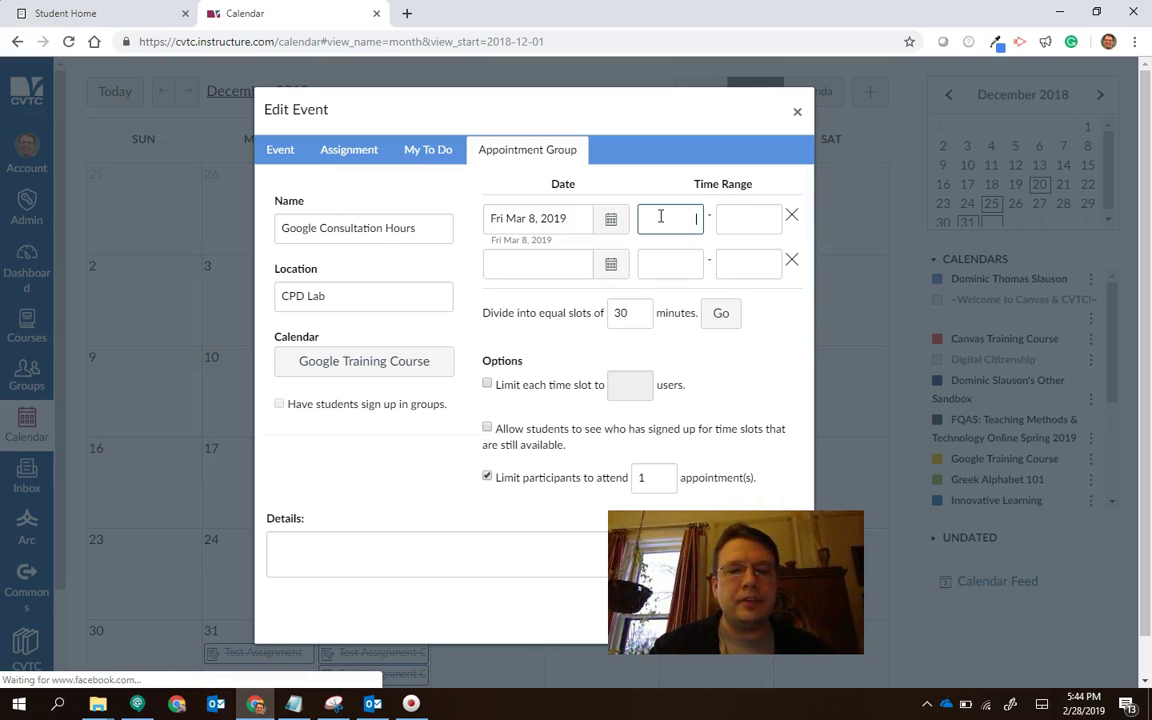
{"action": "type", "text": "1:00pm"}
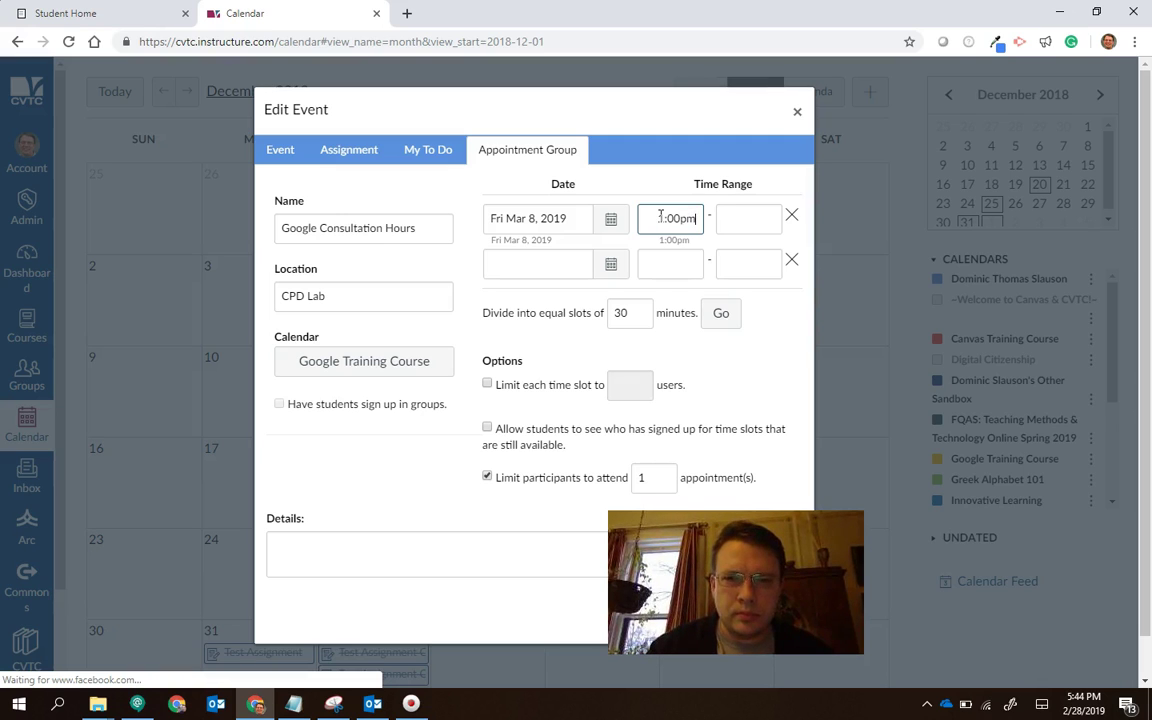
{"action": "key", "text": "Tab"}
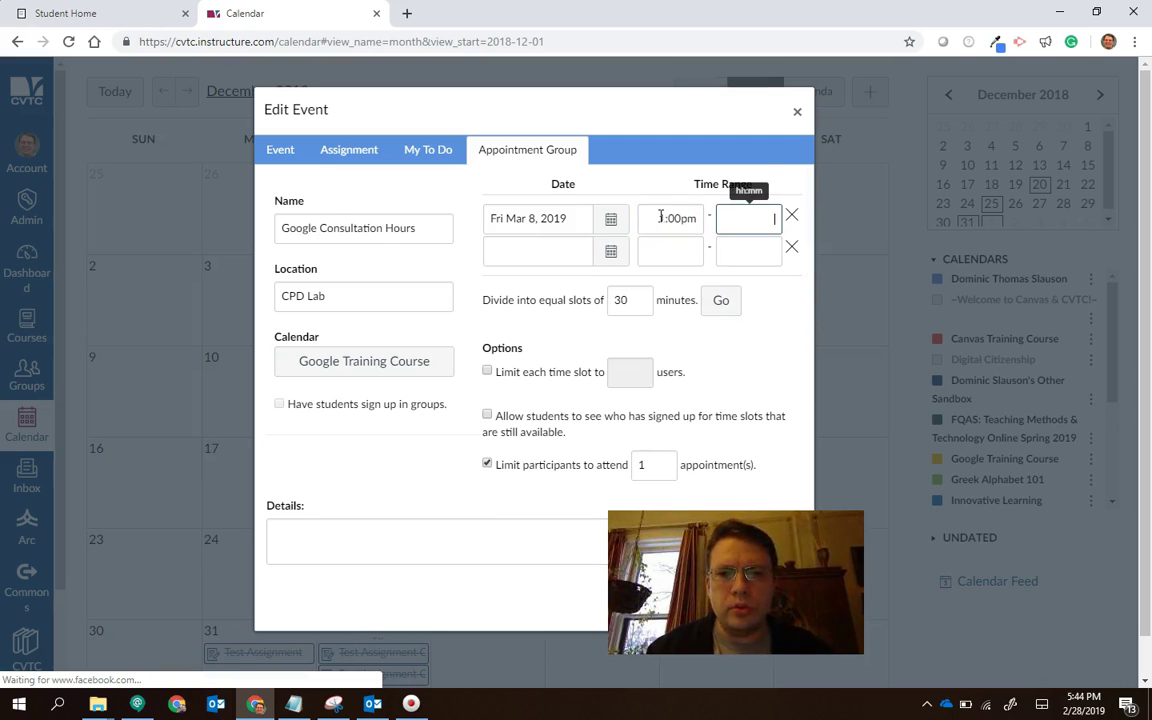
{"action": "type", "text": "4:00pm"}
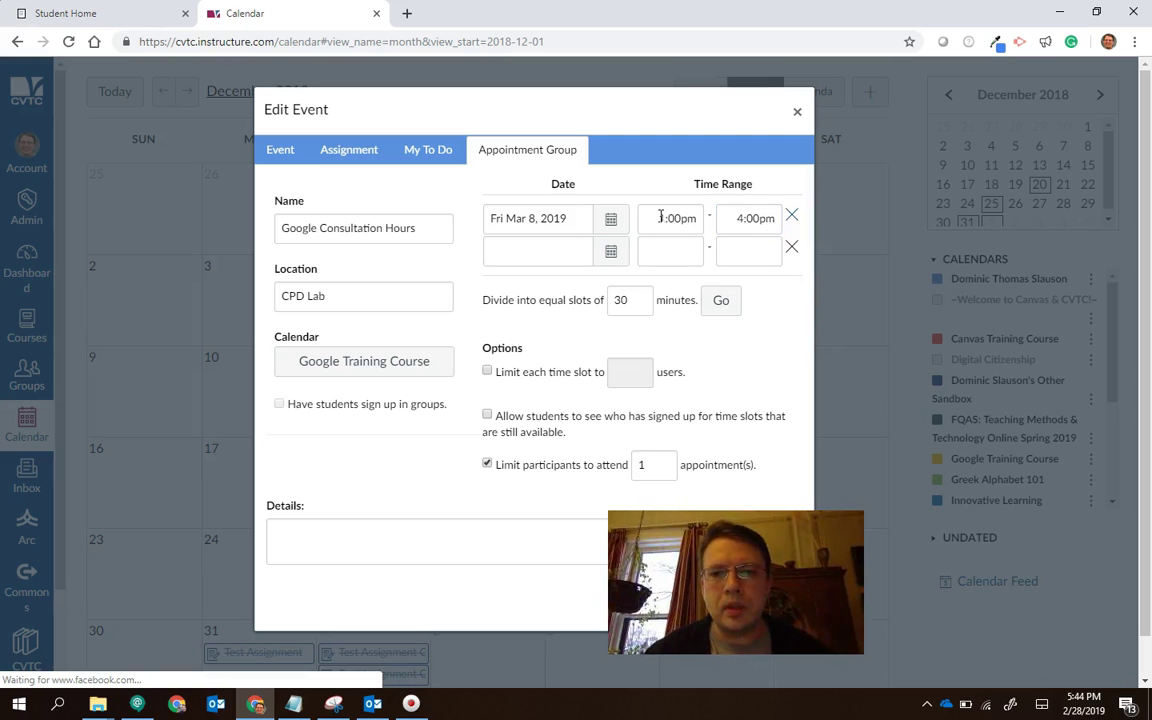
{"action": "left_click", "coordinate": [802, 372]}
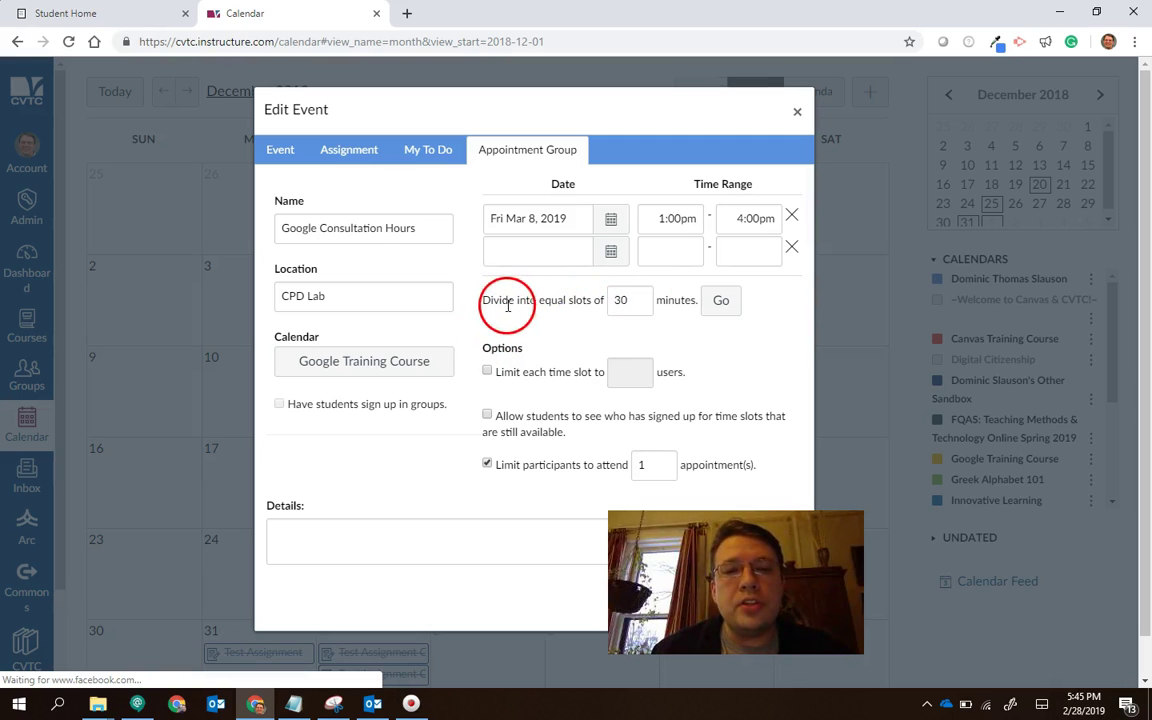
Change slot length from 30 to 60 minutes, creating 1–2pm, 2–3pm and 3–4pm slots.
{"action": "left_click_drag", "start_coordinate": [628, 301], "coordinate": [594, 301]}
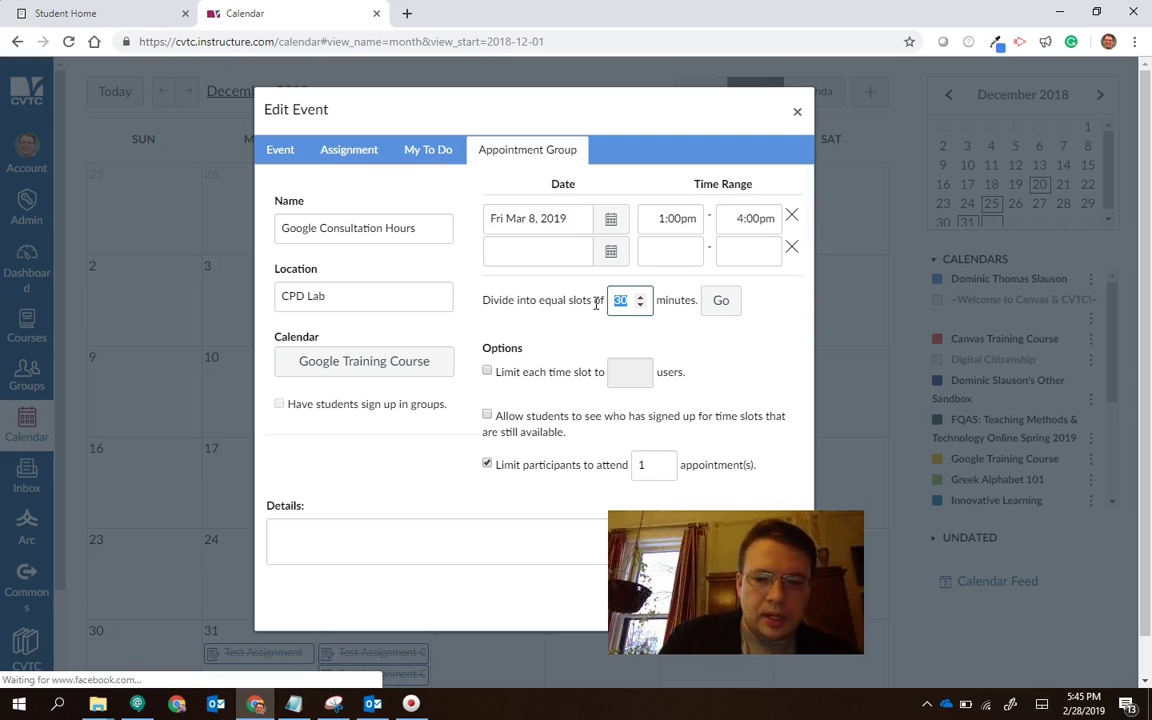
{"action": "left_click", "coordinate": [518, 300]}
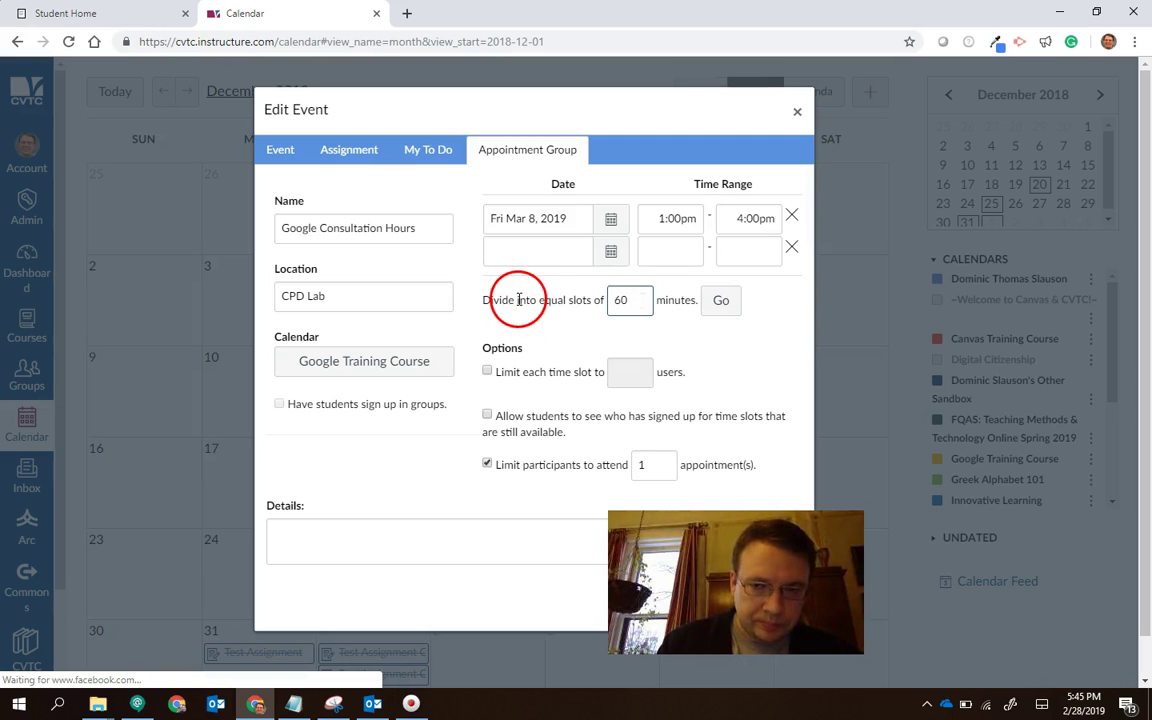
{"action": "left_click", "coordinate": [723, 300]}
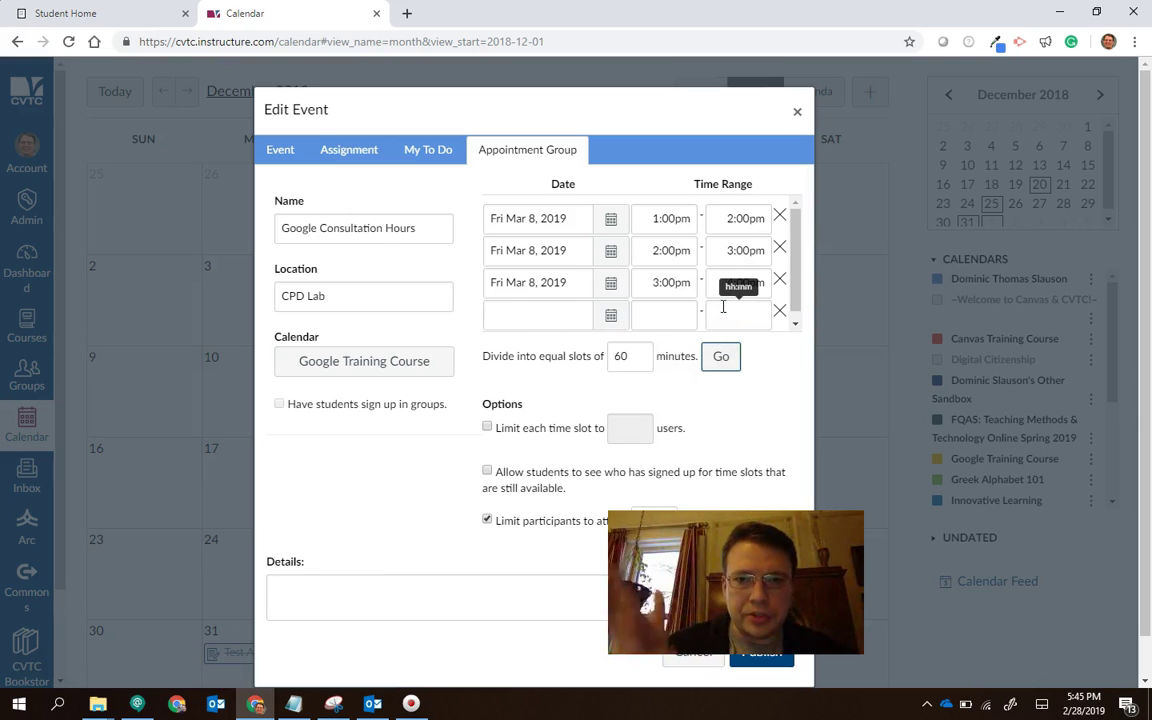
{"action": "left_click", "coordinate": [736, 320]}
{"action": "left_click", "coordinate": [812, 380]}
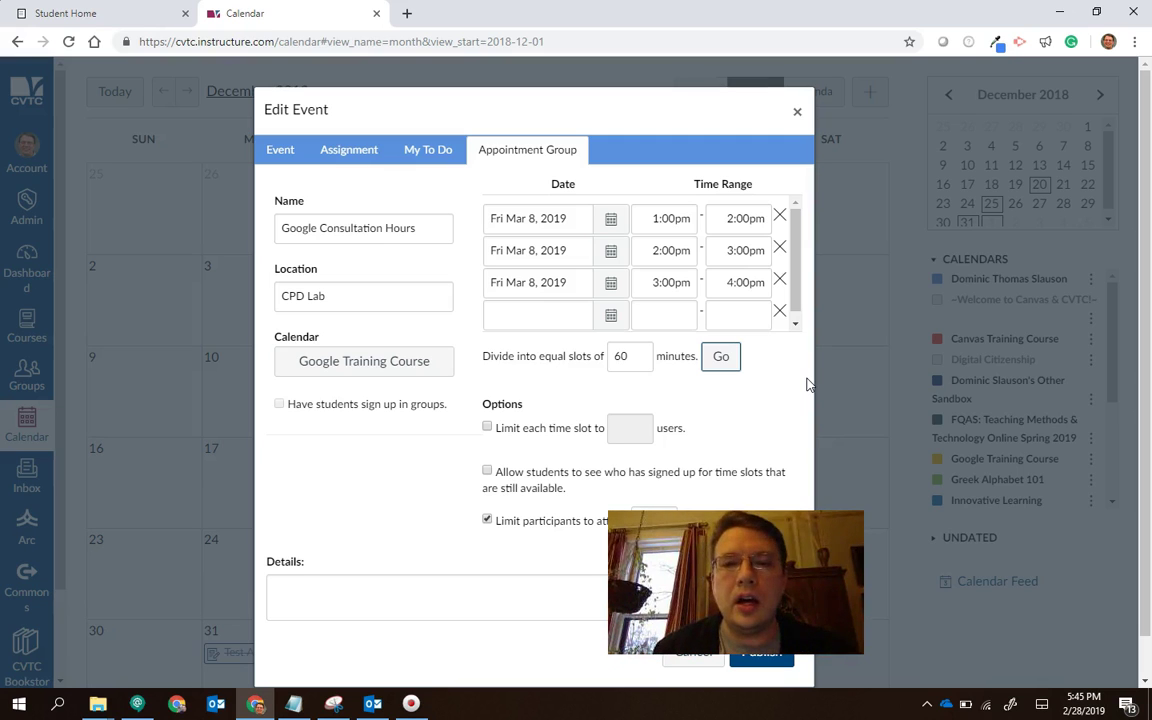
{"action": "left_click", "coordinate": [766, 381]}
Tick 'Limit each time slot to' so each slot allows 1 user.
{"action": "scroll", "coordinate": [766, 381], "scroll_direction": "down", "scroll_amount": 1}
{"action": "left_click", "coordinate": [608, 378]}
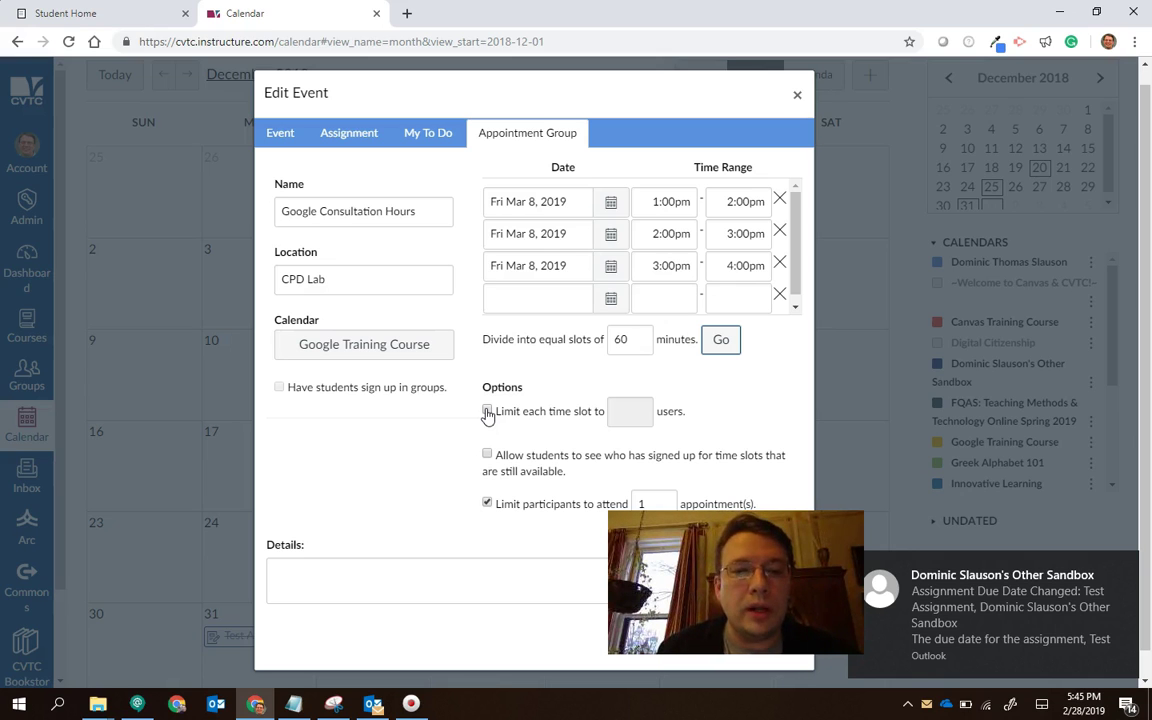
{"action": "left_click", "coordinate": [487, 412]}
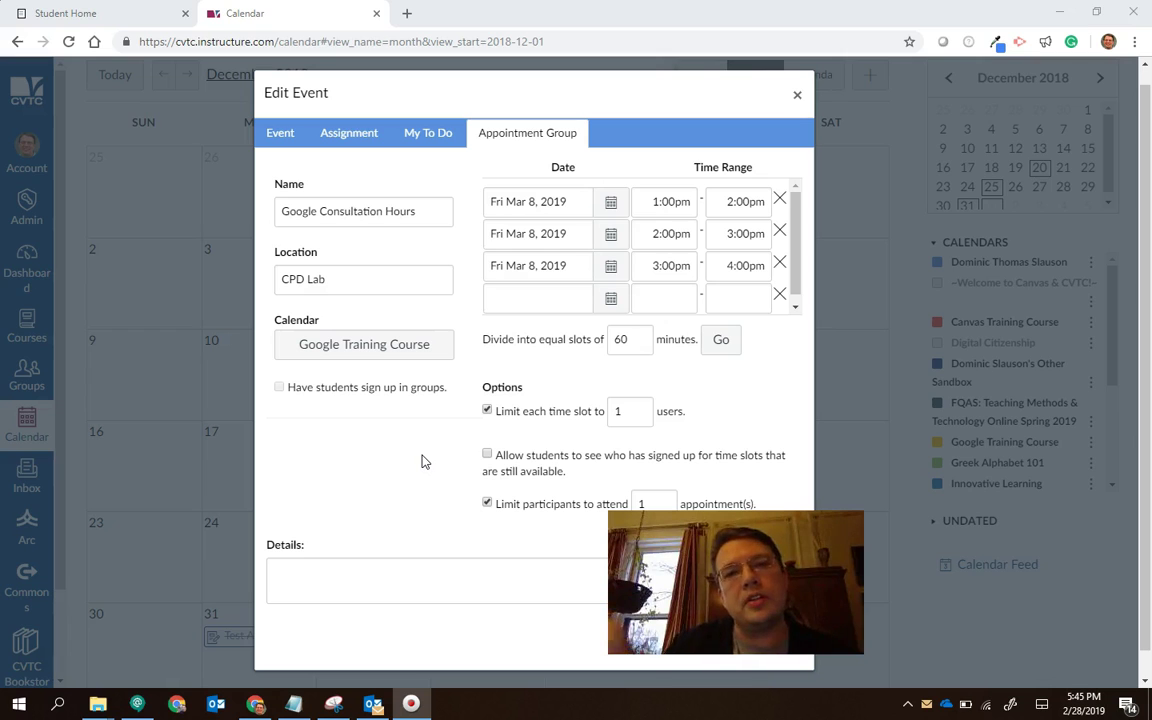
{"action": "left_click", "coordinate": [548, 442]}
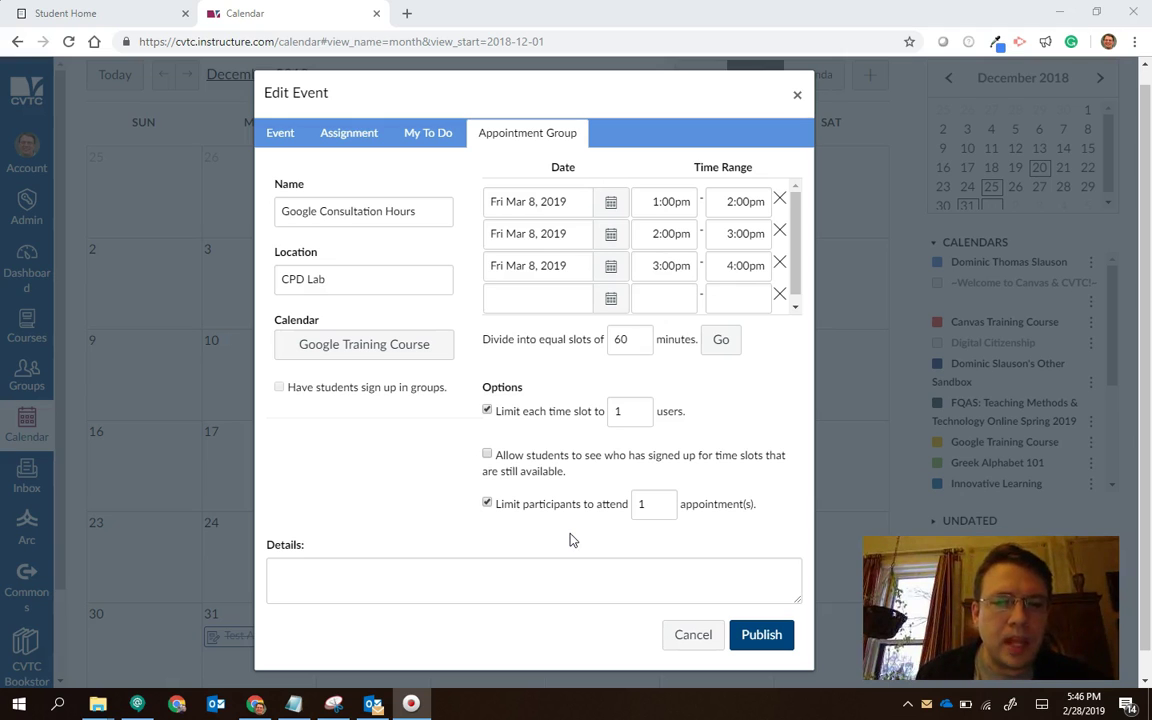
Enter details 'Come talk to me about all things Google!' and publish the group.
{"action": "left_click", "coordinate": [549, 566]}
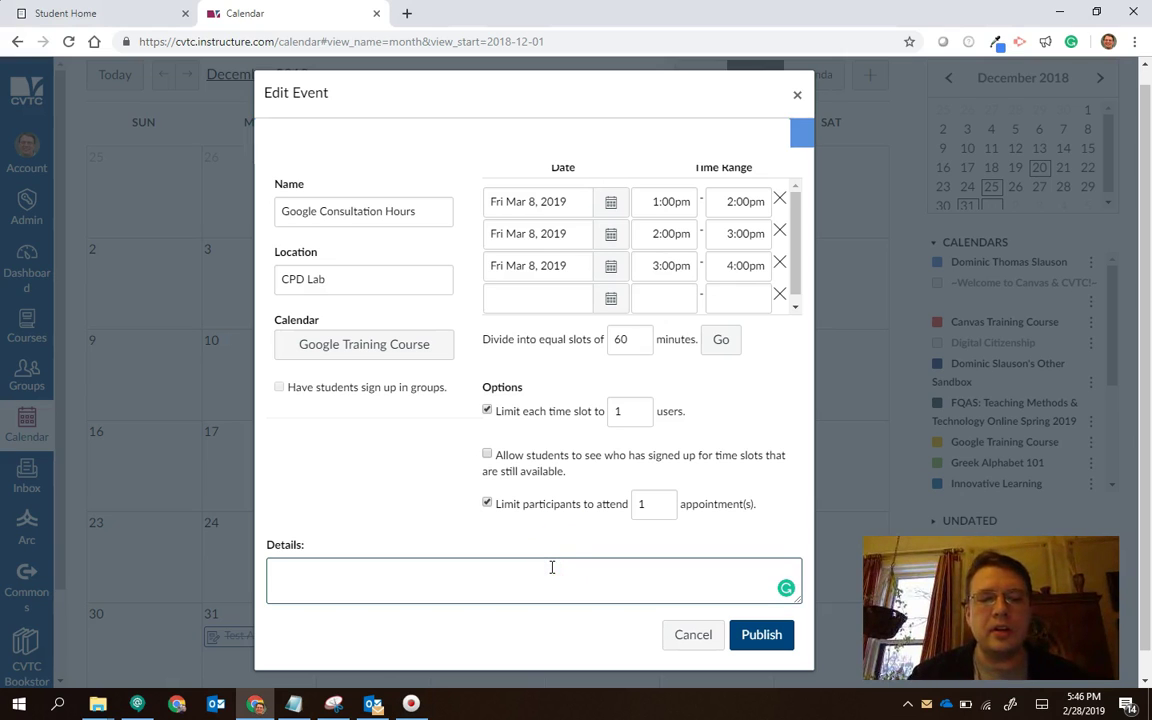
{"action": "type", "text": "Come talk"}
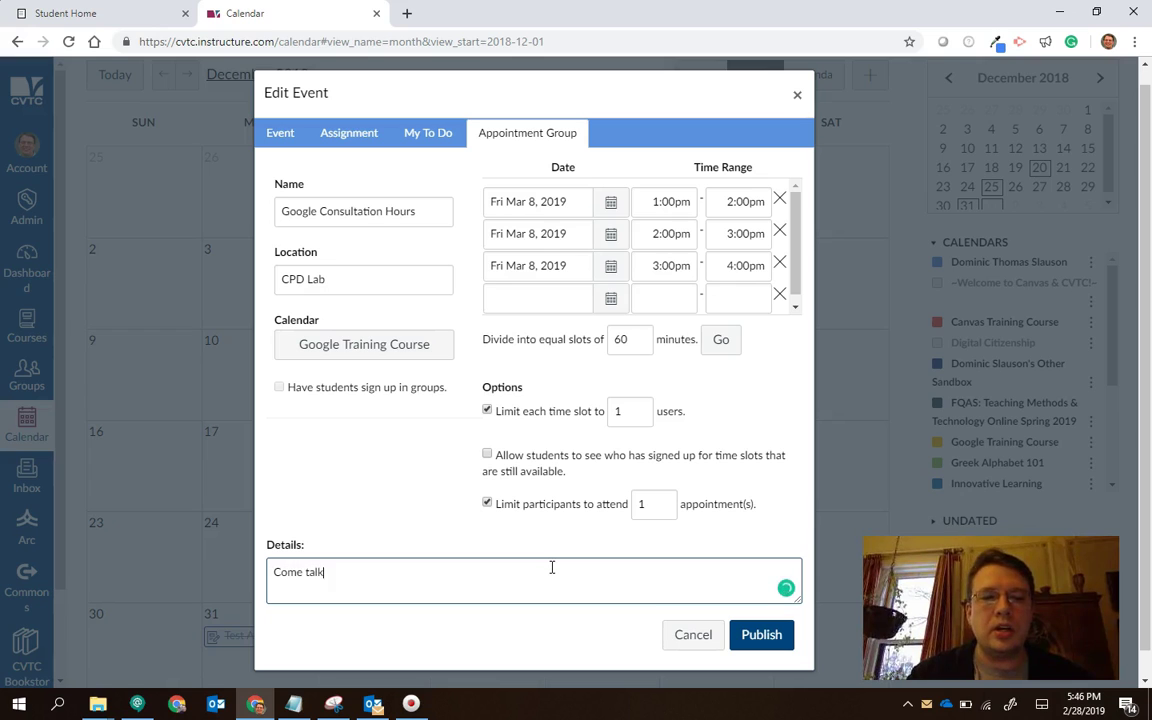
{"action": "type", "text": " to me about all things G"}
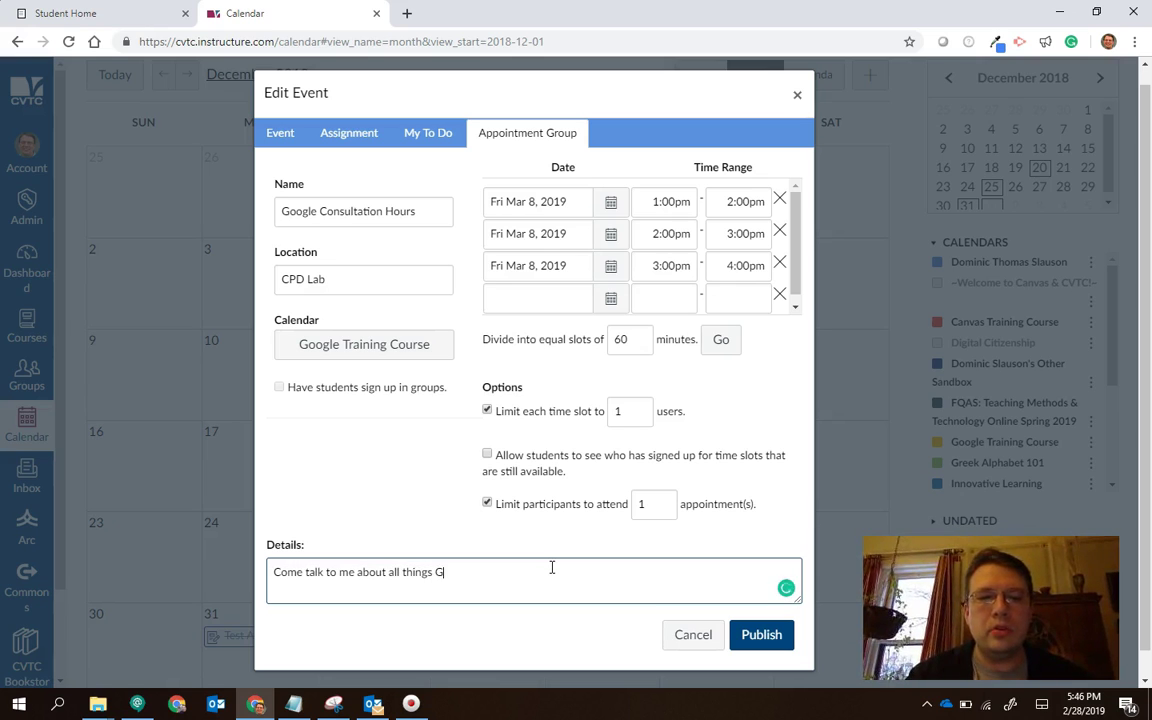
{"action": "type", "text": "oogle!"}
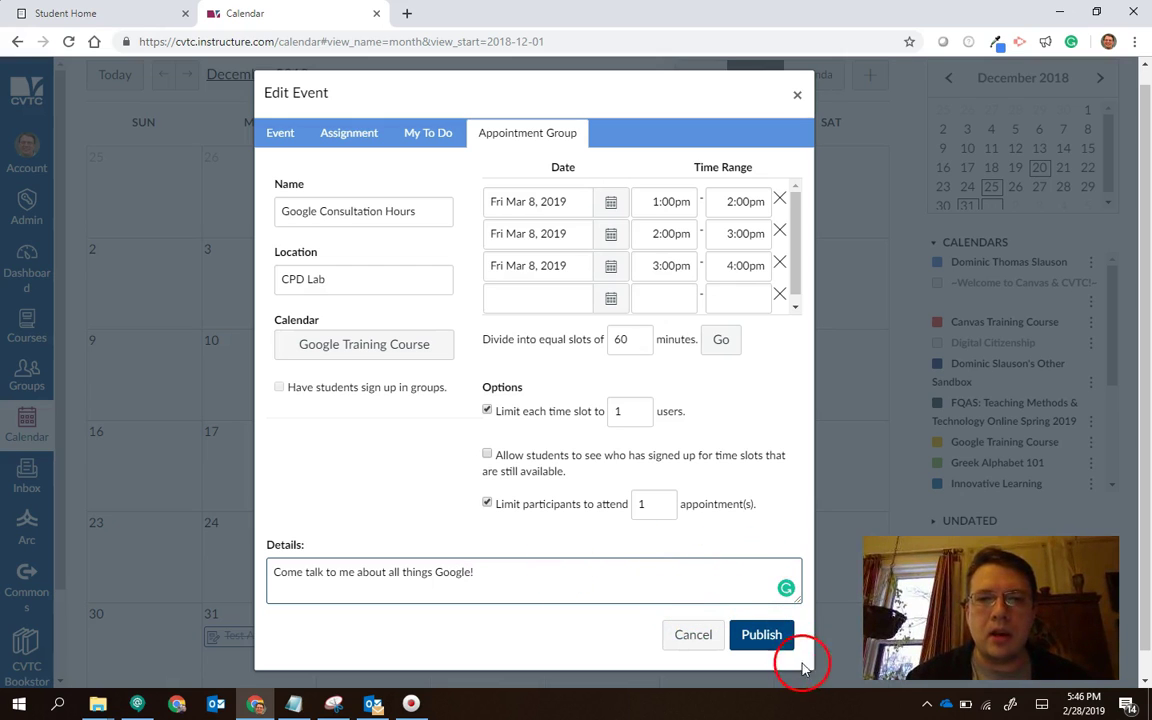
{"action": "left_click", "coordinate": [762, 636]}
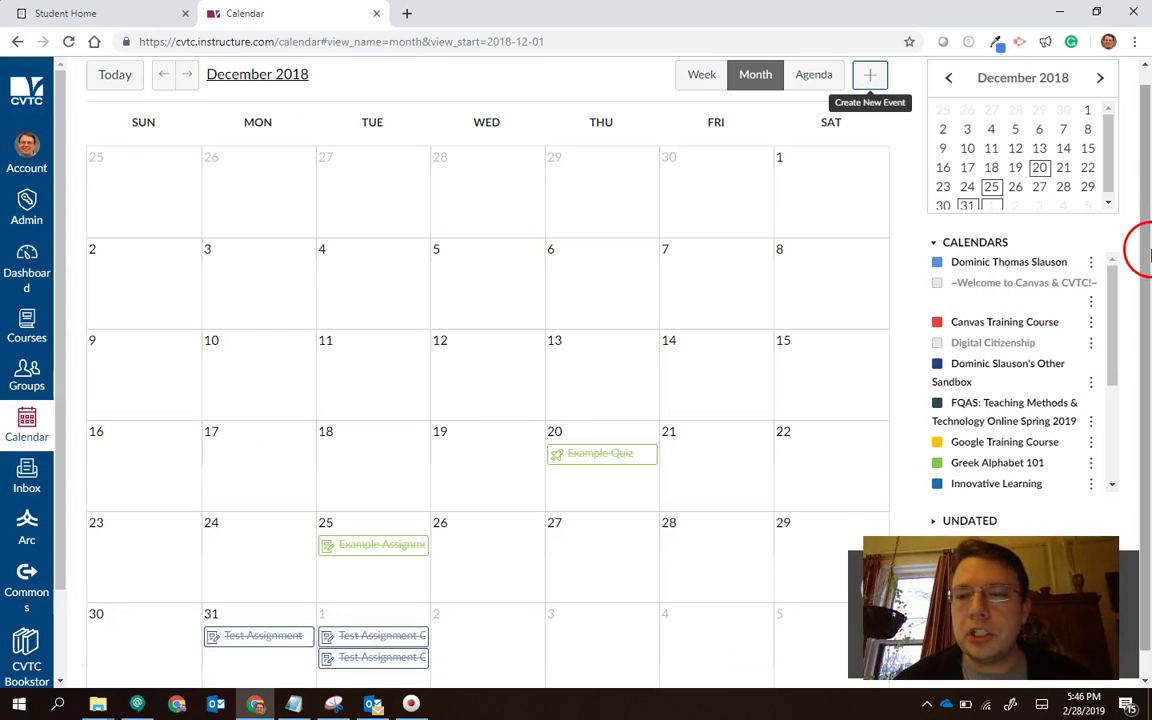
Bring the teacher's calendar to March 2019, check the Mar 8 2p consultation slot, then return to the Dashboard.
{"action": "left_click", "coordinate": [1097, 80]}
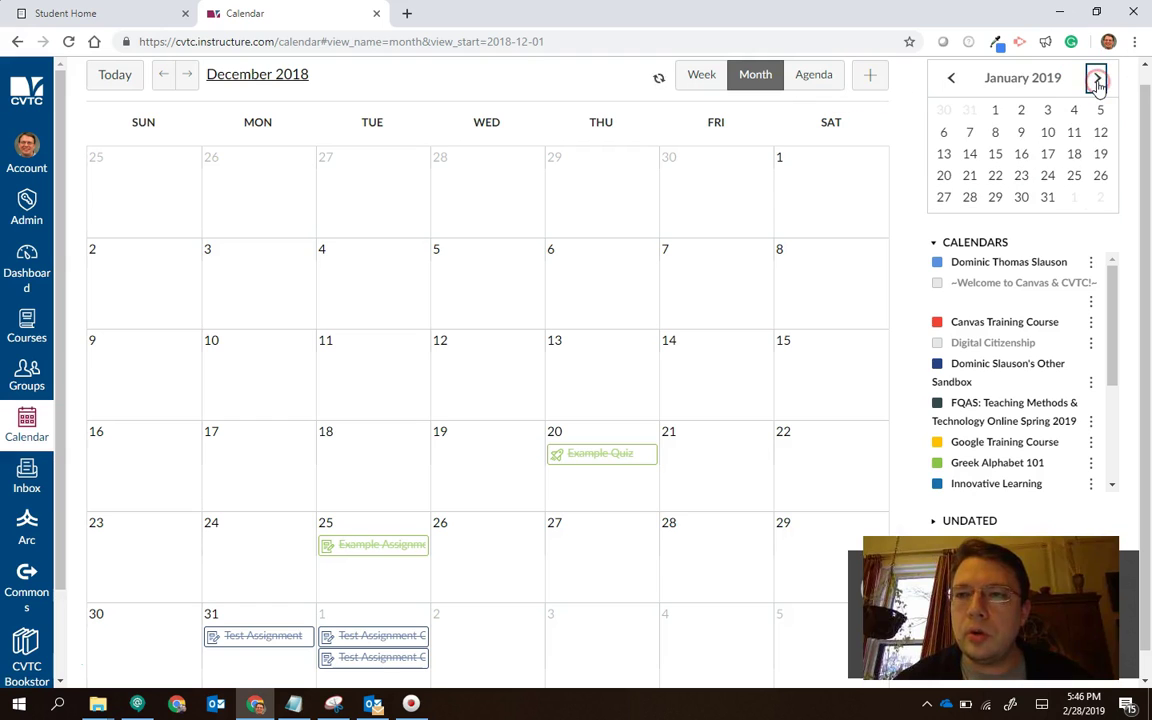
{"action": "left_click", "coordinate": [1097, 80]}
{"action": "left_click", "coordinate": [1097, 80]}
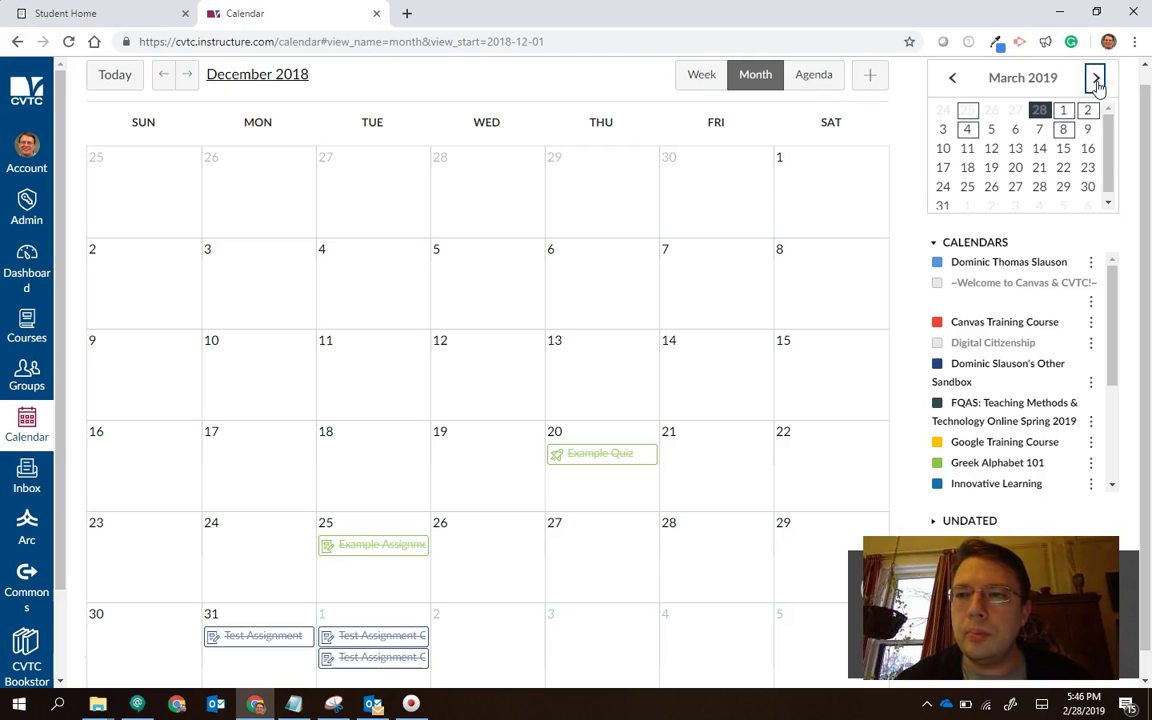
{"action": "left_click", "coordinate": [1066, 133]}
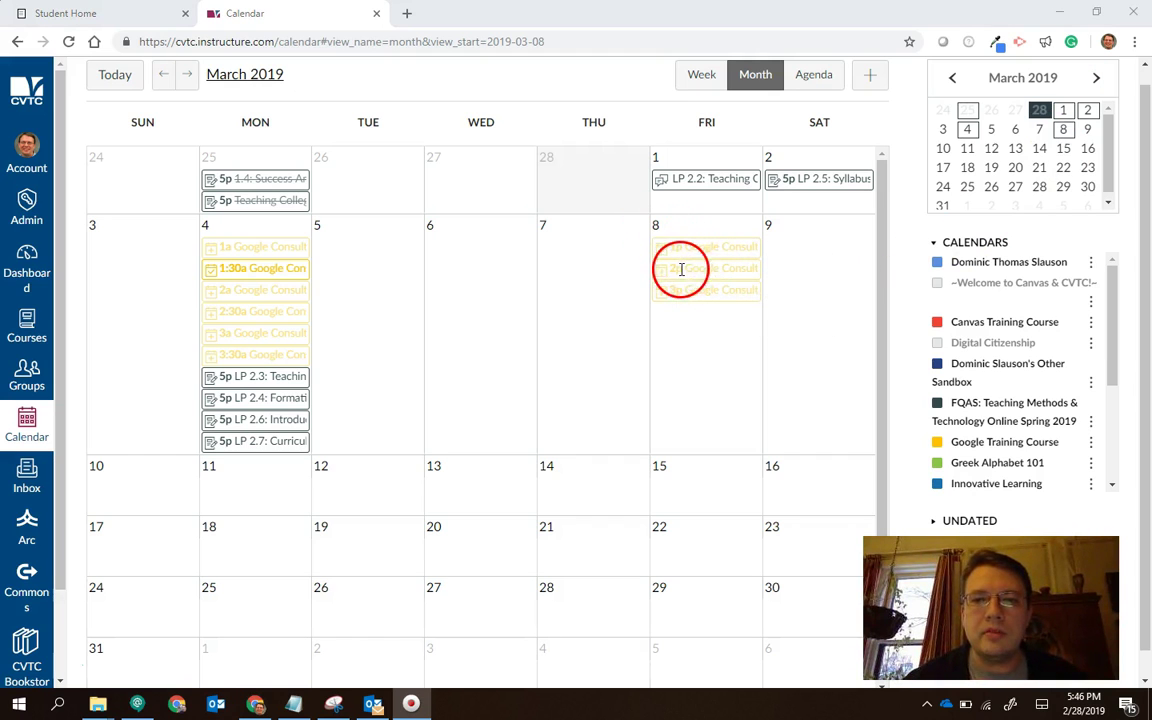
{"action": "mouse_move", "coordinate": [684, 286]}
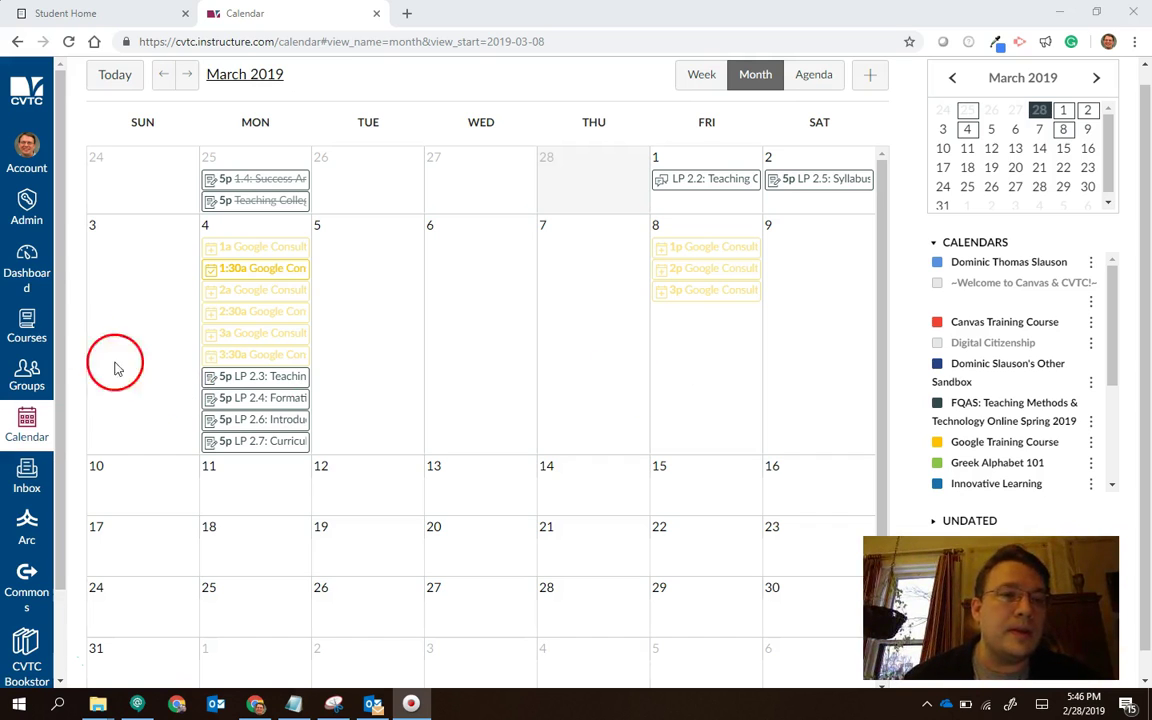
{"action": "left_click", "coordinate": [27, 256]}
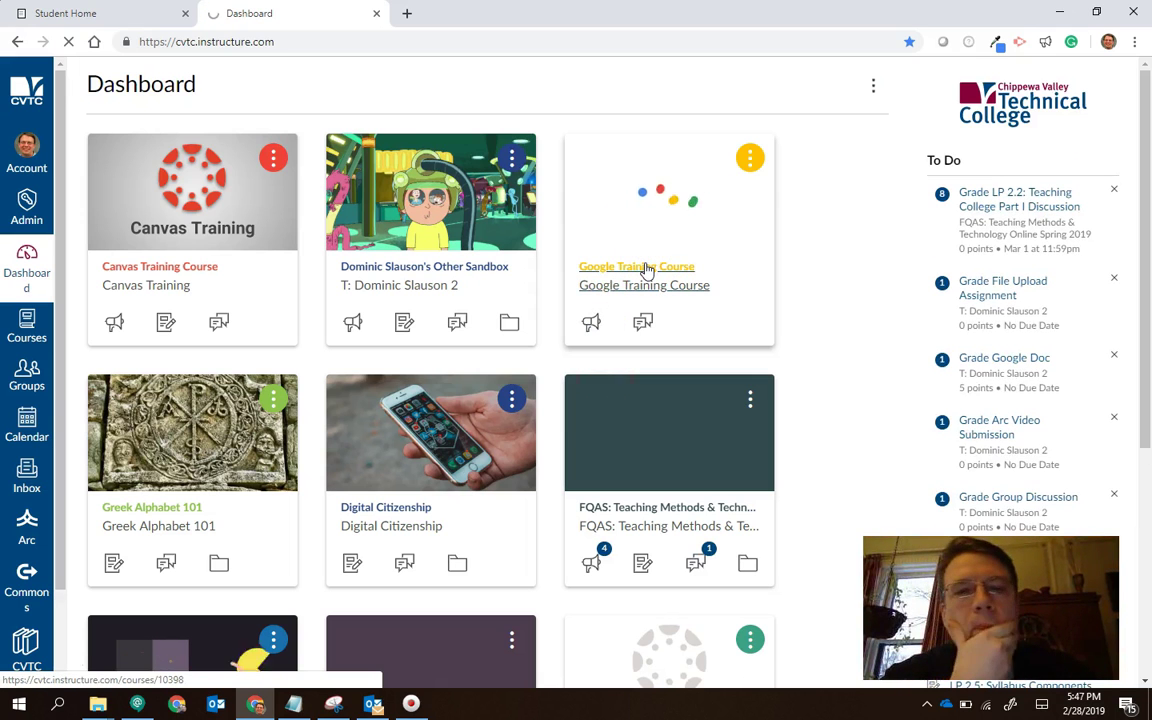
From Google Training Course's People list, pick a student and proceed to act as that user.
{"action": "left_click", "coordinate": [646, 270]}
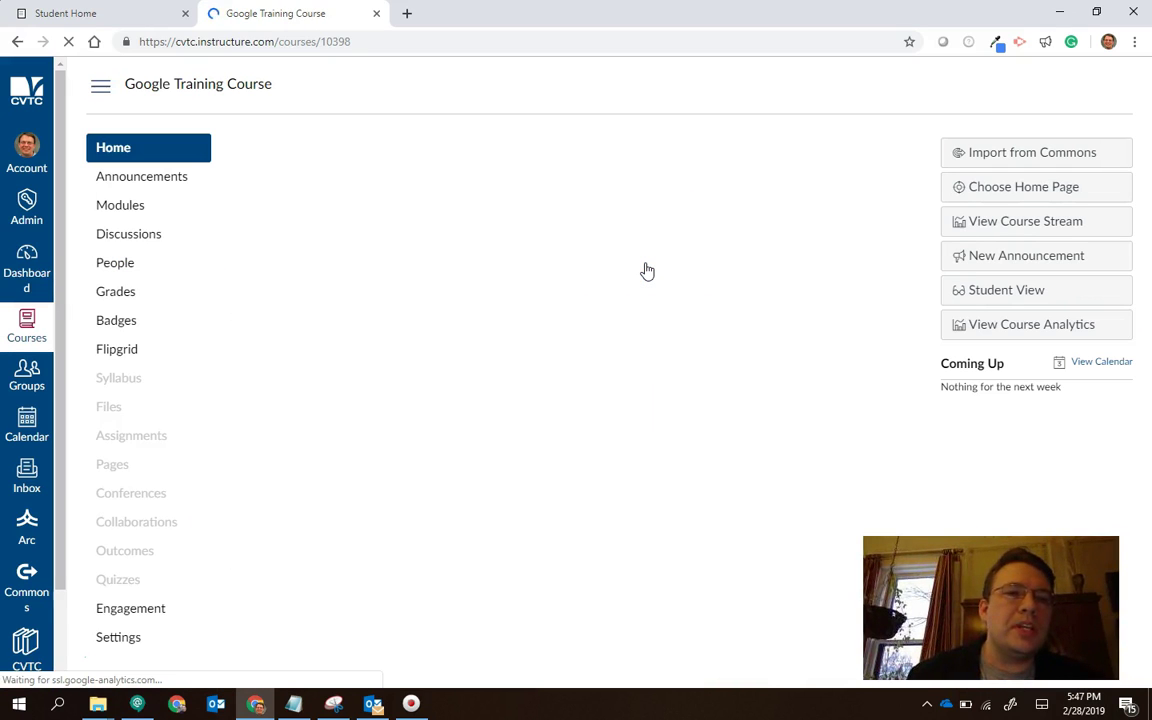
{"action": "left_click", "coordinate": [118, 263]}
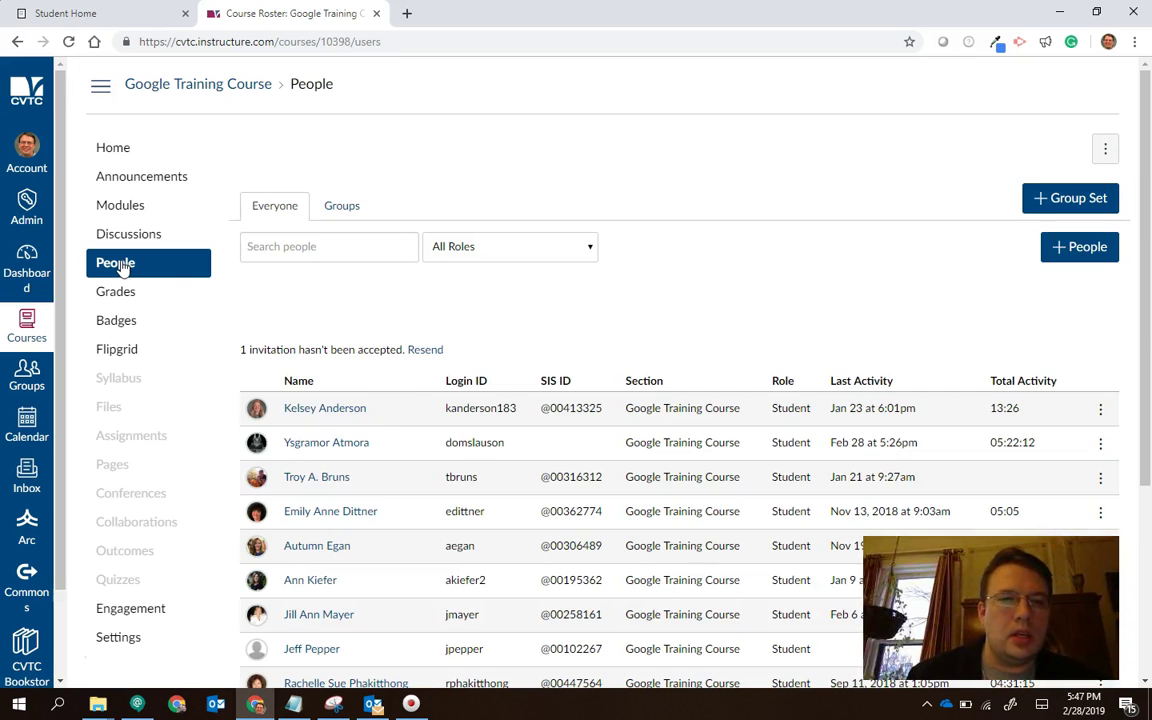
{"action": "left_click", "coordinate": [318, 445]}
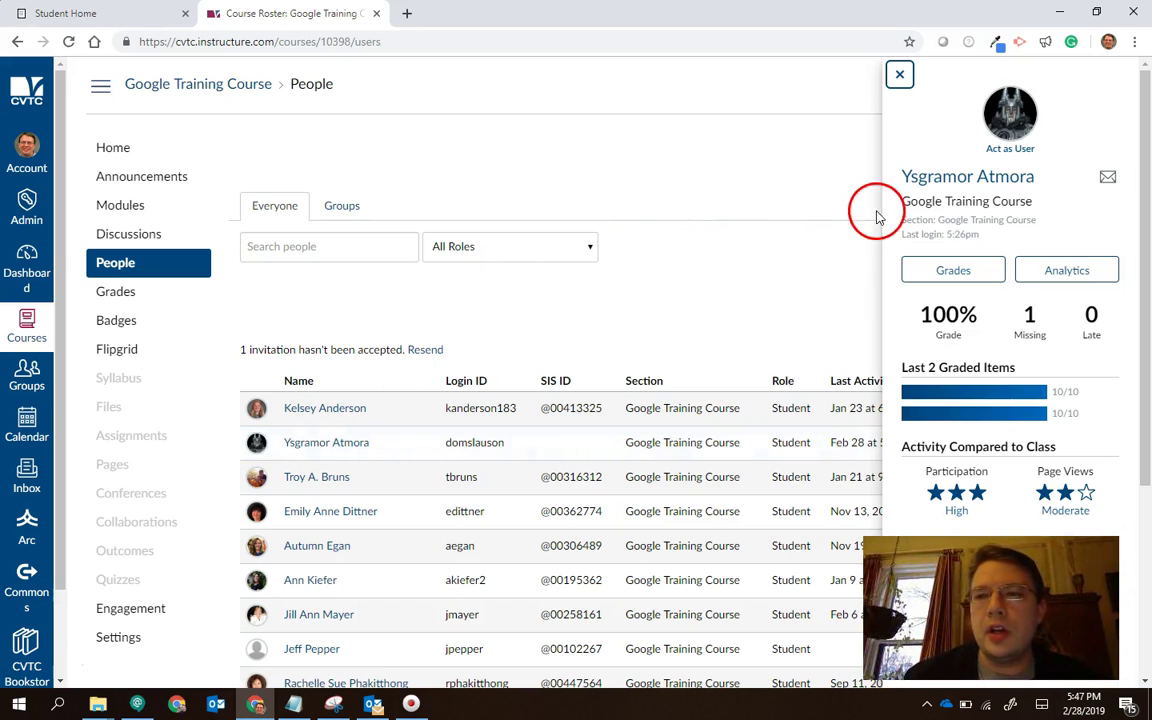
{"action": "left_click", "coordinate": [1020, 155]}
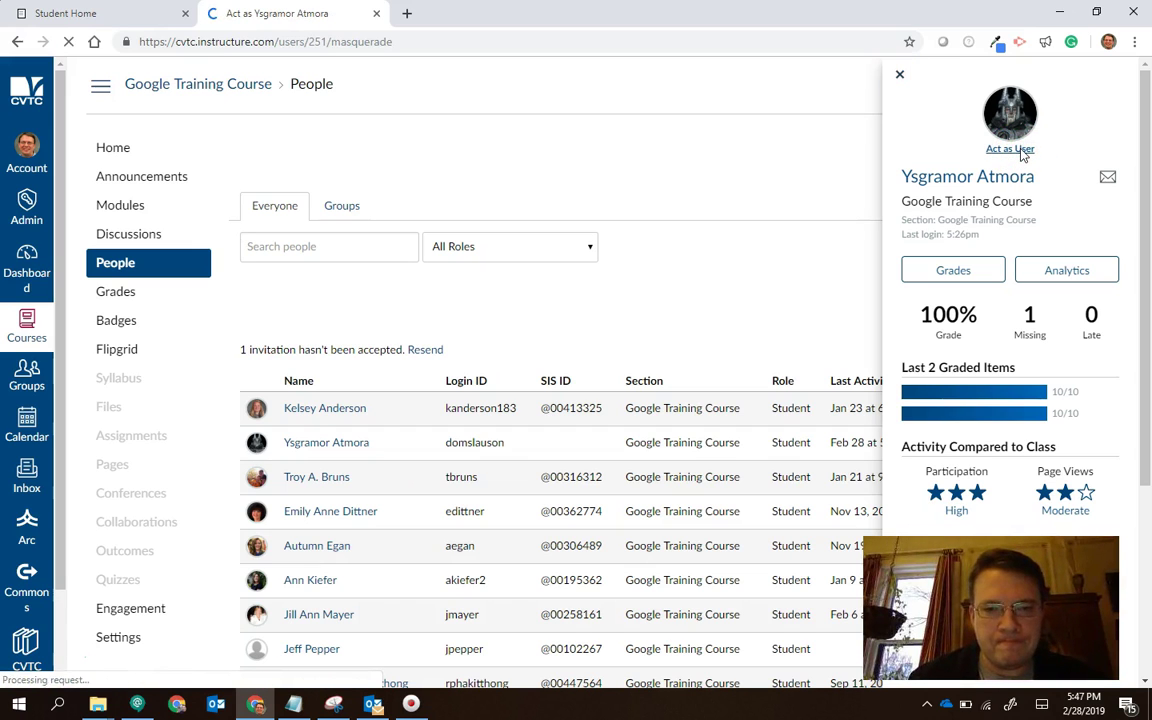
{"action": "left_click", "coordinate": [537, 563]}
{"action": "scroll", "coordinate": [537, 563], "scroll_direction": "down", "scroll_amount": 1}
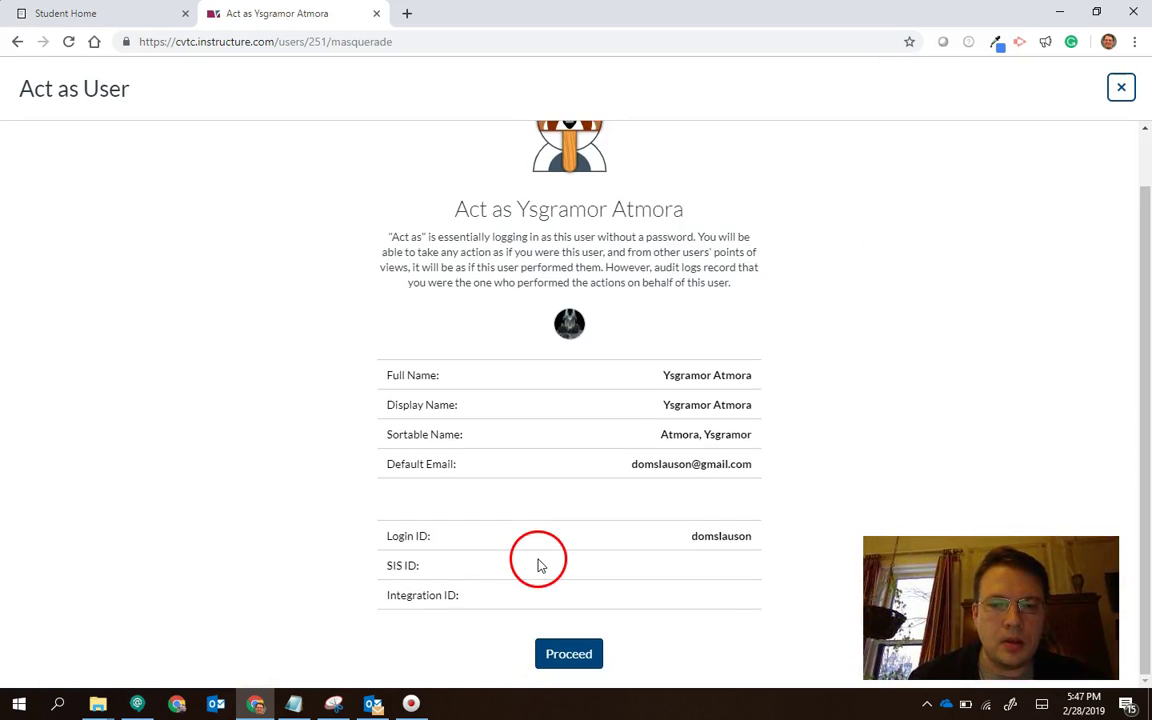
{"action": "left_click", "coordinate": [576, 656]}
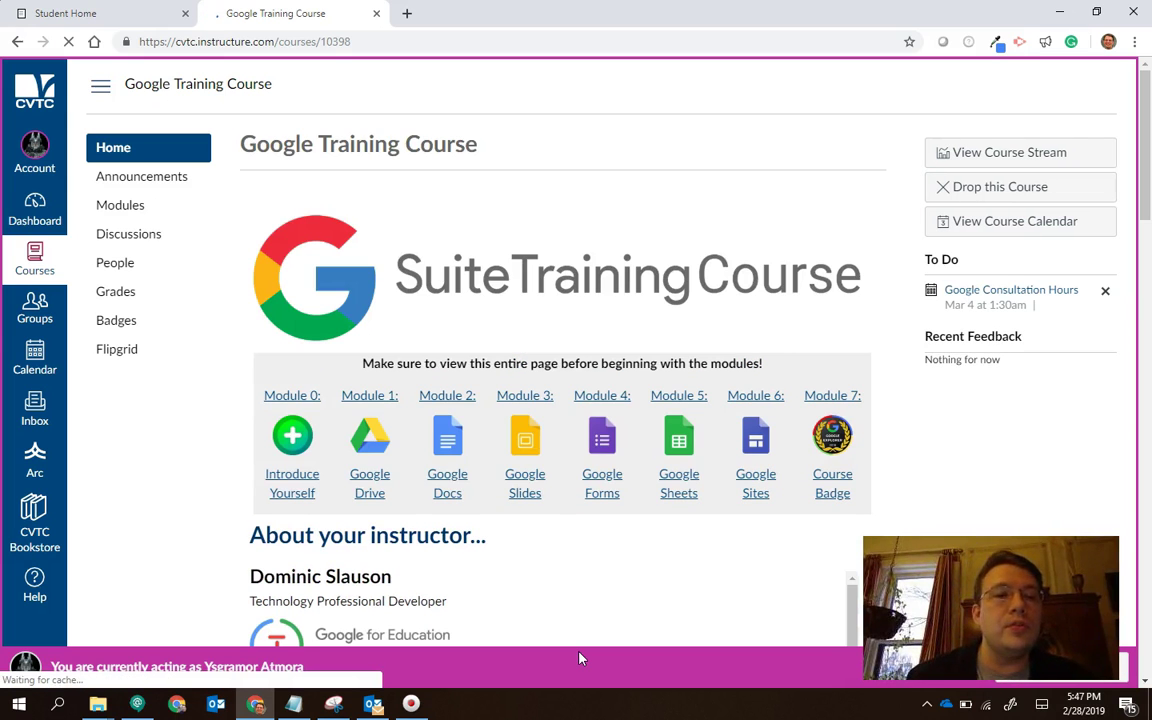
Show the student's calendar for March 2019 with the Mar 4 1:30a booking, then reload the page.
{"action": "left_click", "coordinate": [35, 362]}
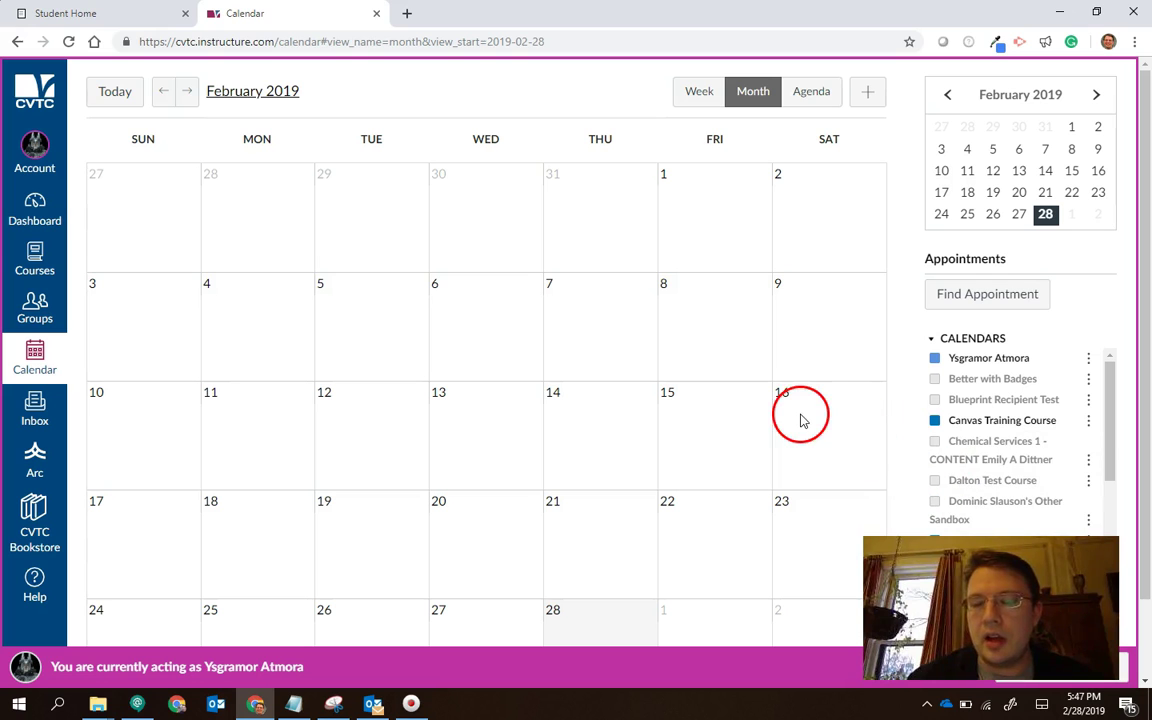
{"action": "scroll", "coordinate": [633, 463], "scroll_direction": "down", "scroll_amount": 1}
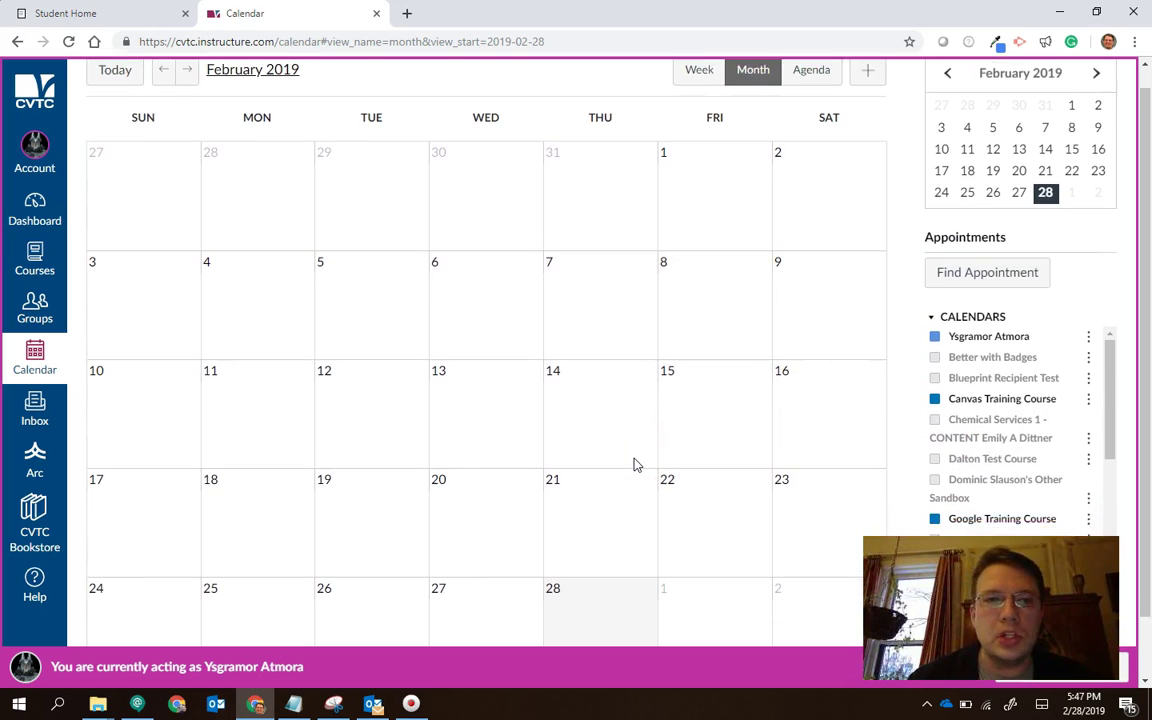
{"action": "scroll", "coordinate": [633, 463], "scroll_direction": "up", "scroll_amount": 1}
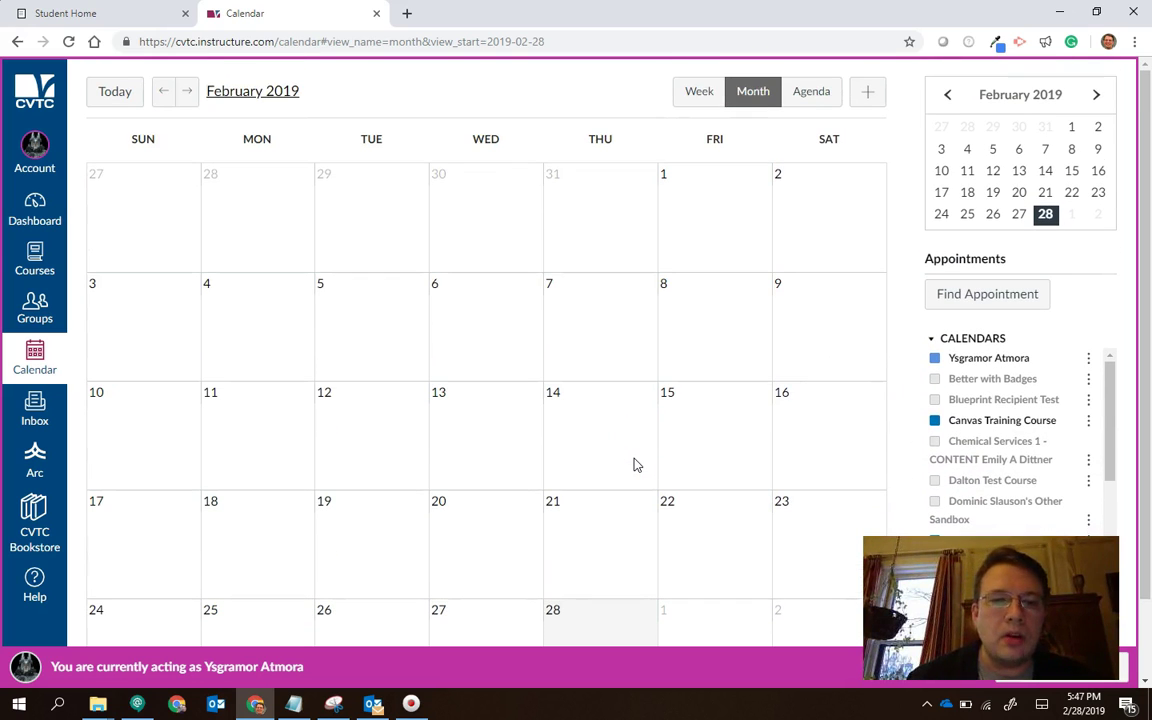
{"action": "left_click", "coordinate": [1096, 96]}
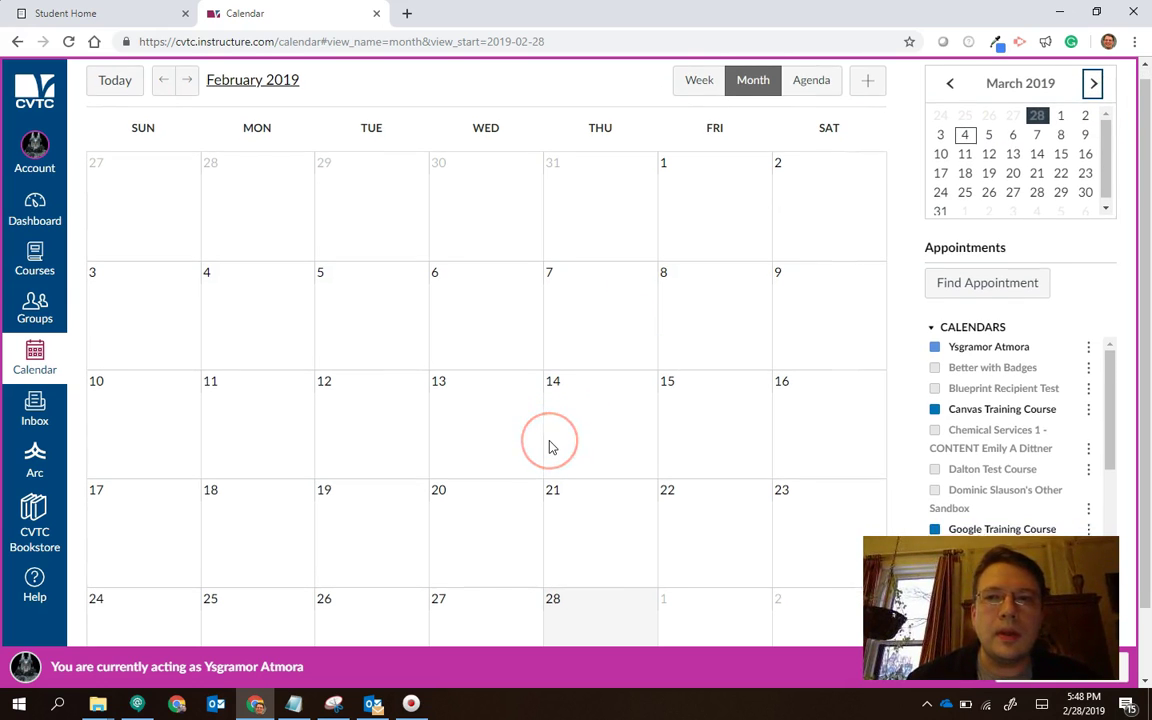
{"action": "left_click", "coordinate": [1061, 147]}
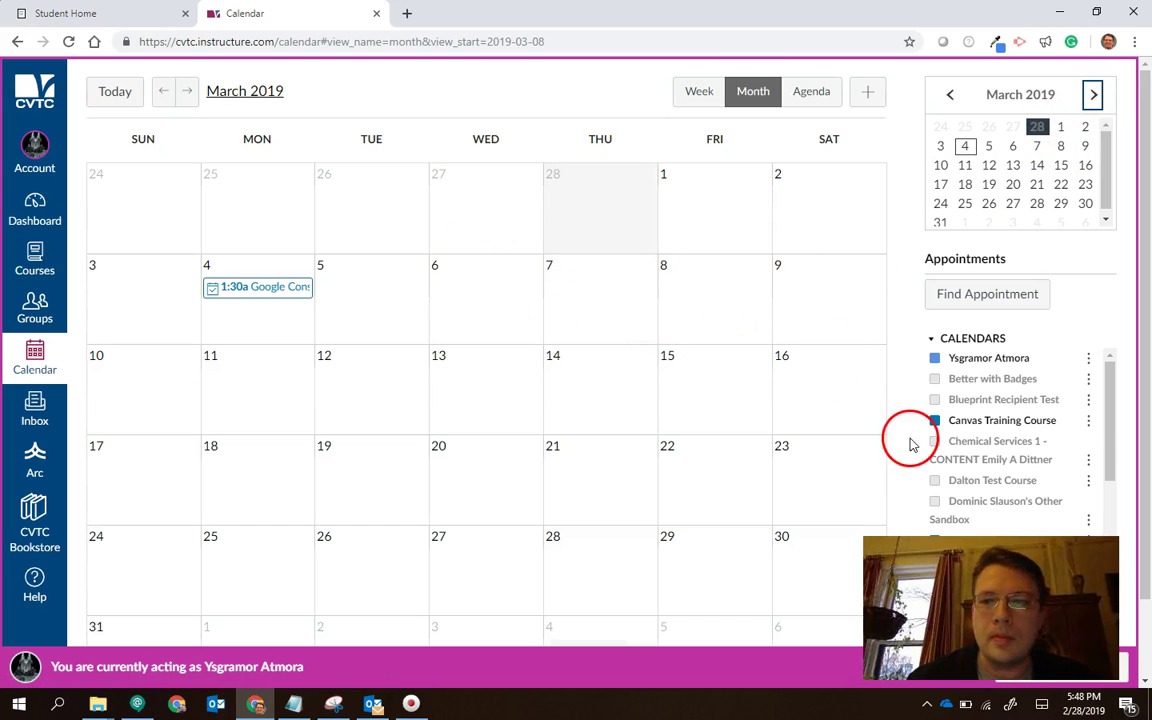
{"action": "scroll", "coordinate": [951, 419], "scroll_direction": "down", "scroll_amount": 1}
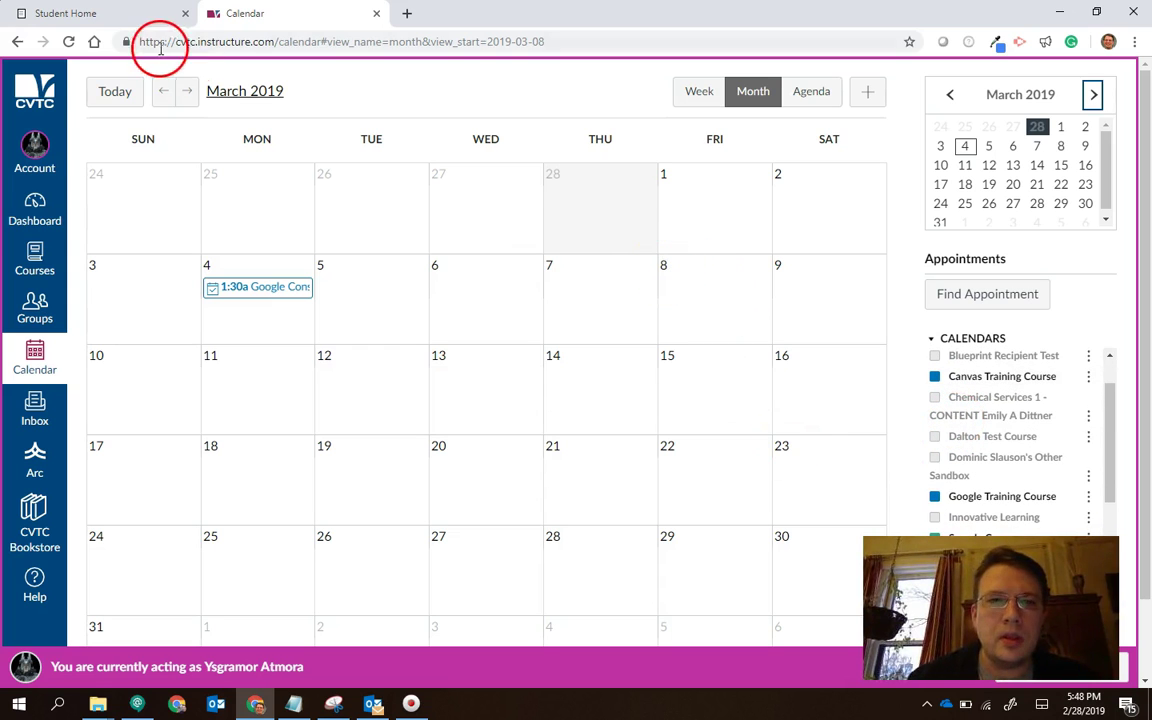
{"action": "left_click", "coordinate": [68, 42]}
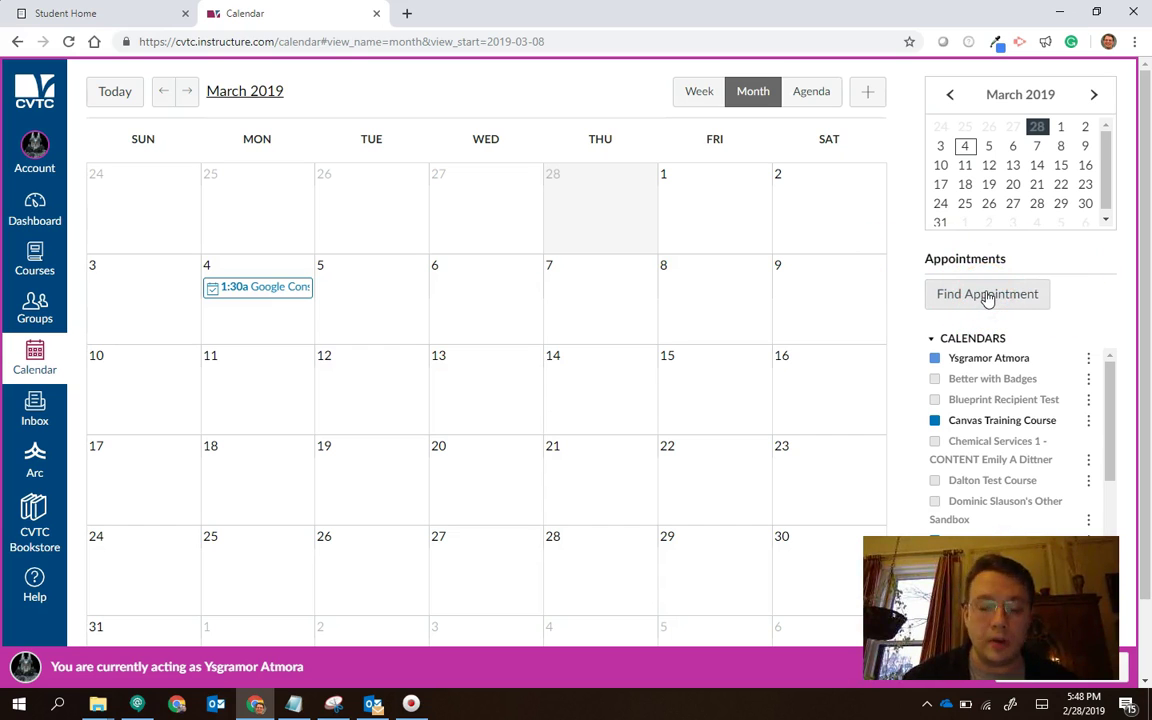
Find appointments for Google Training Course to list its bookable consultation slots on March 4 and 8.
{"action": "left_click", "coordinate": [987, 296]}
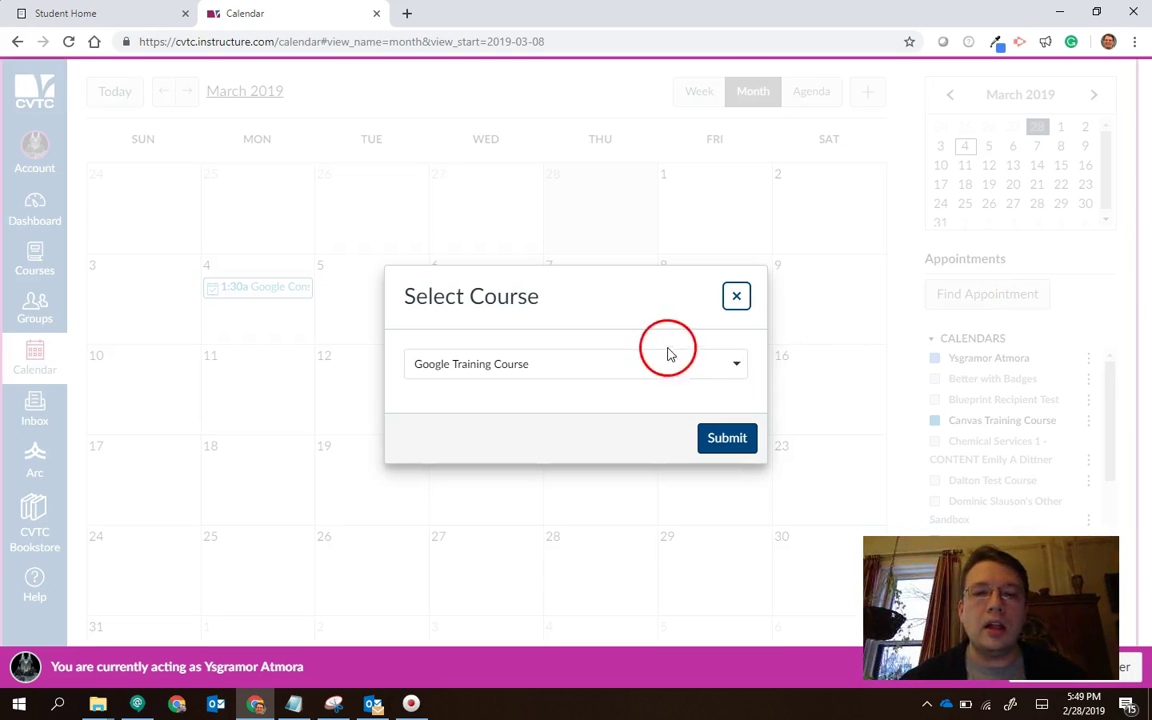
{"action": "left_click", "coordinate": [698, 362]}
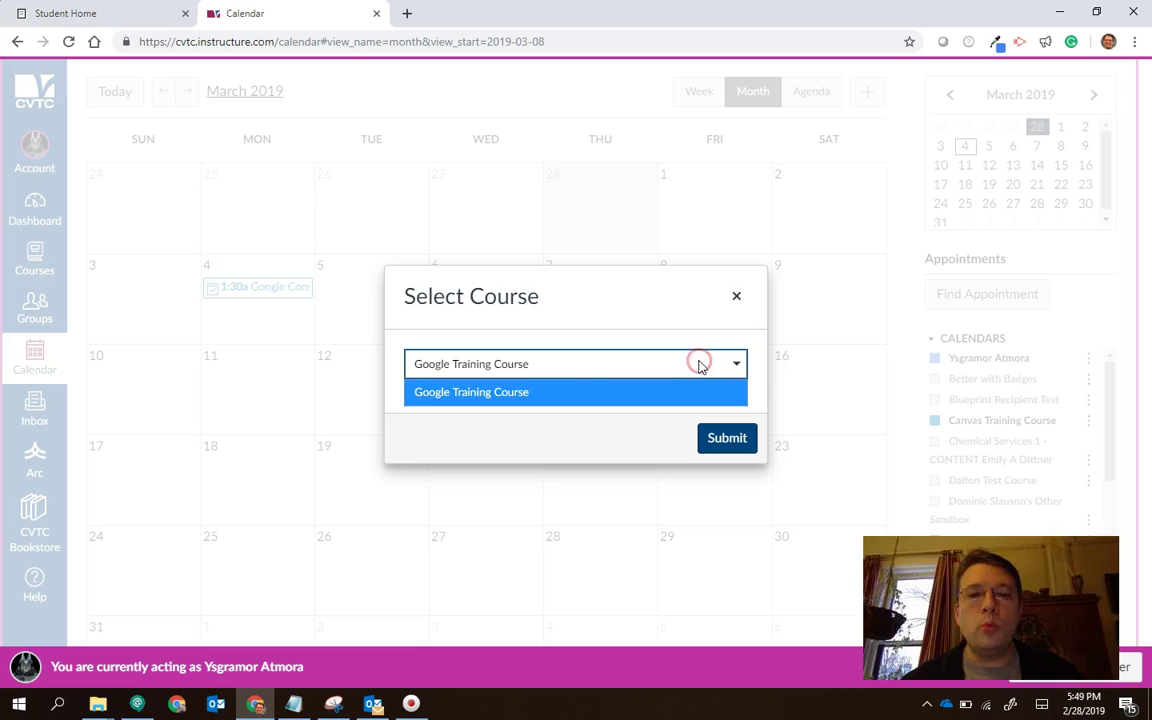
{"action": "left_click", "coordinate": [520, 396]}
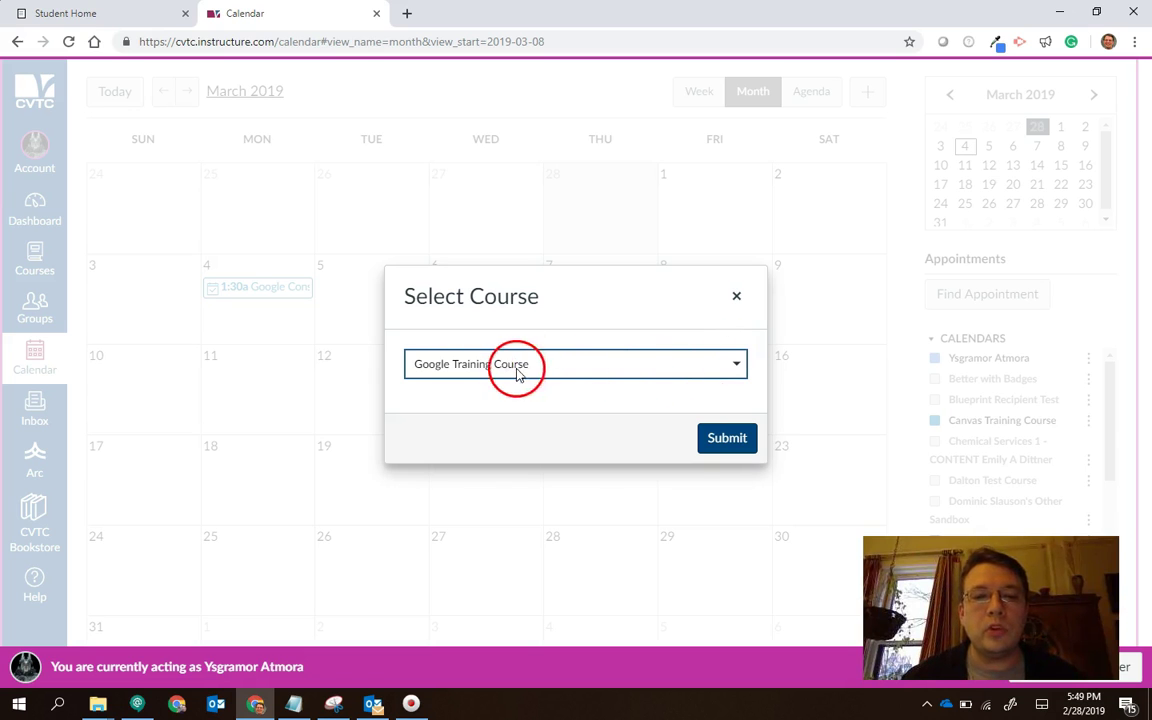
{"action": "left_click", "coordinate": [736, 440]}
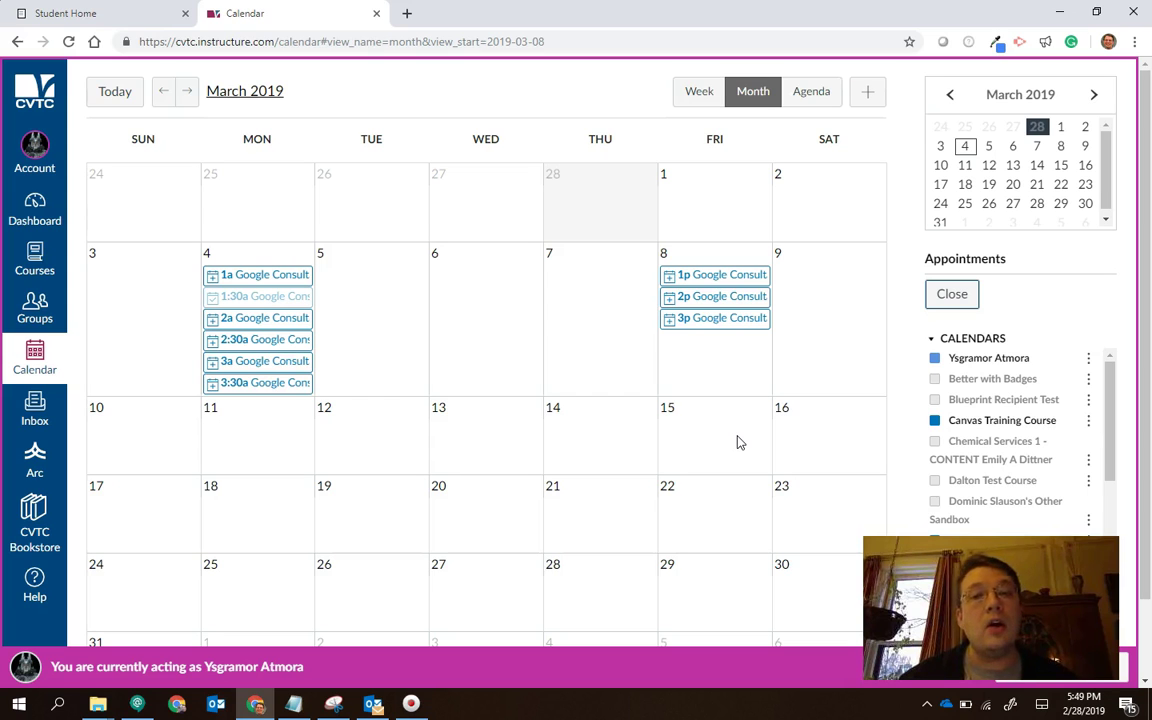
{"action": "left_click", "coordinate": [650, 312]}
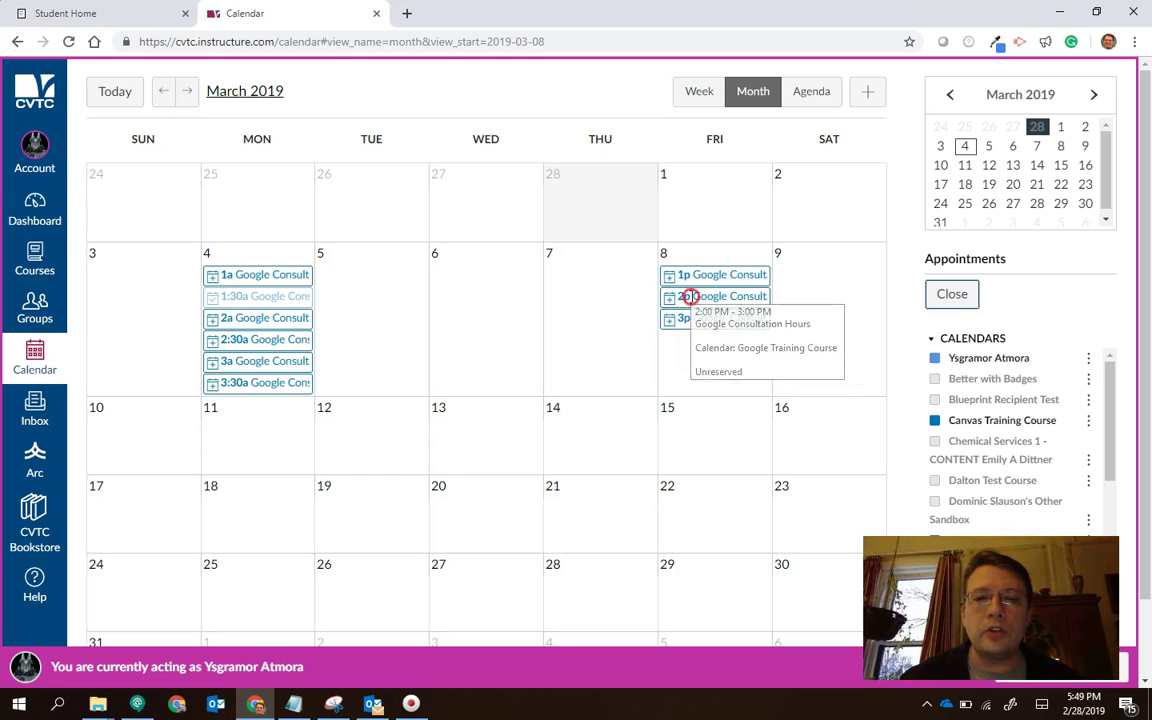
On the Mar 8 2pm slot, comment about the Jamboard app shown in the CPD Spotlight video.
{"action": "left_click", "coordinate": [690, 297]}
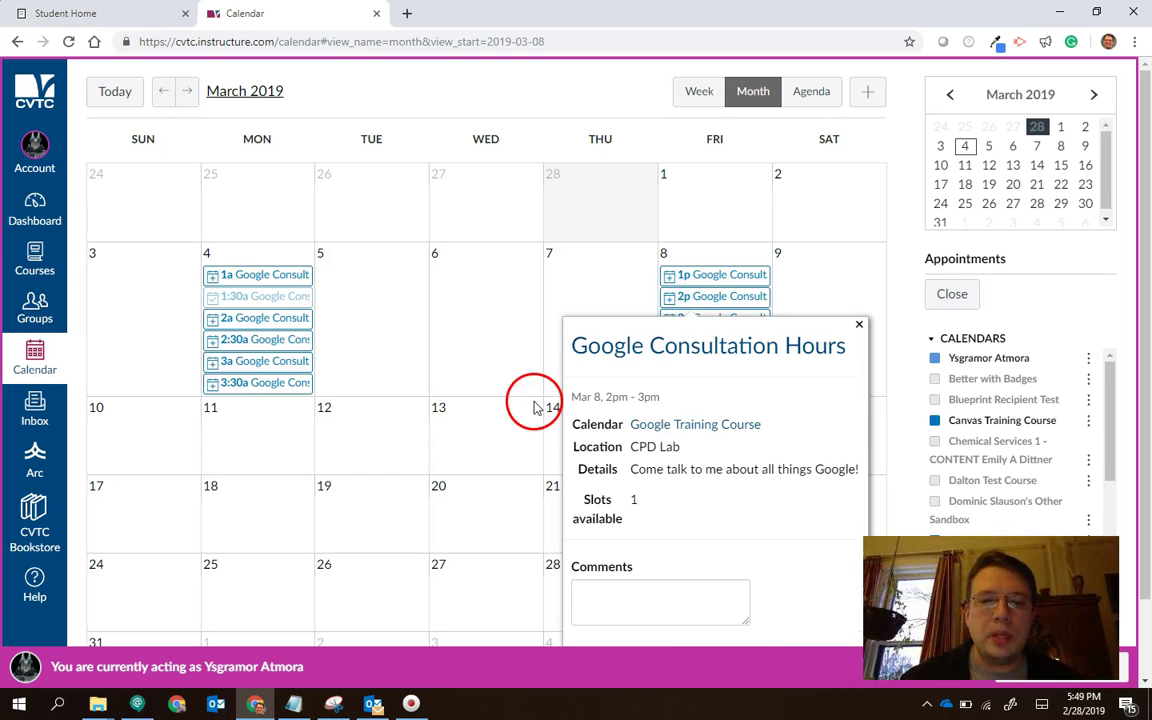
{"action": "scroll", "coordinate": [535, 406], "scroll_direction": "down", "scroll_amount": 1}
{"action": "left_click", "coordinate": [624, 510]}
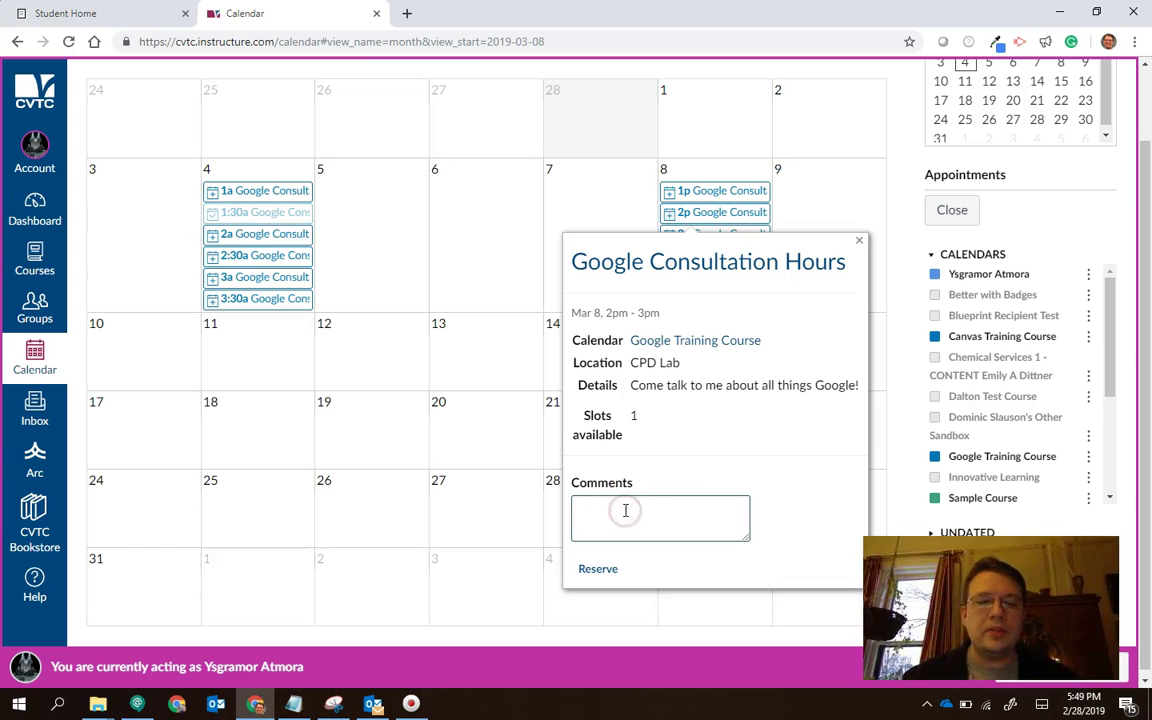
{"action": "type", "text": "Look forw"}
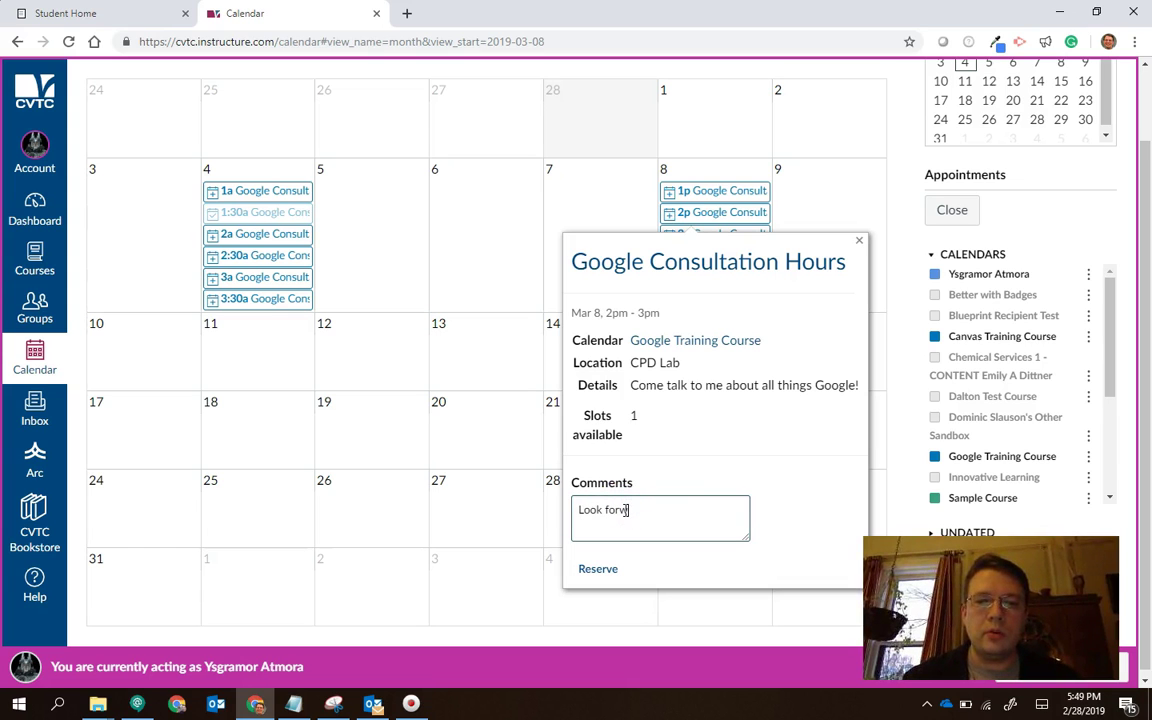
{"action": "type", "text": "ard to seeing you!  I want to talk about the"}
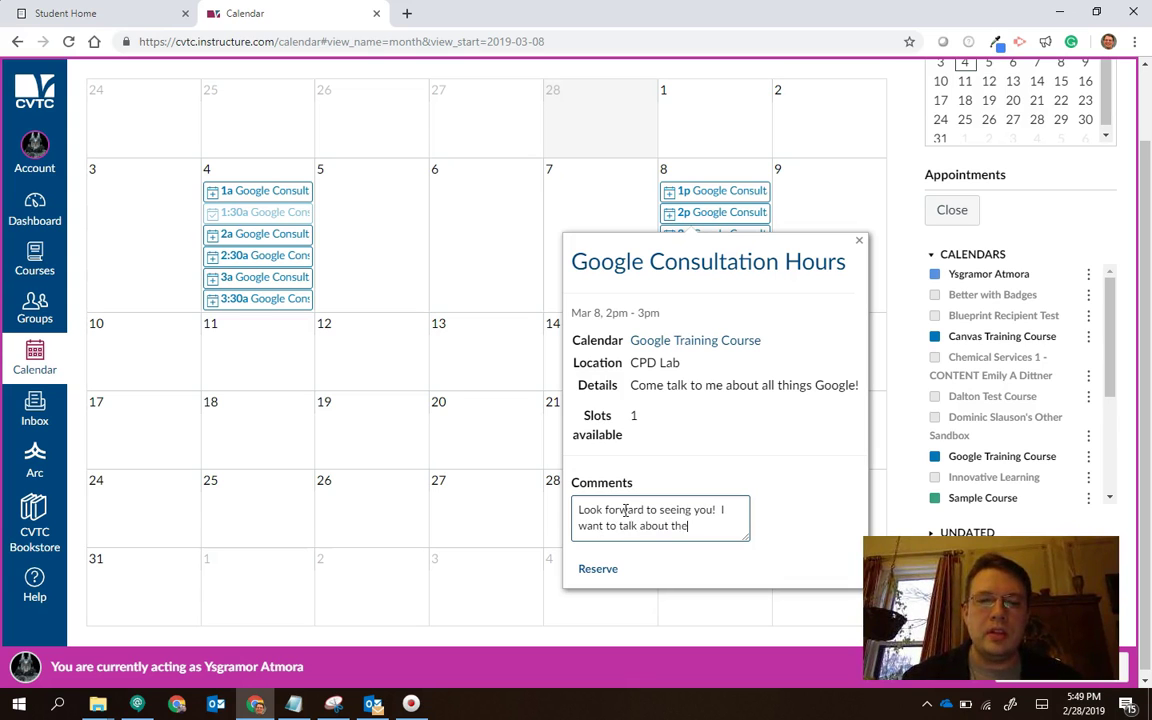
{"action": "type", "text": "am"}
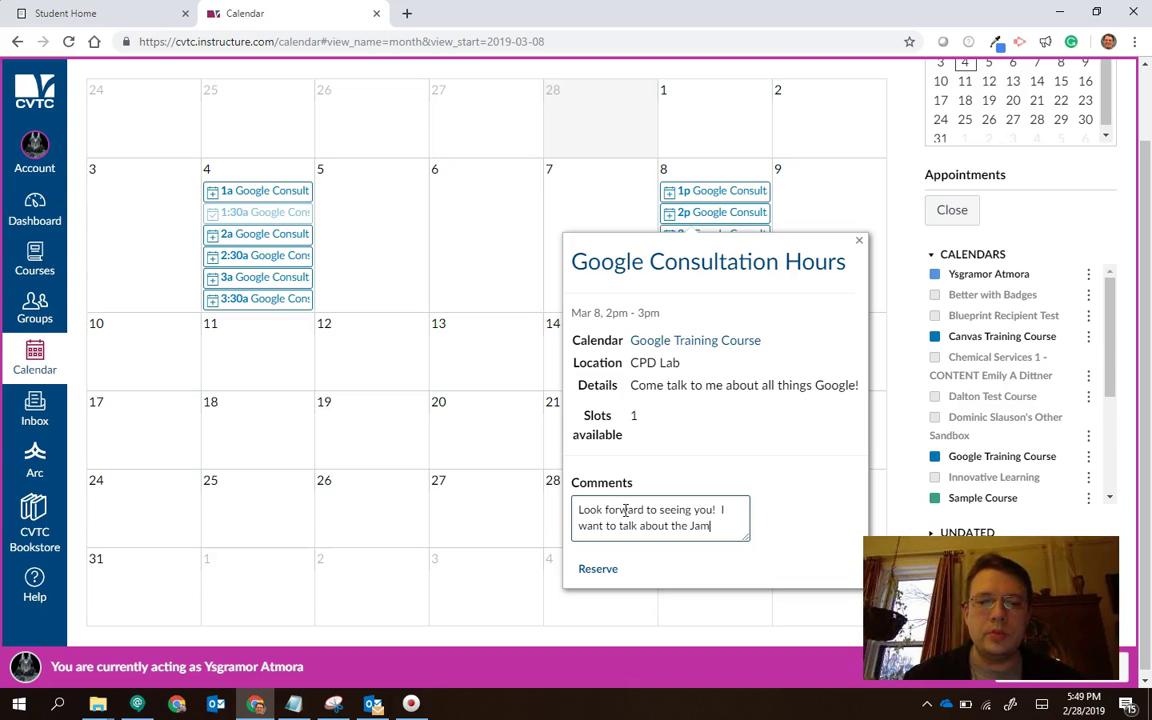
{"action": "type", "text": "board app"}
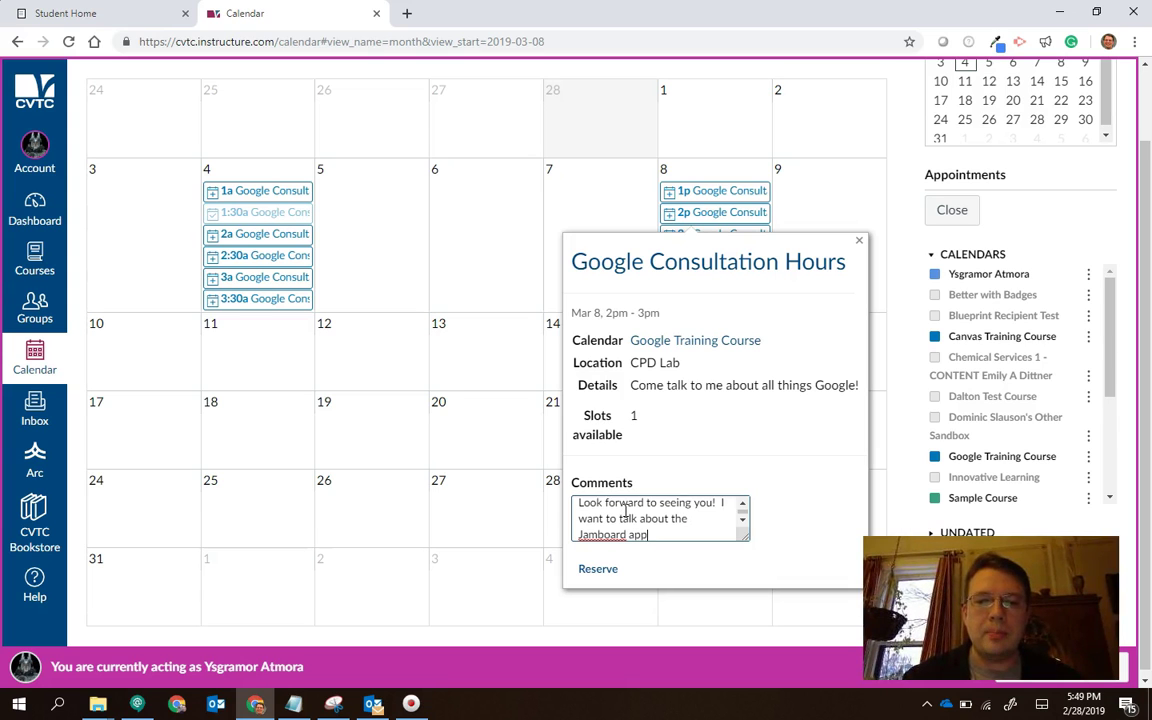
{"action": "type", "text": " you showed in your video on the CPD Spot"}
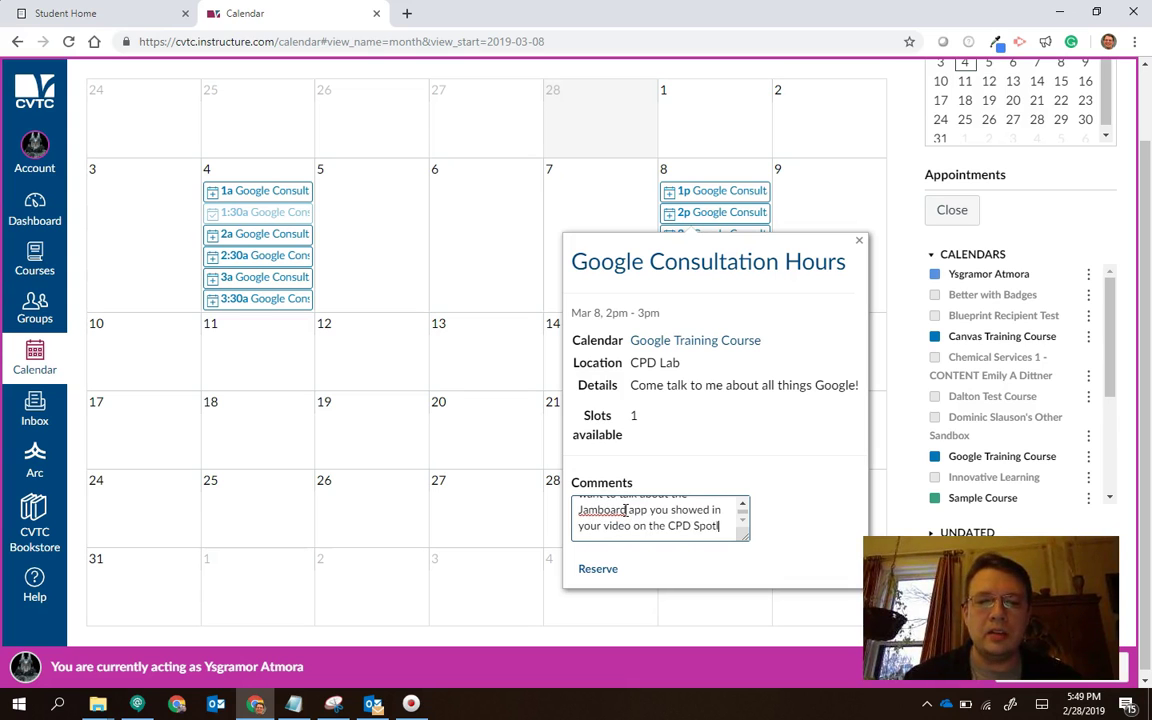
{"action": "type", "text": "light!"}
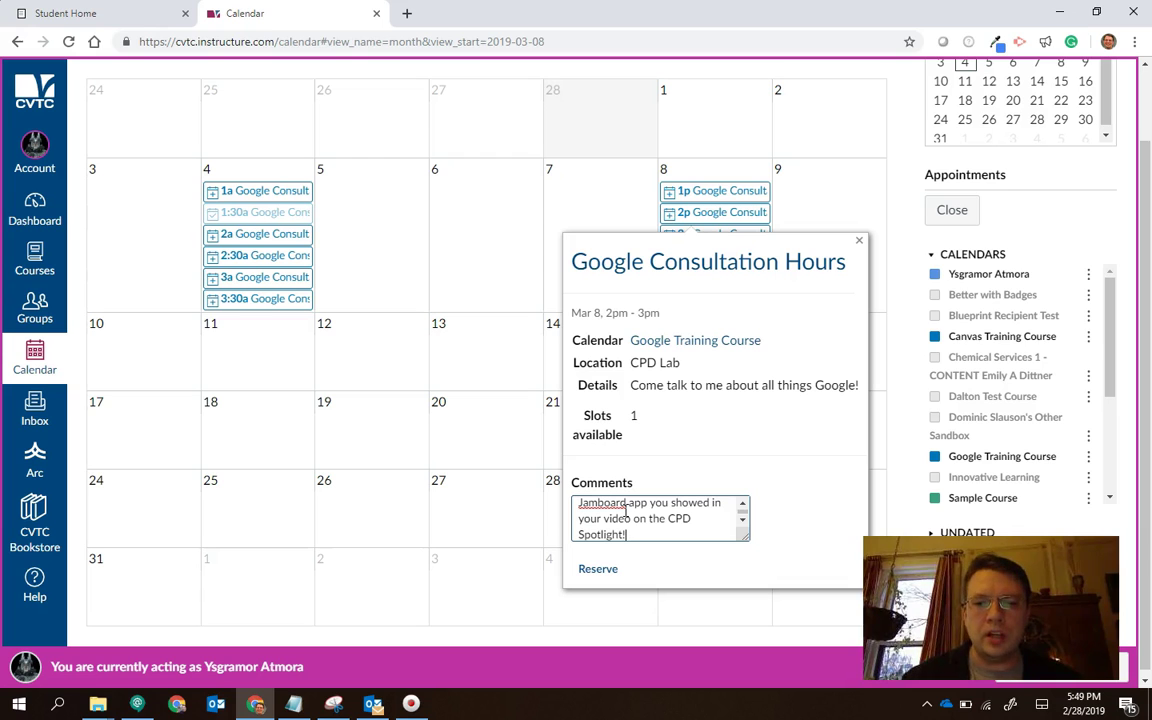
{"action": "left_click", "coordinate": [764, 502]}
Reserve the Mar 8 2pm slot, close Find Appointment, and stop acting as the student.
{"action": "left_click", "coordinate": [598, 572]}
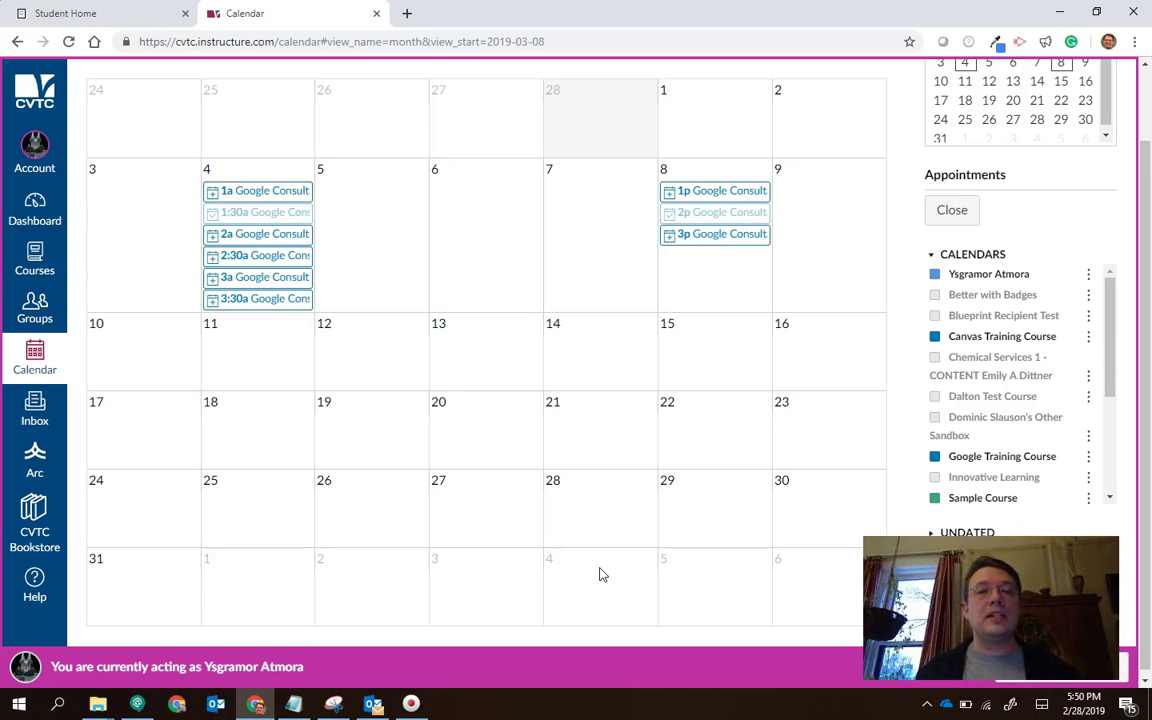
{"action": "left_click", "coordinate": [610, 542]}
{"action": "left_click", "coordinate": [955, 212]}
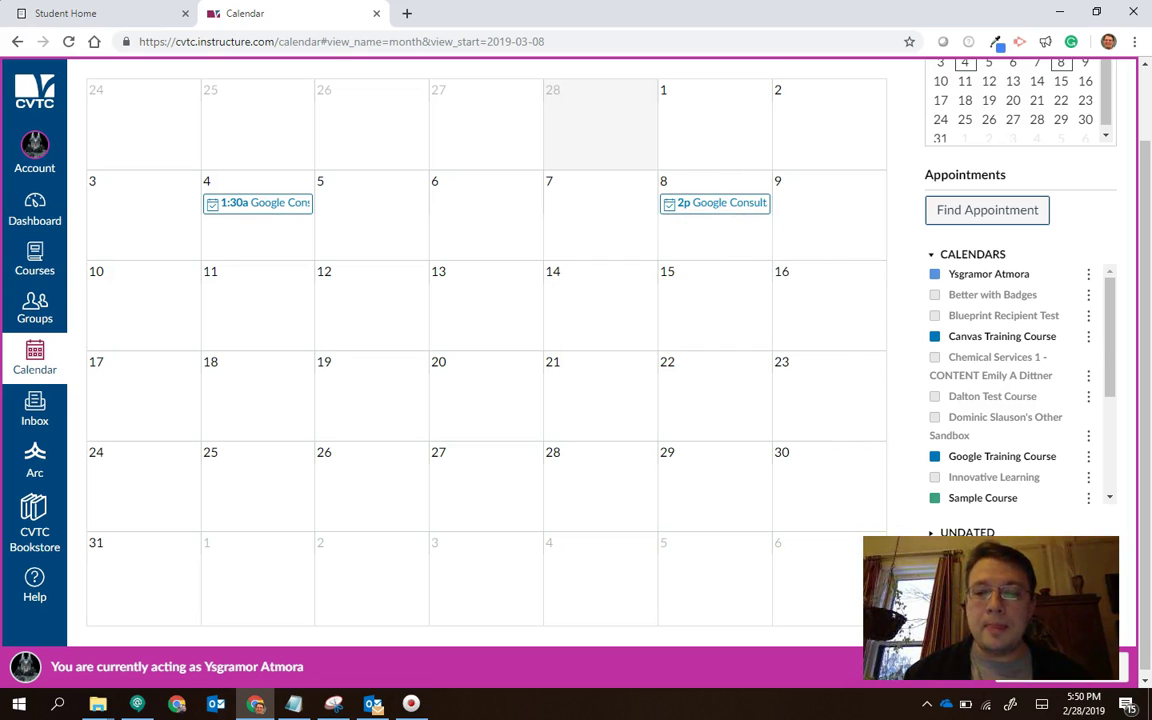
{"action": "left_click_drag", "start_coordinate": [895, 565], "coordinate": [890, 530]}
{"action": "left_click", "coordinate": [1068, 666]}
As the teacher, view March 2019 and check the Mar 8 2p consultation's reservation and comment.
{"action": "left_click", "coordinate": [1062, 667]}
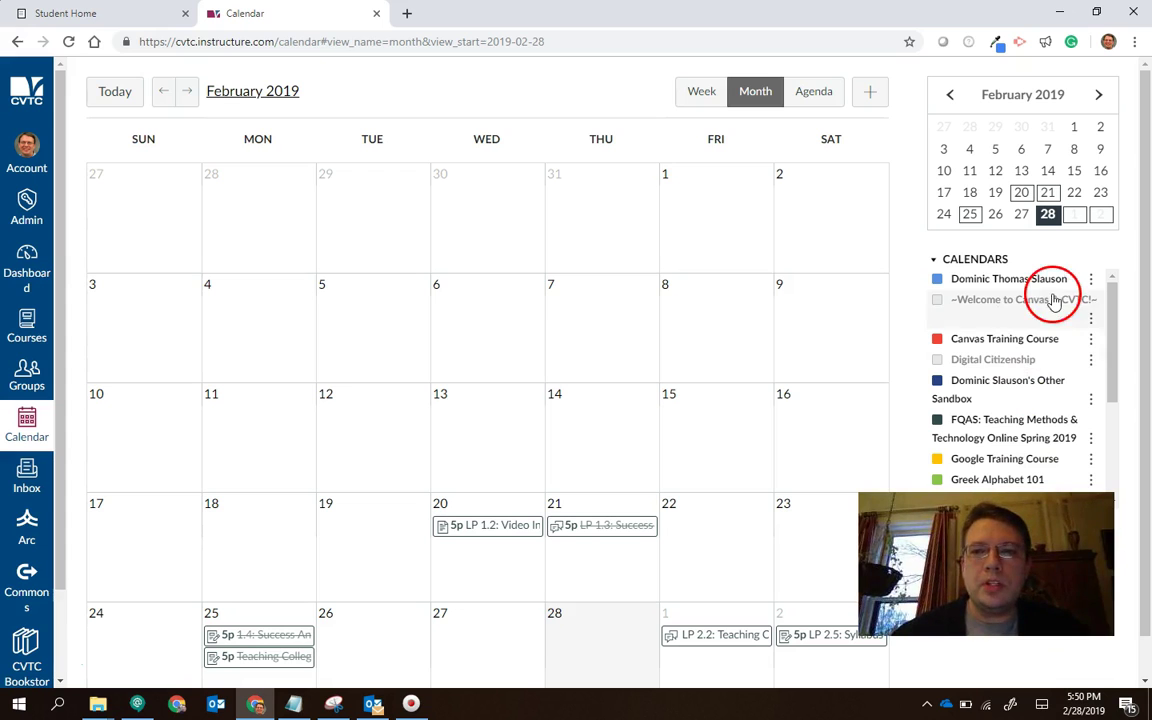
{"action": "left_click", "coordinate": [1096, 96]}
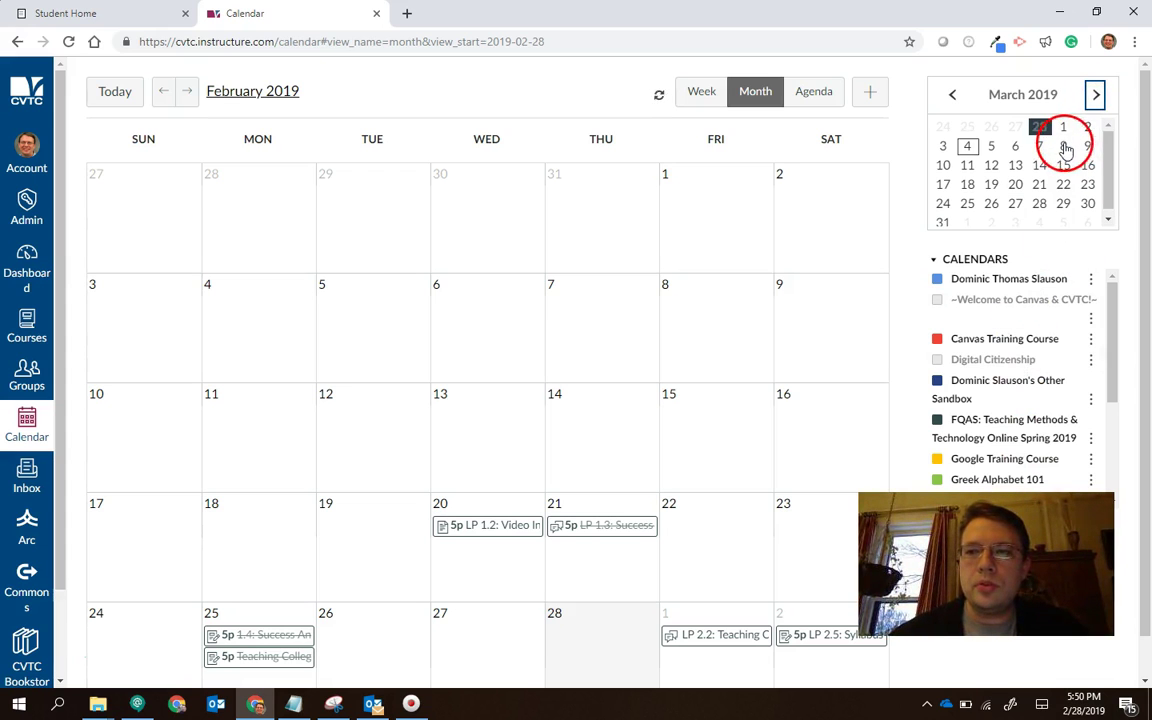
{"action": "left_click", "coordinate": [1063, 147]}
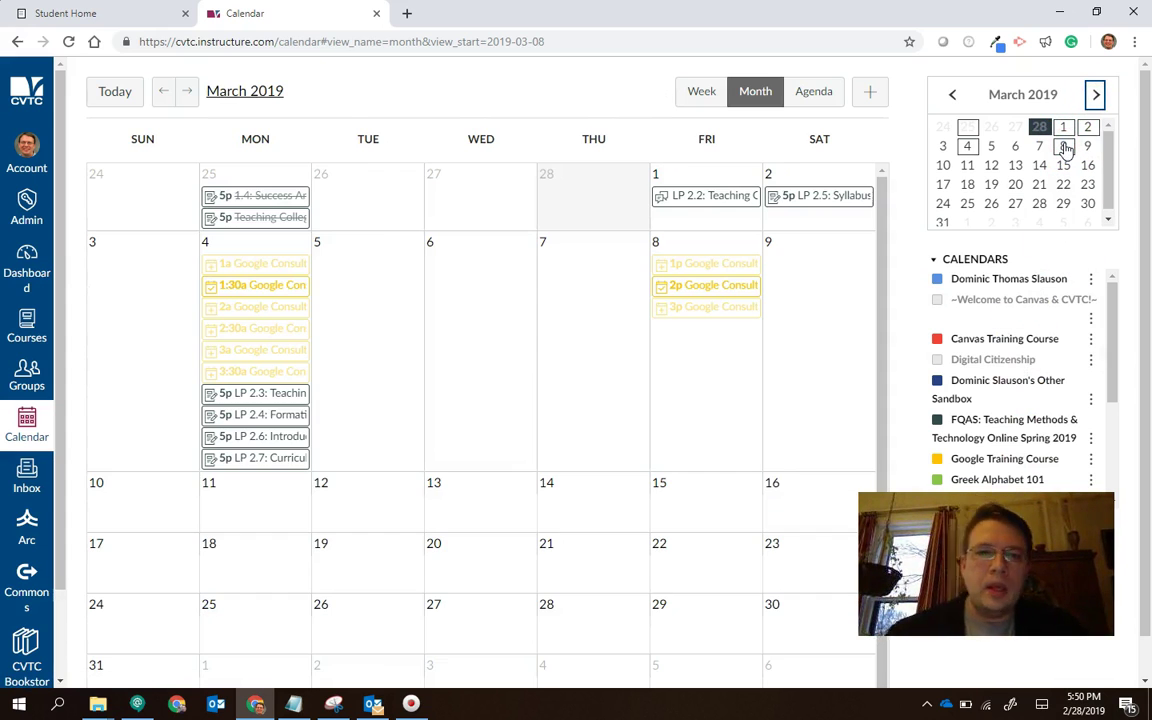
{"action": "left_click", "coordinate": [688, 287]}
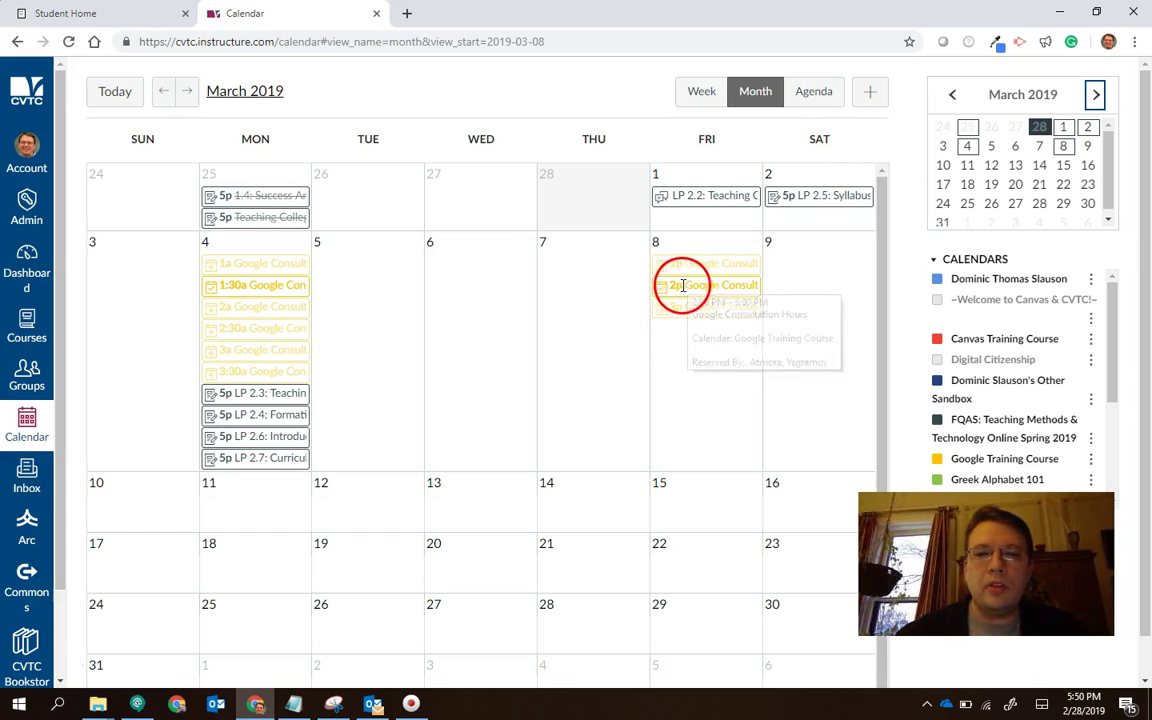
{"action": "left_click", "coordinate": [685, 287]}
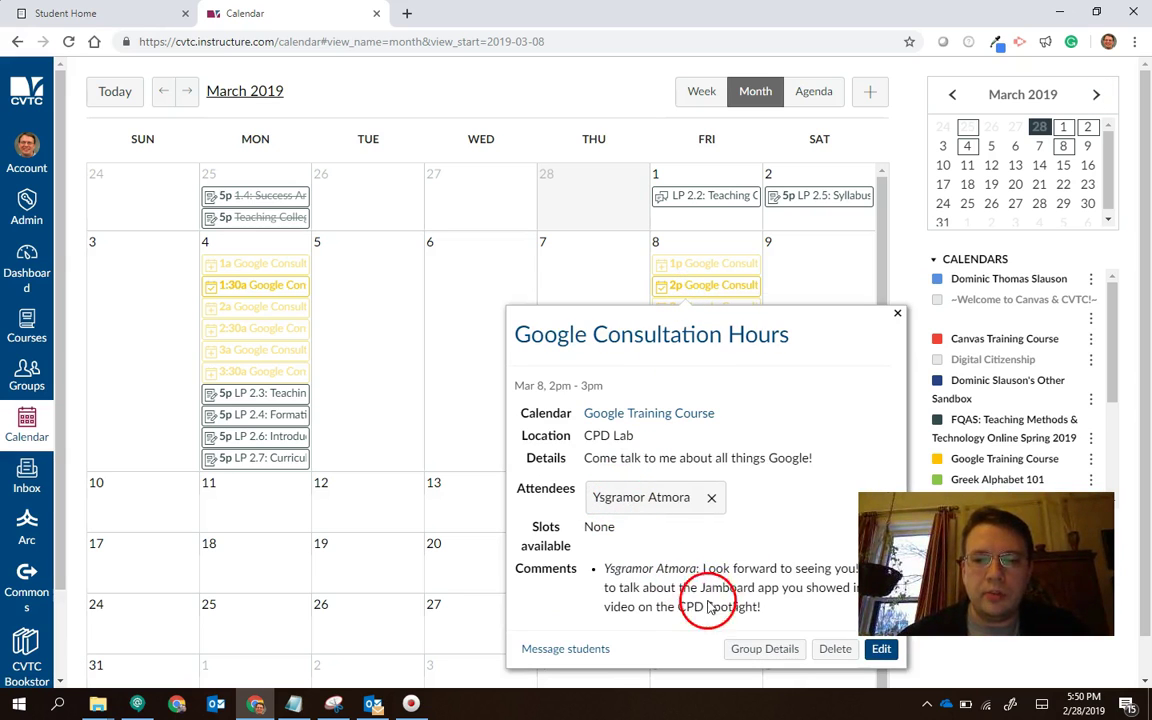
{"action": "left_click", "coordinate": [897, 316]}
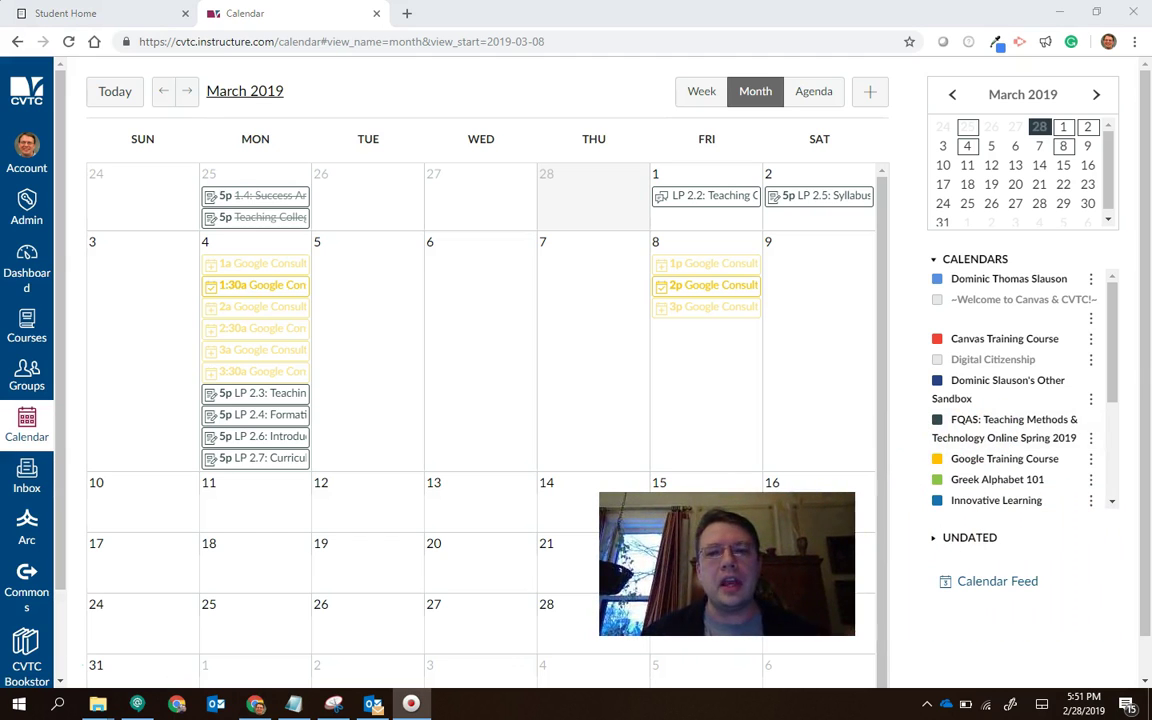
Select and copy the full iCal feed URL from the Calendar Feed dialog.
{"action": "left_click", "coordinate": [993, 592]}
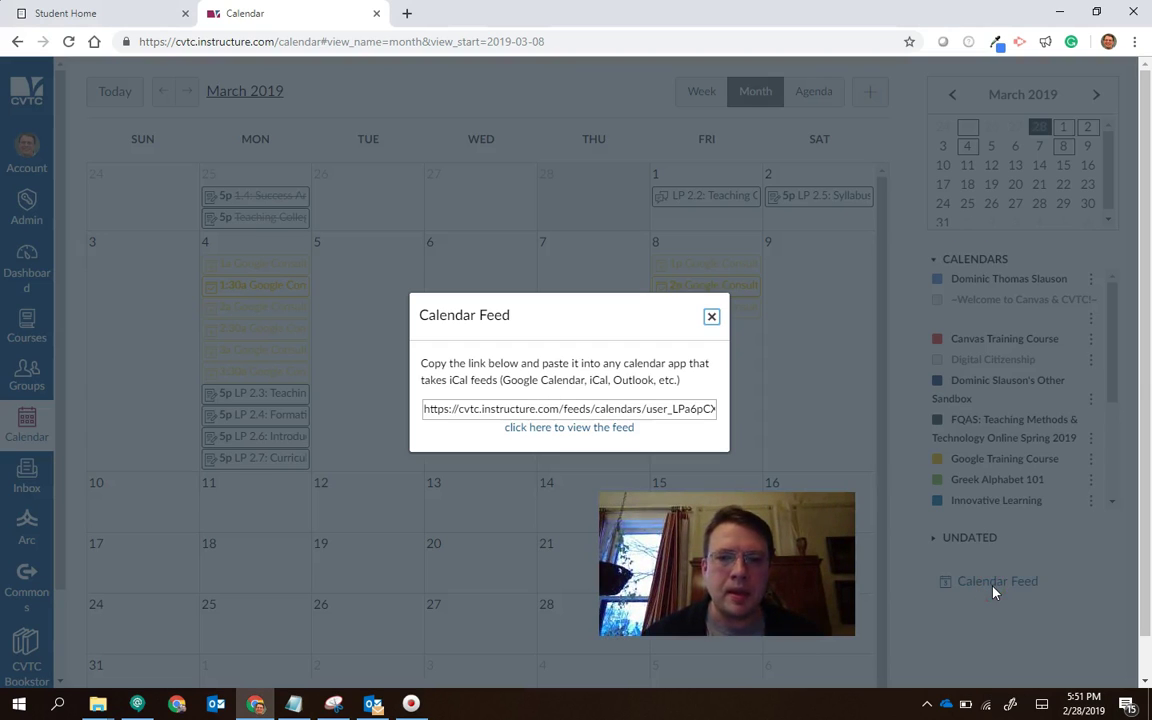
{"action": "left_click", "coordinate": [504, 410]}
{"action": "double_click", "coordinate": [504, 410]}
{"action": "left_click", "coordinate": [464, 410]}
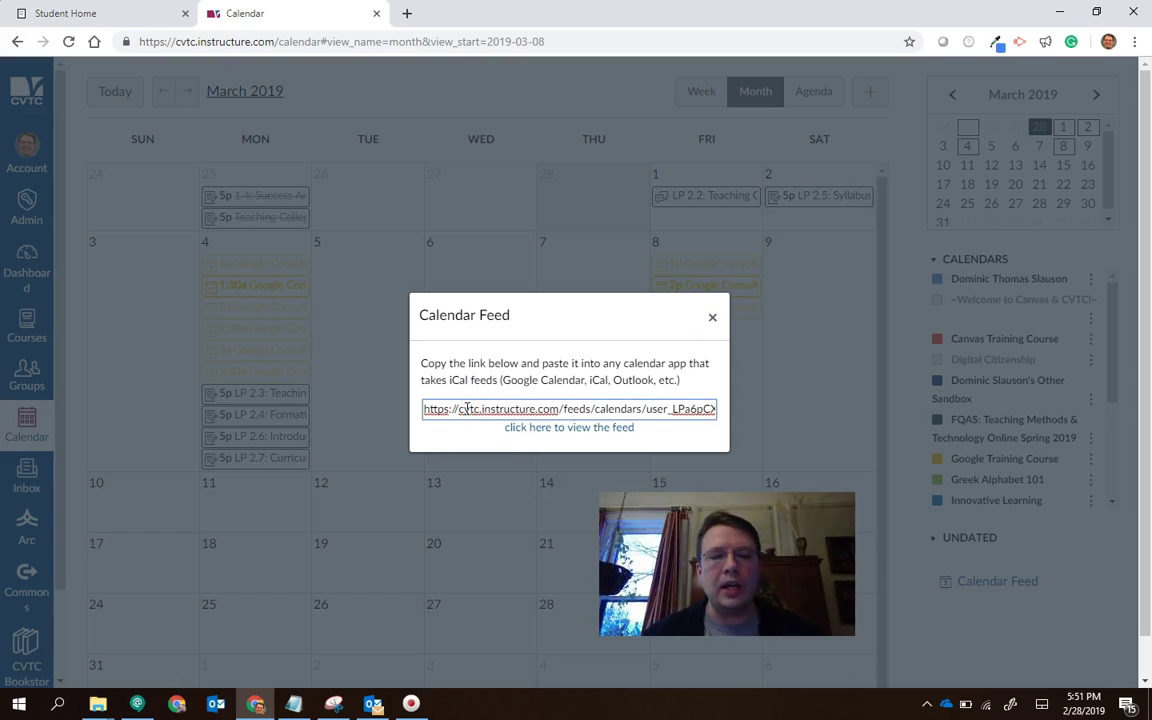
{"action": "key", "text": "ctrl+a"}
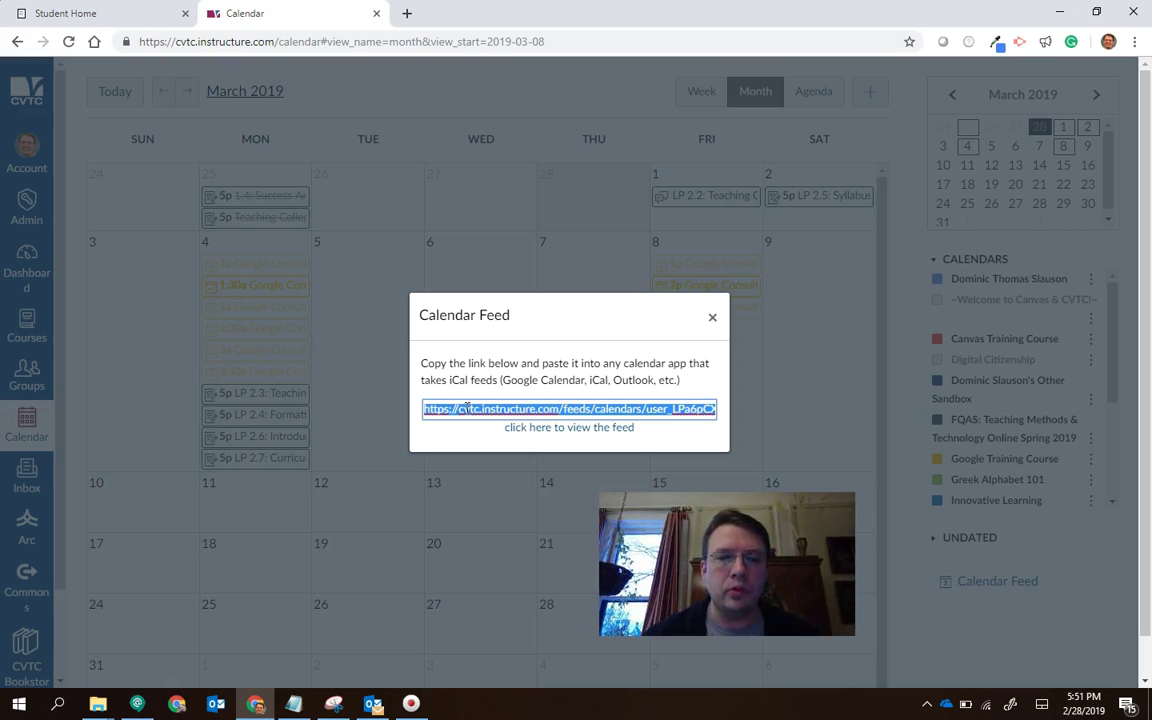
{"action": "right_click", "coordinate": [466, 409]}
{"action": "left_click", "coordinate": [489, 447]}
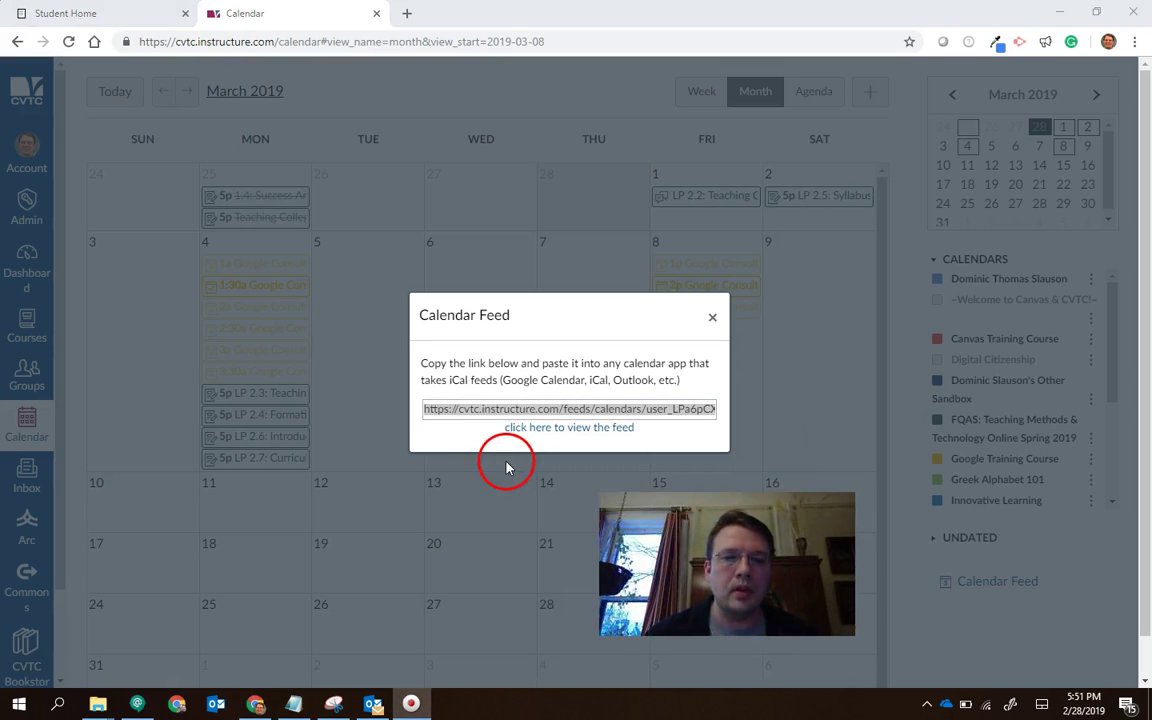
{"action": "right_click", "coordinate": [477, 408]}
{"action": "left_click", "coordinate": [525, 470]}
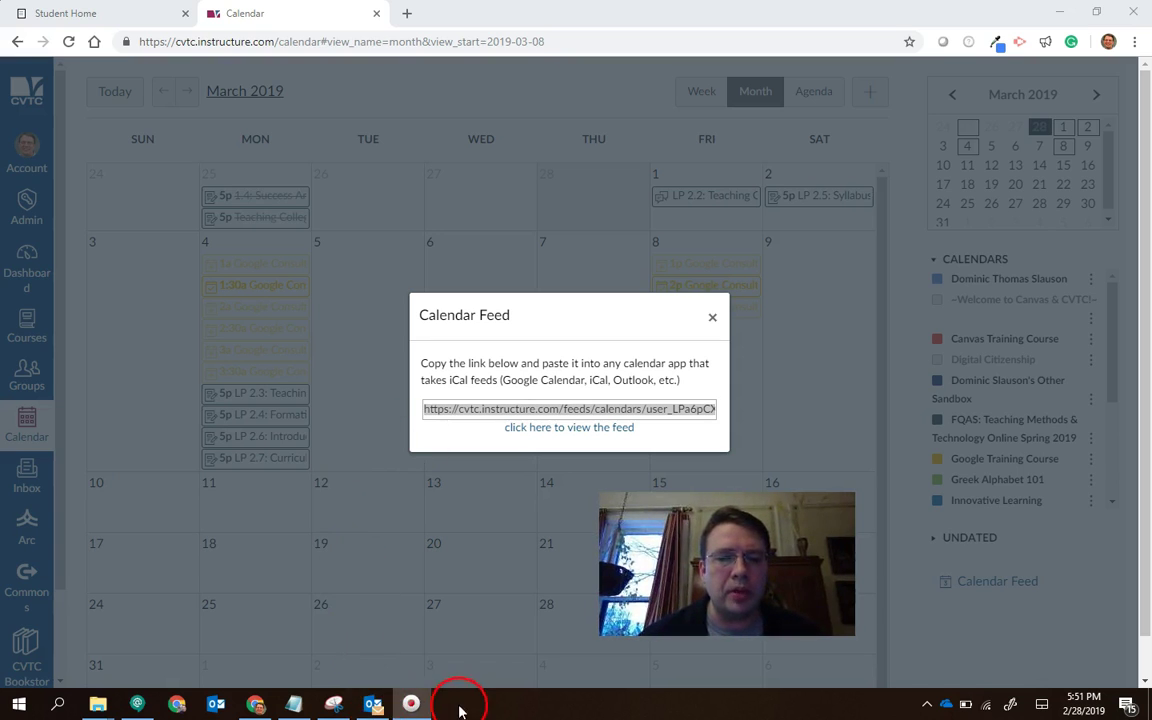
Add the pasted Canvas feed URL as an internet calendar under My Calendars and confirm the subscription.
{"action": "left_click", "coordinate": [372, 704]}
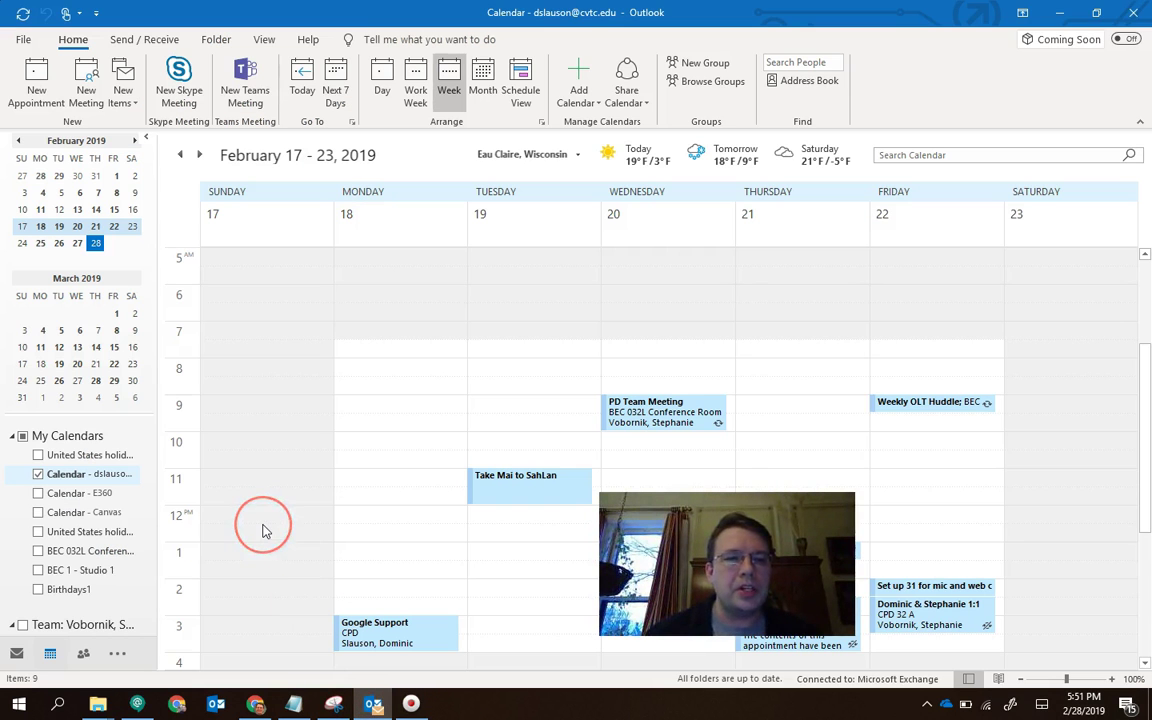
{"action": "scroll", "coordinate": [265, 530], "scroll_direction": "down", "scroll_amount": 2}
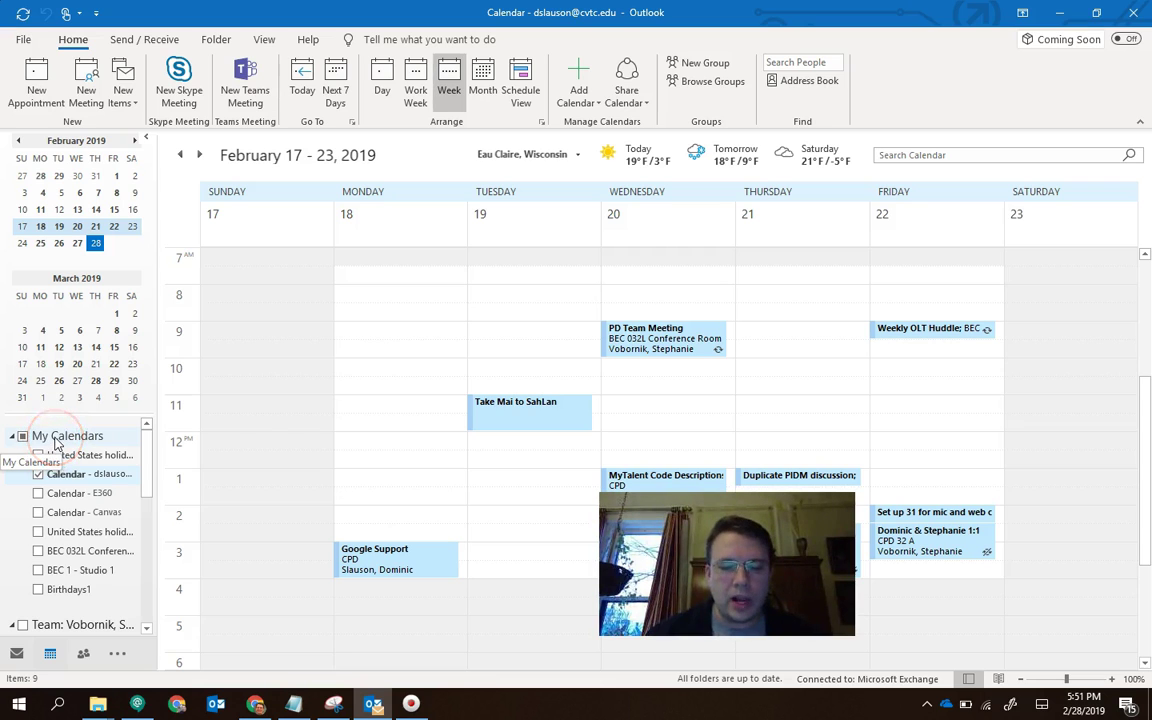
{"action": "right_click", "coordinate": [56, 443]}
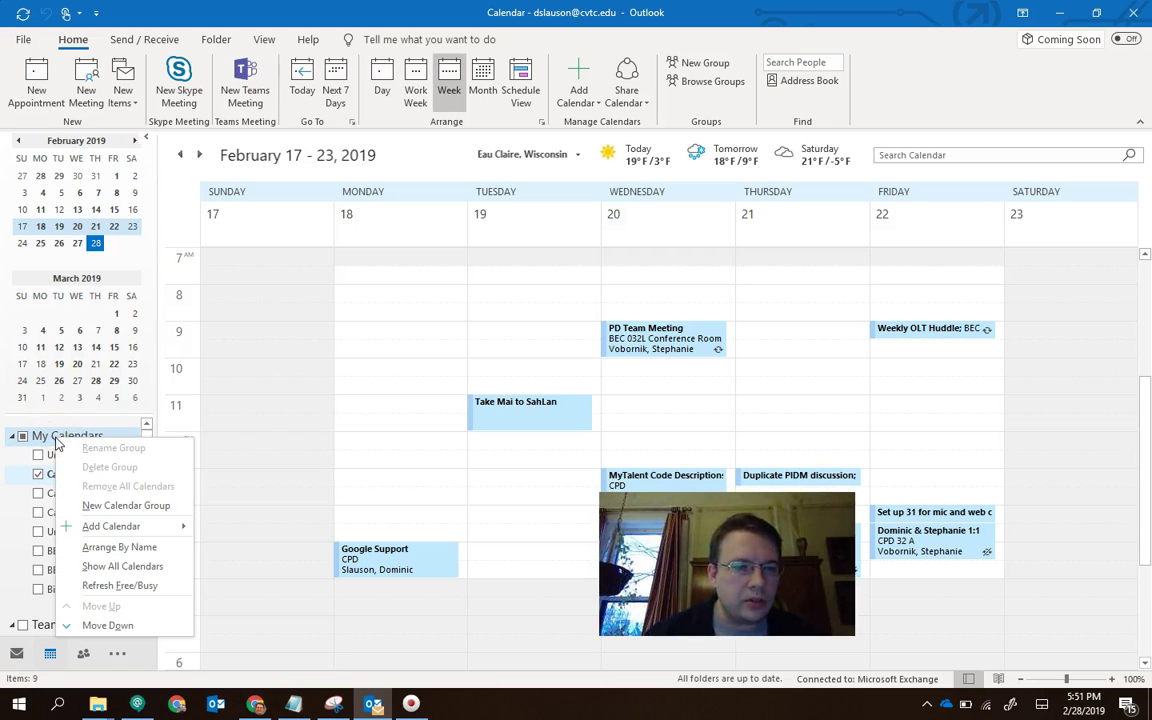
{"action": "mouse_move", "coordinate": [136, 533]}
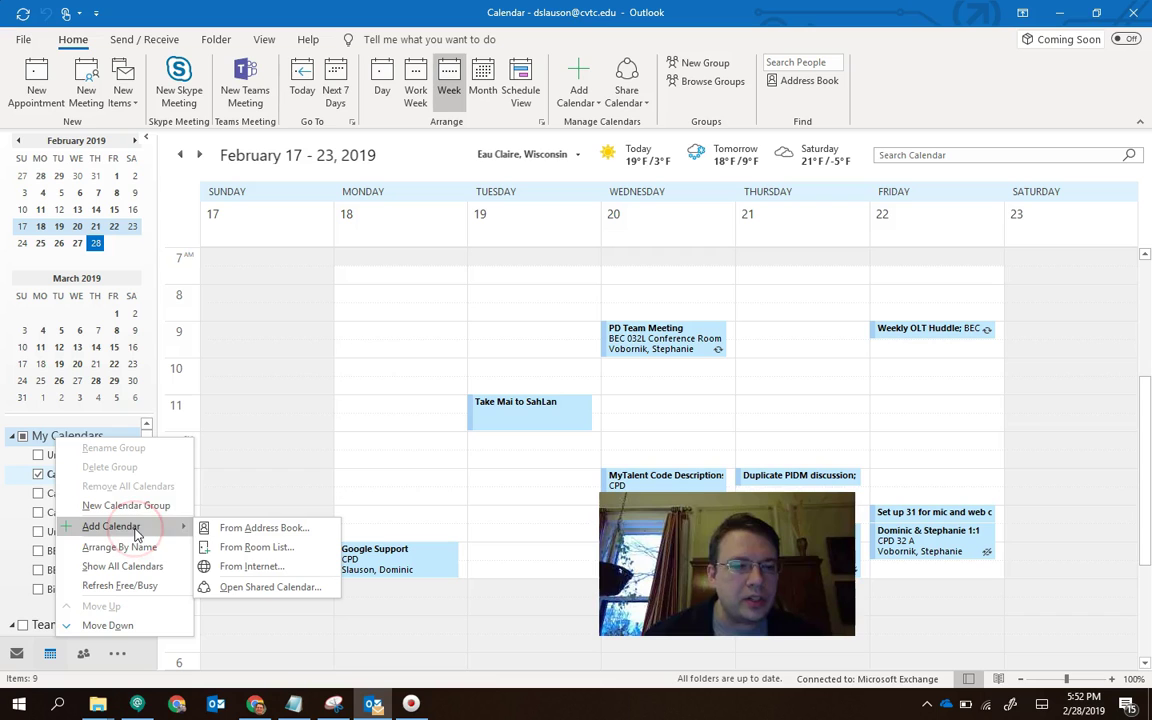
{"action": "left_click", "coordinate": [252, 566]}
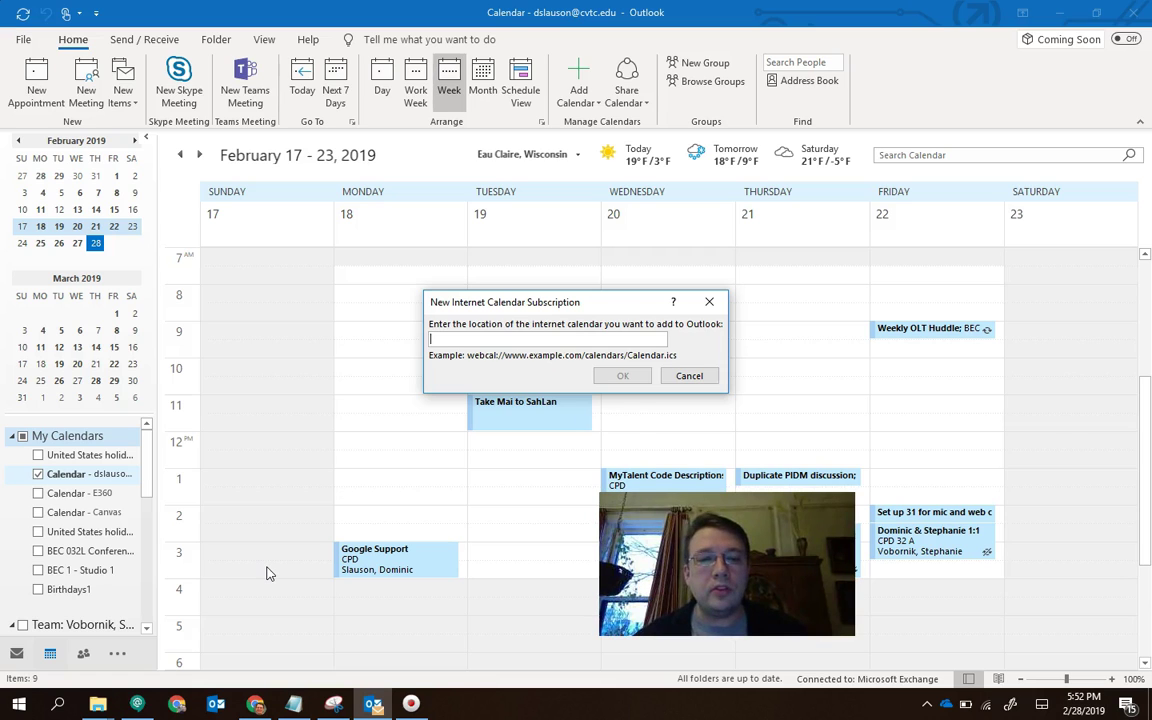
{"action": "key", "text": "ctrl+v"}
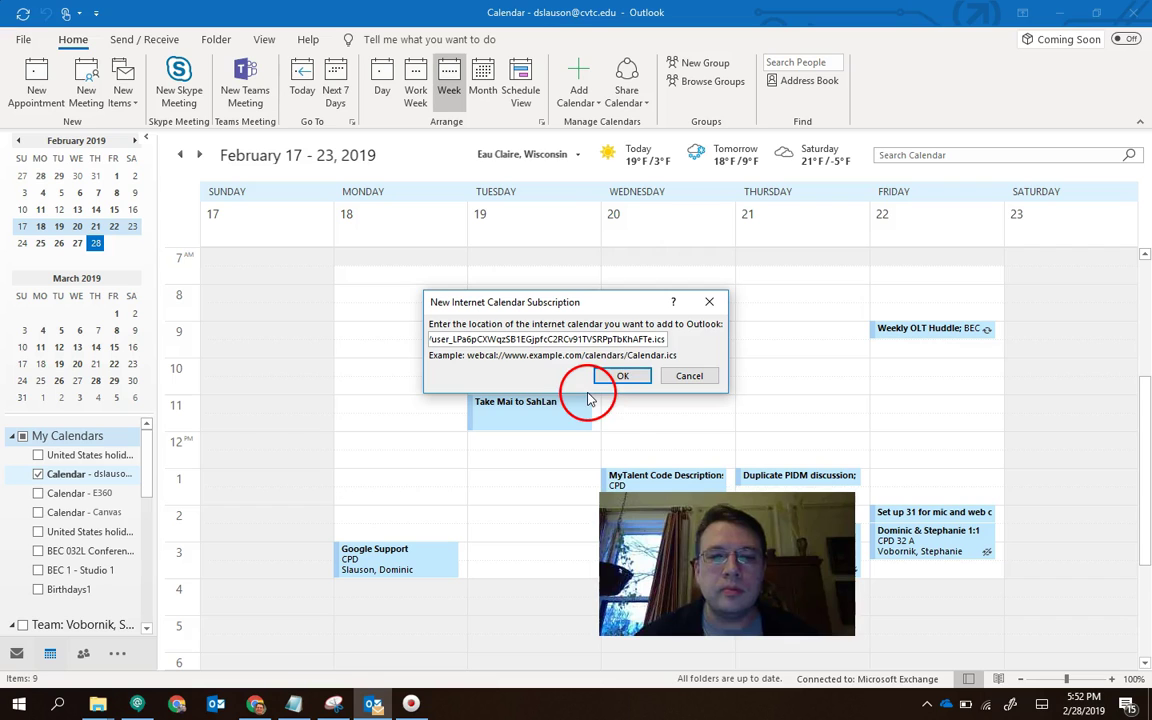
{"action": "left_click", "coordinate": [615, 378]}
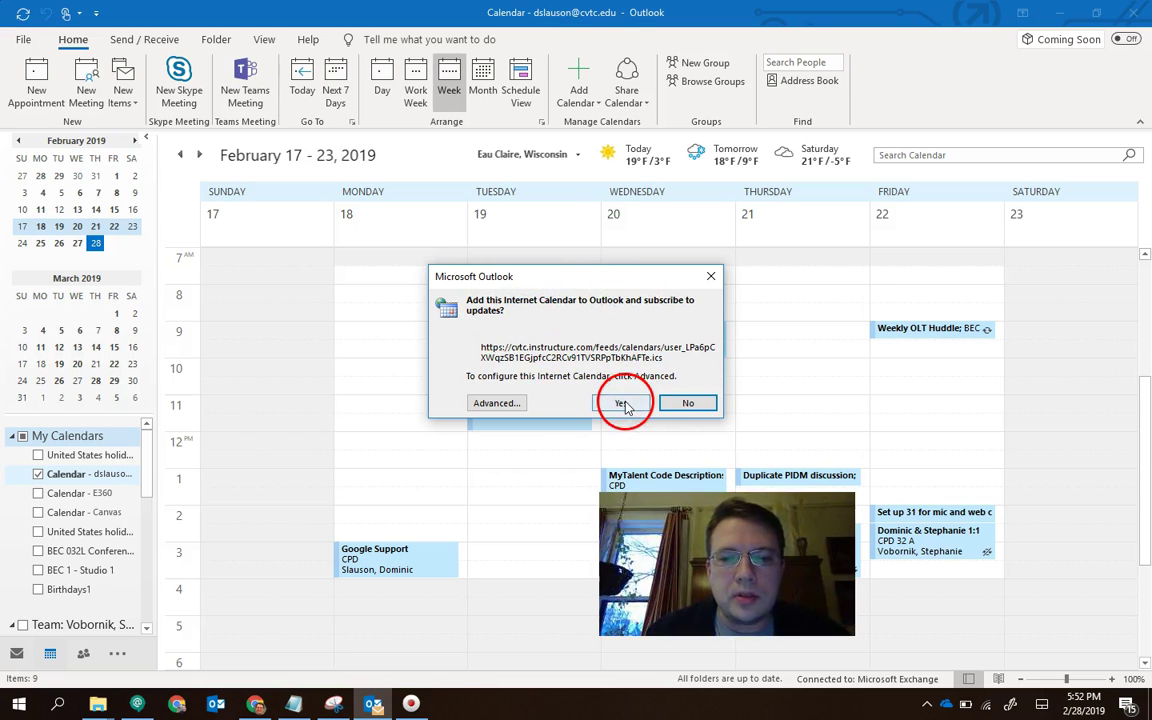
{"action": "left_click", "coordinate": [622, 403]}
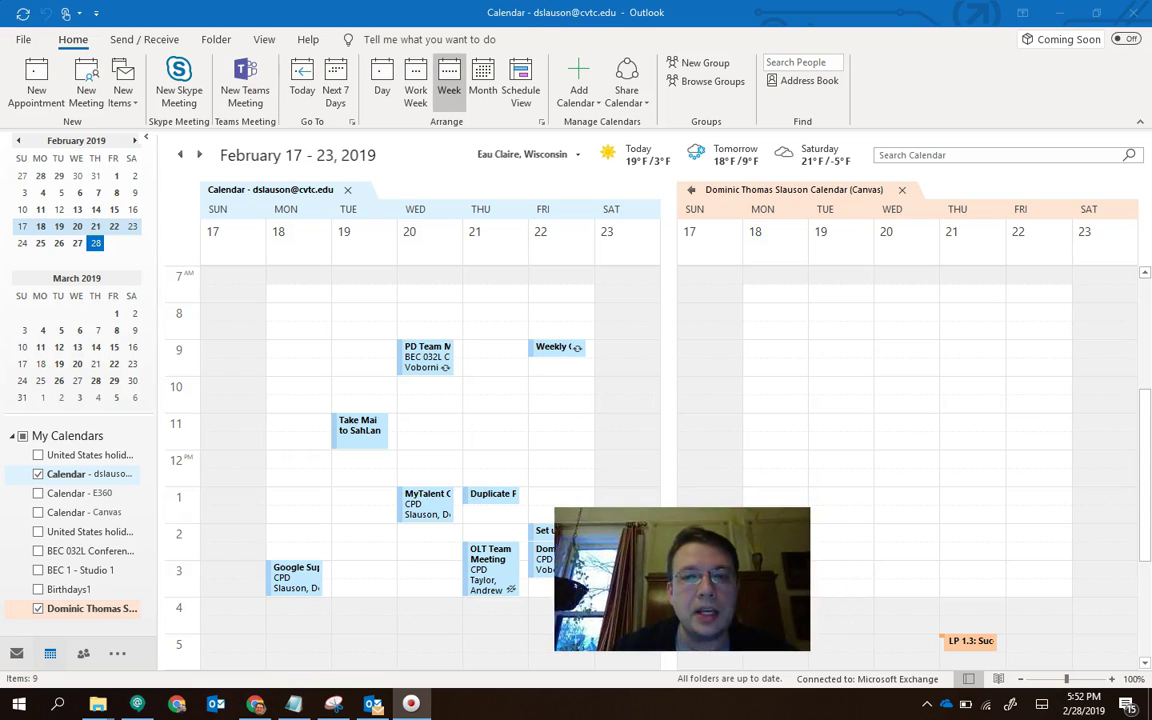
Move Outlook ahead two weeks to March 3–9 and view the Friday 2pm Google Consultation Hours event.
{"action": "left_click", "coordinate": [199, 155]}
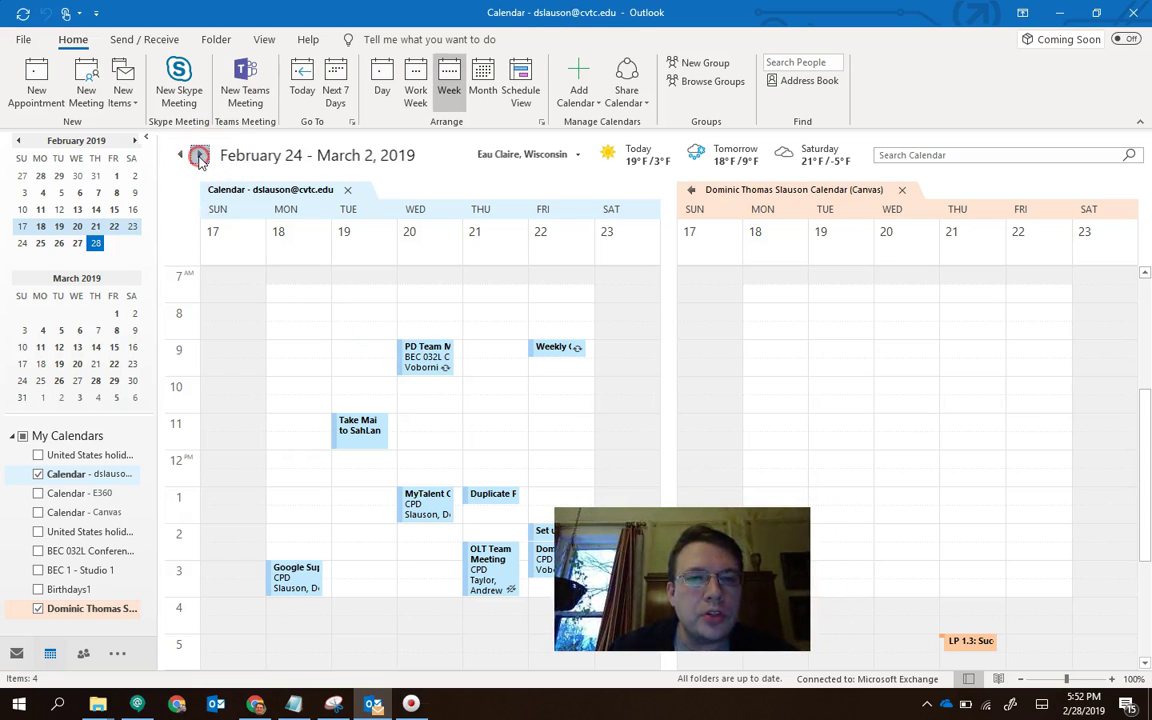
{"action": "left_click", "coordinate": [199, 155]}
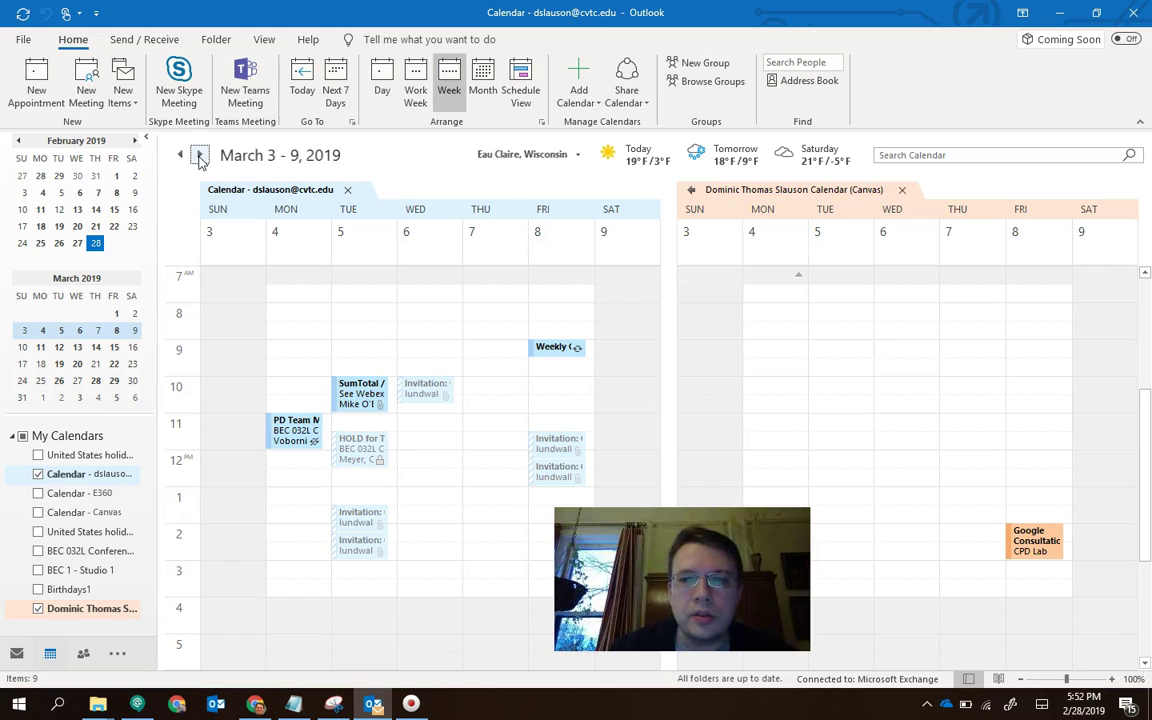
{"action": "left_click", "coordinate": [1036, 543]}
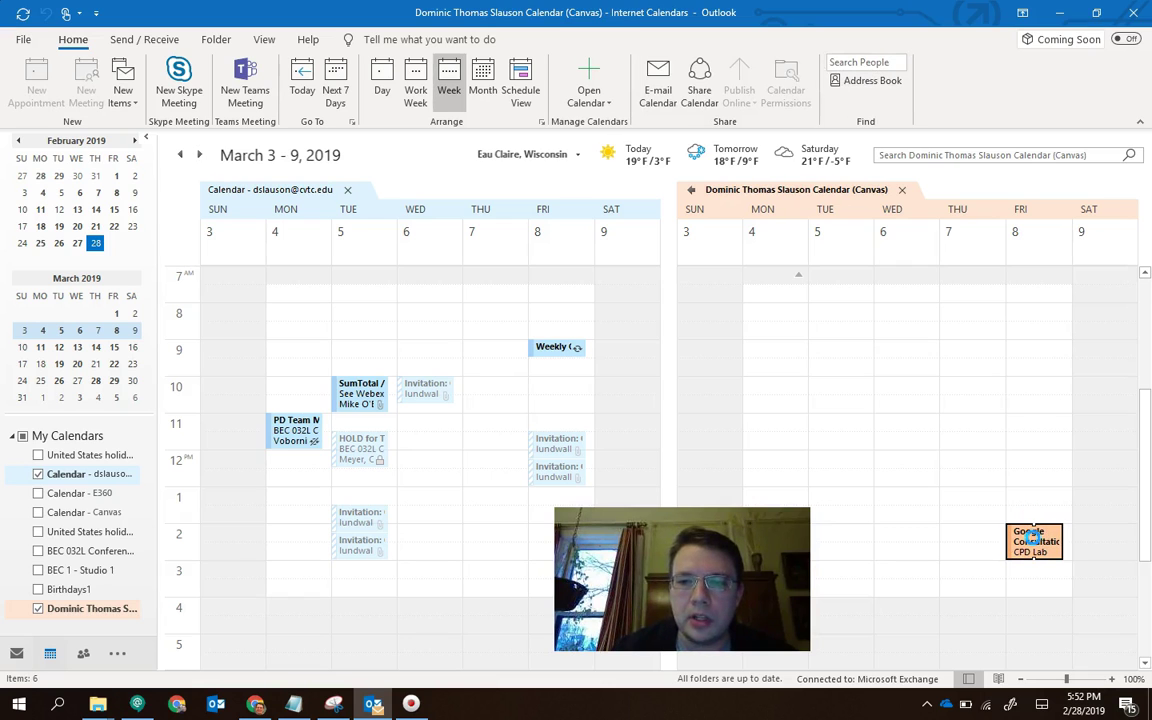
{"action": "double_click", "coordinate": [1037, 546]}
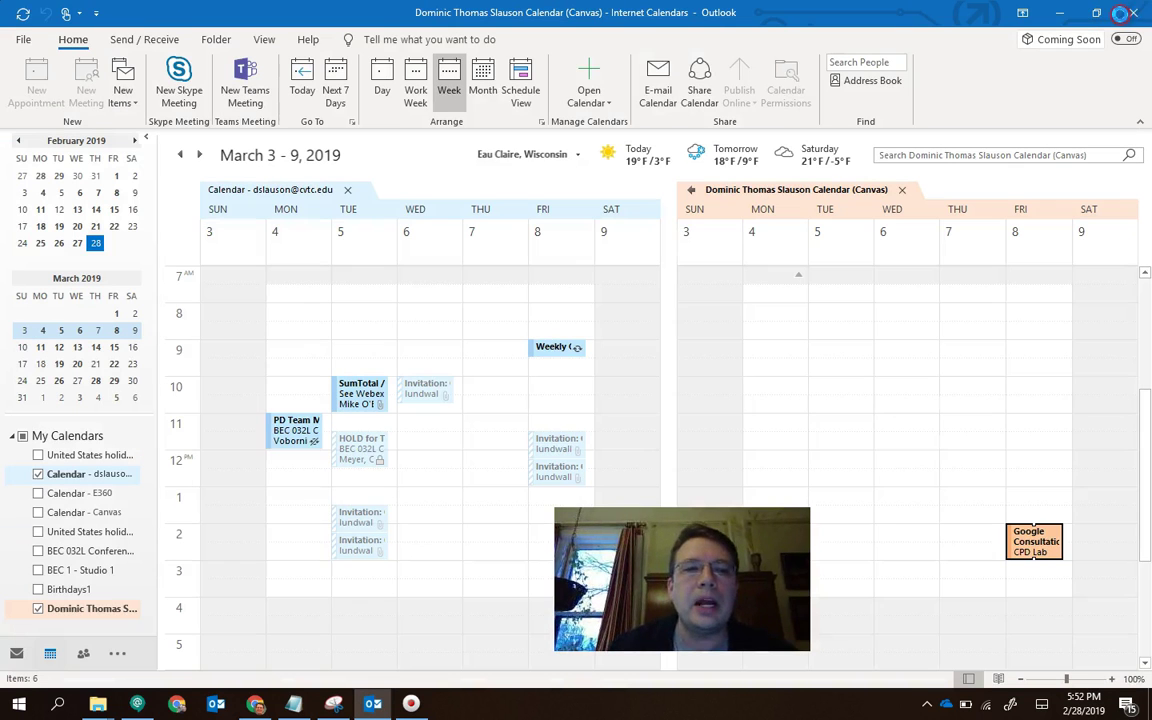
{"action": "left_click", "coordinate": [1122, 20]}
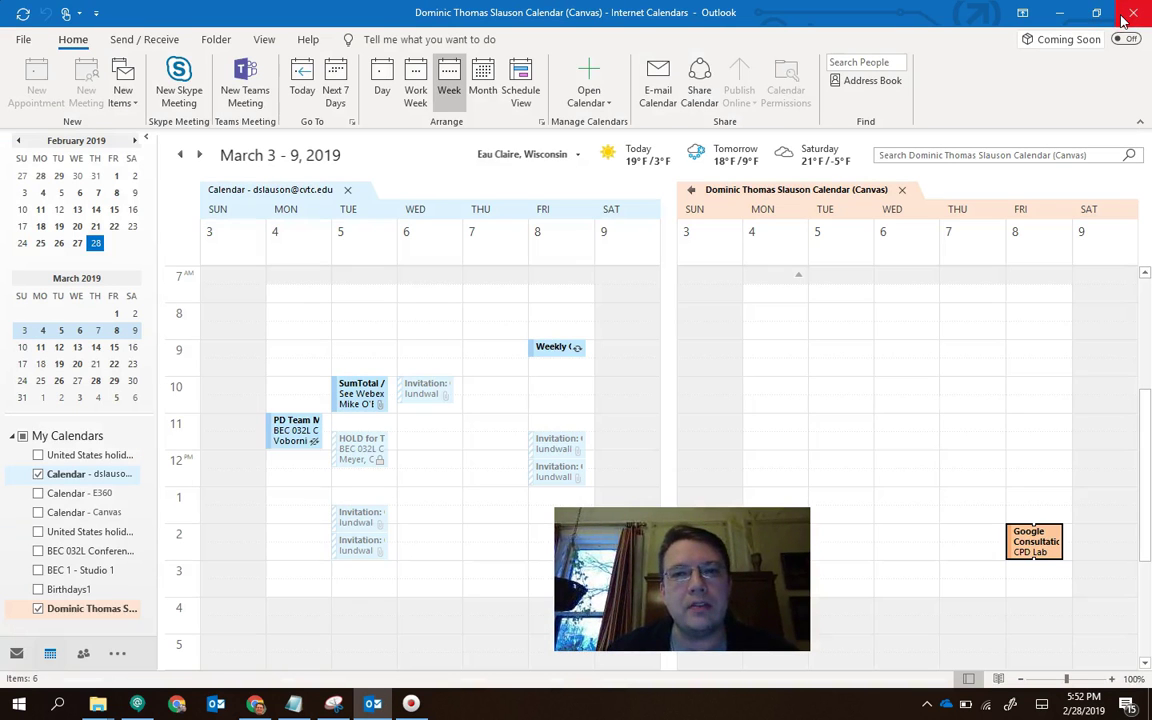
{"action": "left_click", "coordinate": [830, 452]}
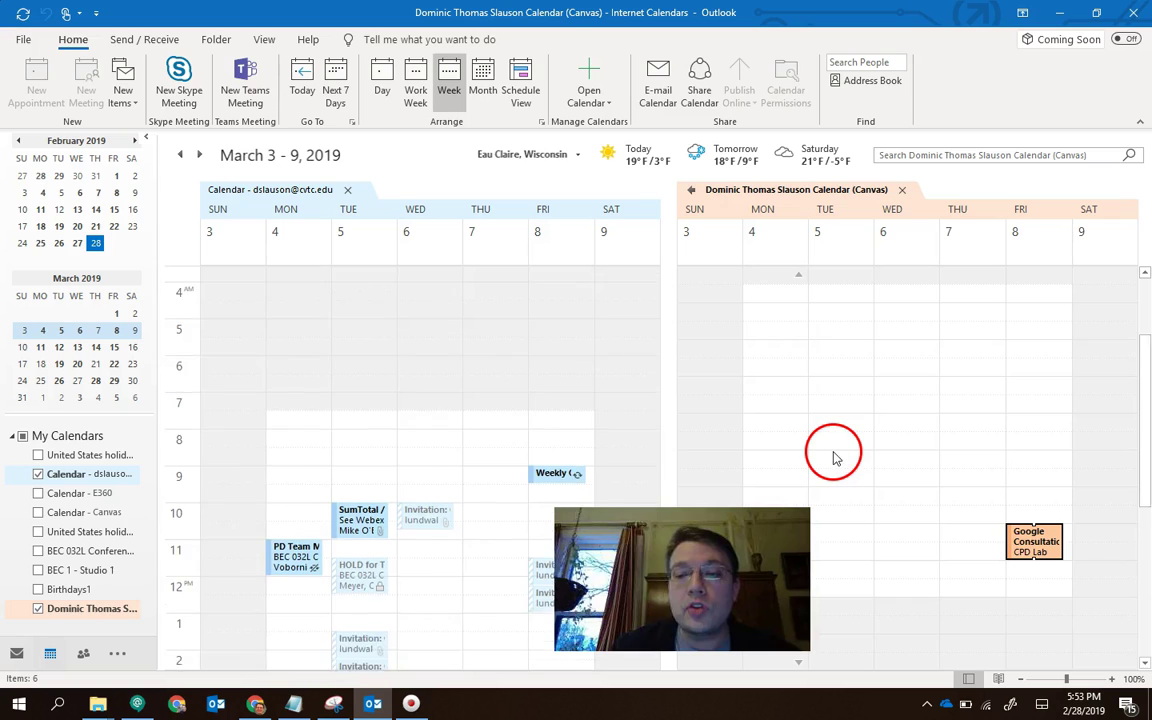